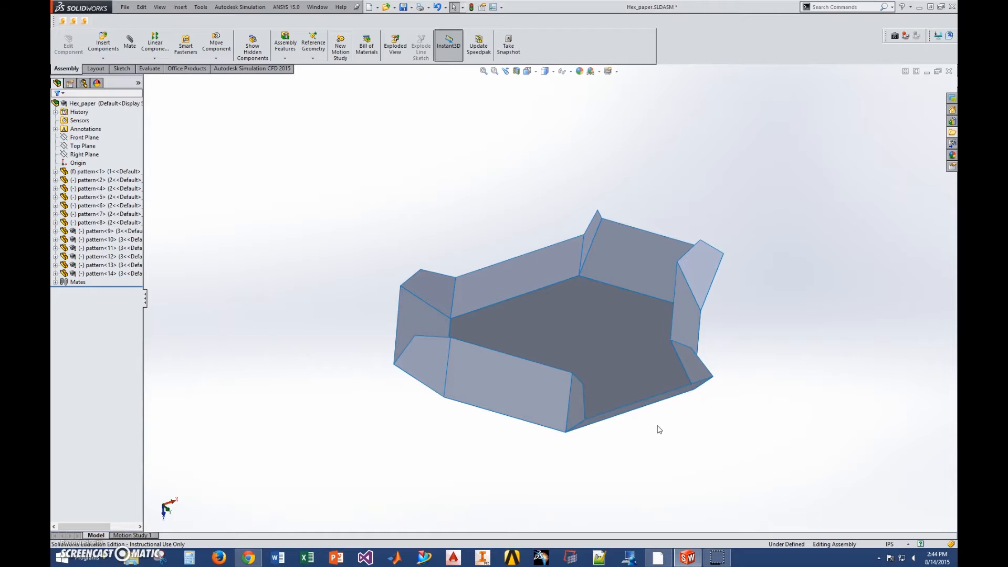
Move a side panel of the hexagonal box assembly and examine how the walls and corner flaps fold around the base
left_click_drag(660, 262, 689, 268)
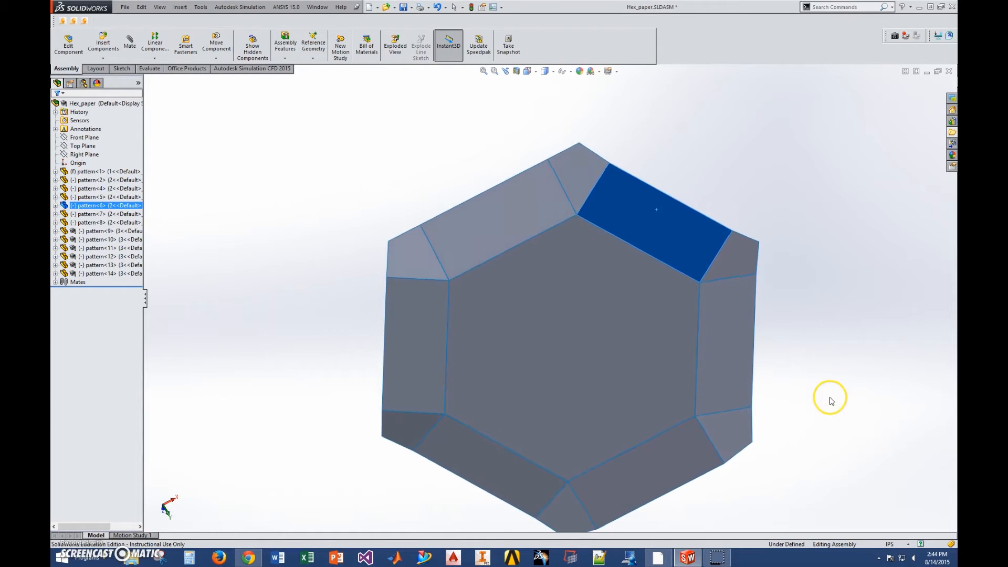
left_click(713, 365)
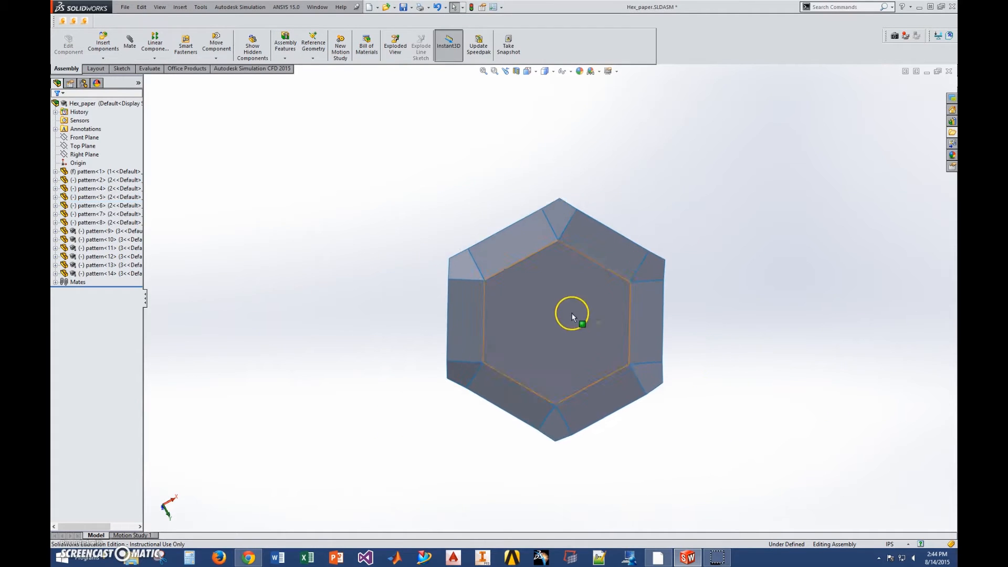
scroll(573, 316, "down", 2)
middle_click_drag(720, 364, 702, 311)
mouse_move(693, 302)
left_mouse_down()
mouse_move(637, 292)
mouse_move(627, 305)
mouse_move(625, 314)
mouse_move(650, 293)
mouse_move(688, 318)
left_mouse_up()
left_click(712, 369)
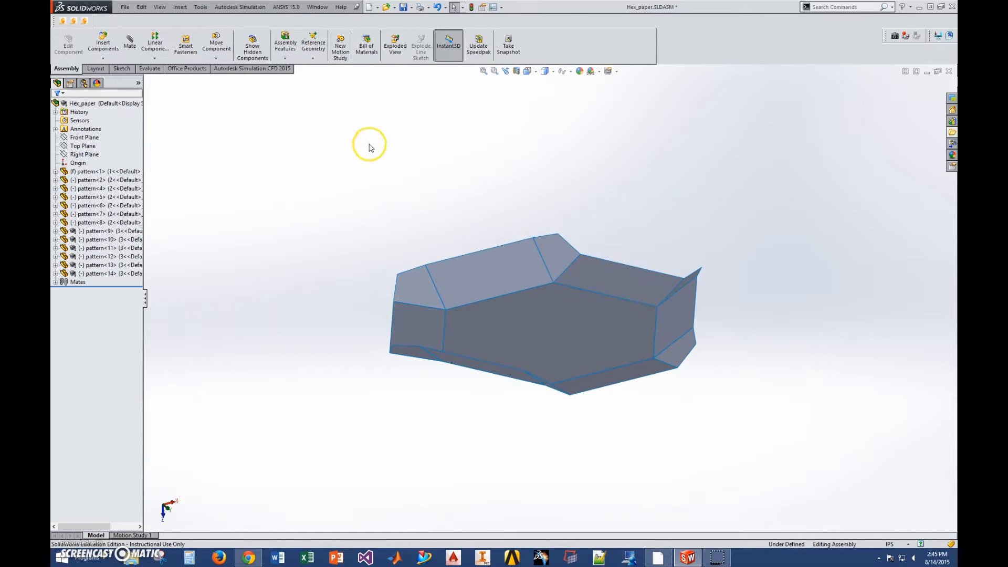
Create a new part document
left_click(369, 12)
left_click(239, 179)
double_click(239, 178)
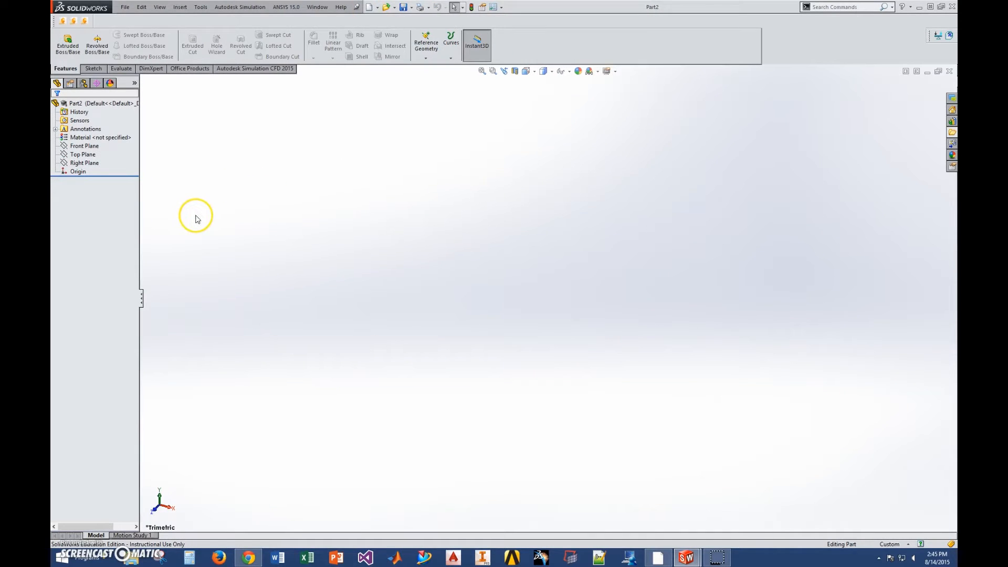
On the Front Plane, sketch two concentric hexagons centred on the origin, with inscribed circles about 96 mm and 184 mm in diameter, and exit the sketch
left_click(84, 146)
left_click(113, 135)
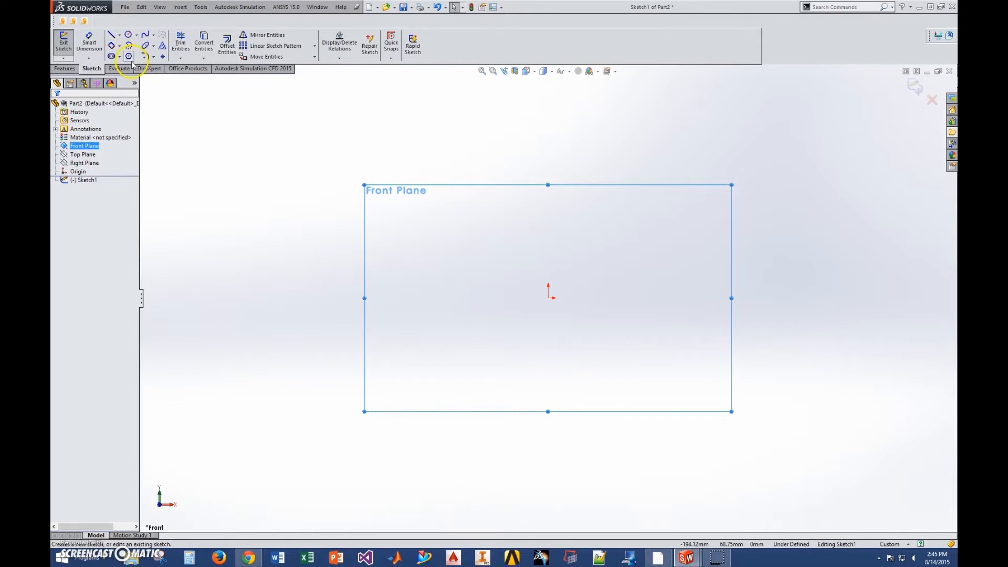
left_click(129, 57)
left_click(548, 298)
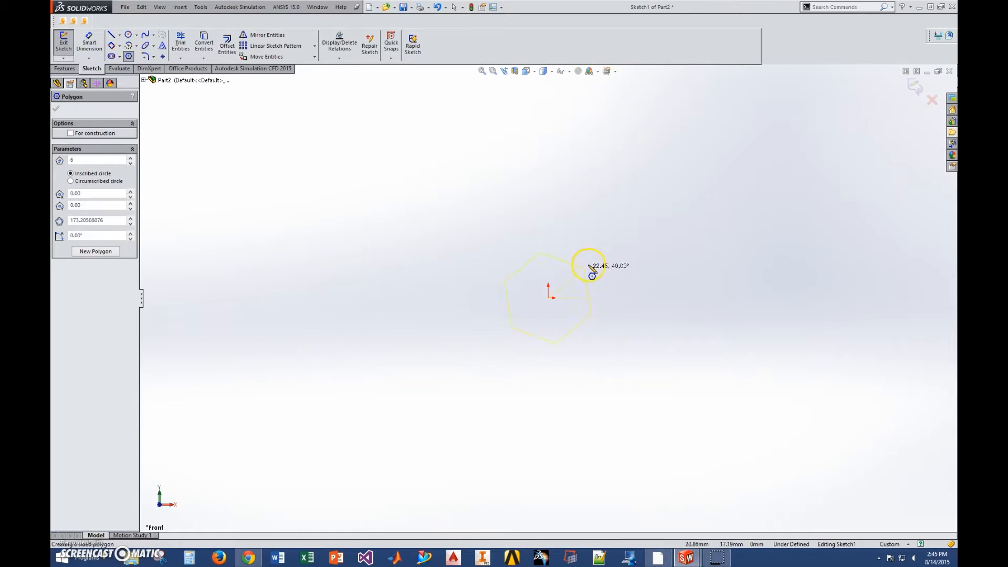
left_click(615, 204)
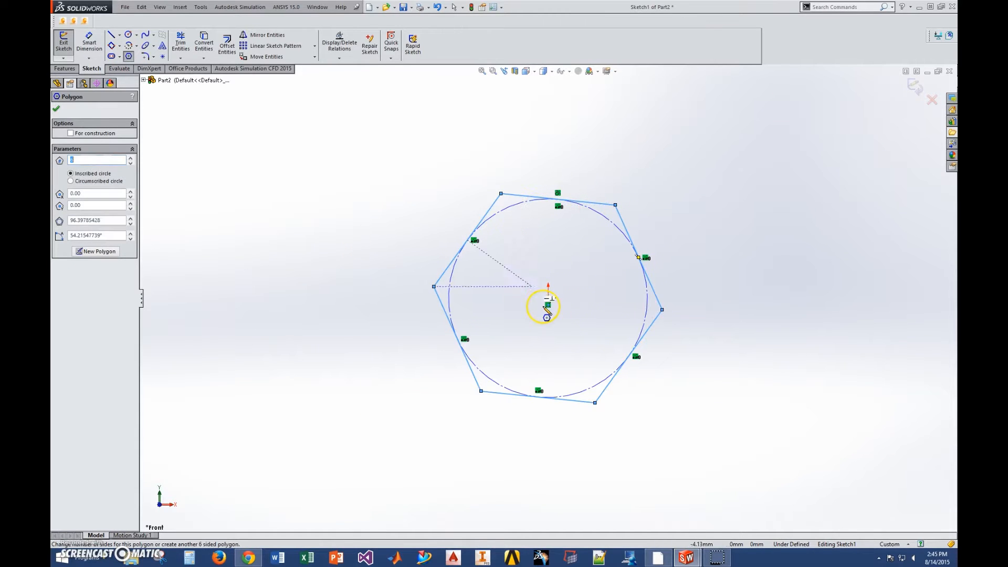
left_click(548, 297)
left_click(421, 120)
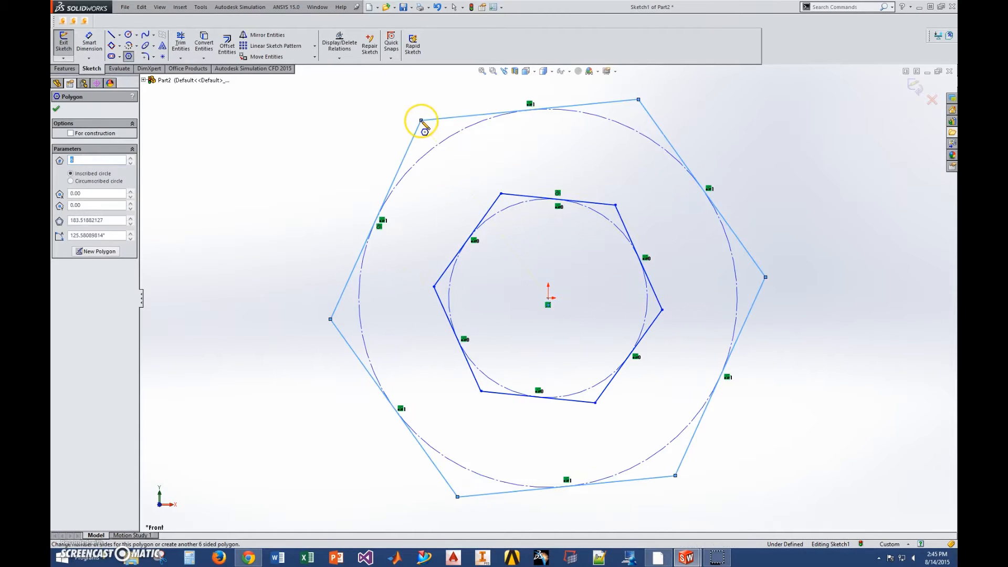
key("Escape")
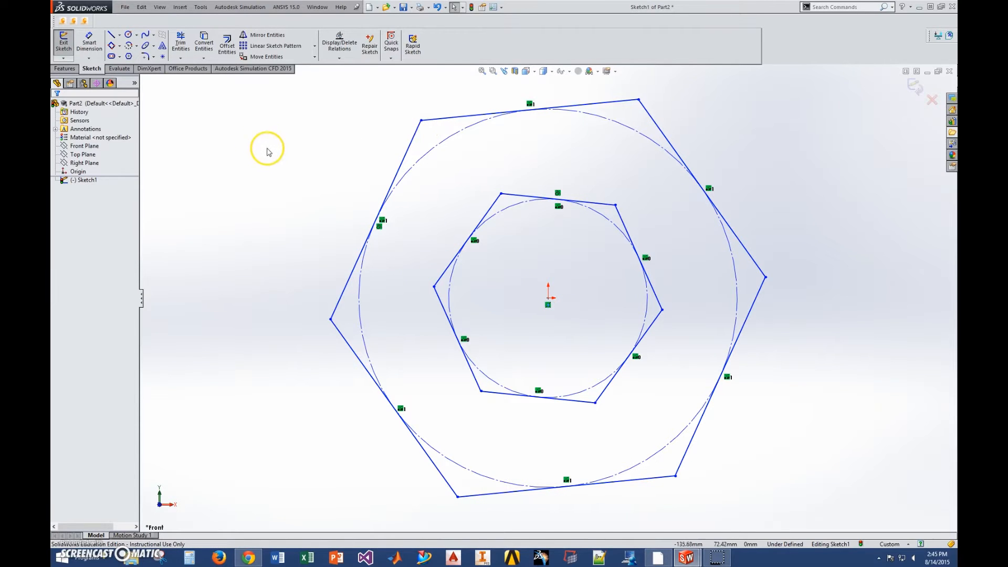
left_click(63, 42)
Add a global variable od with the value 9in to the part's equations
left_click(180, 7)
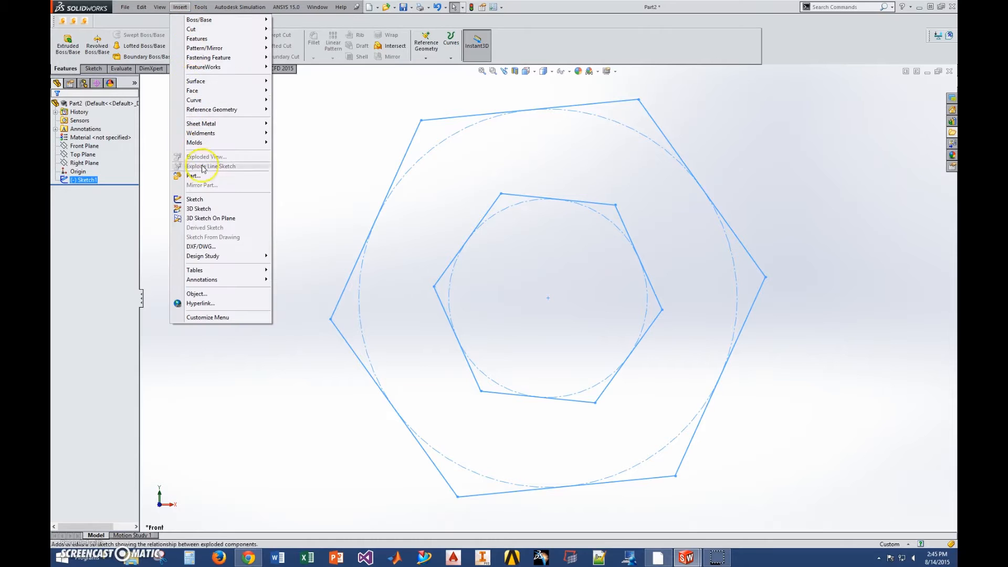
mouse_move(201, 7)
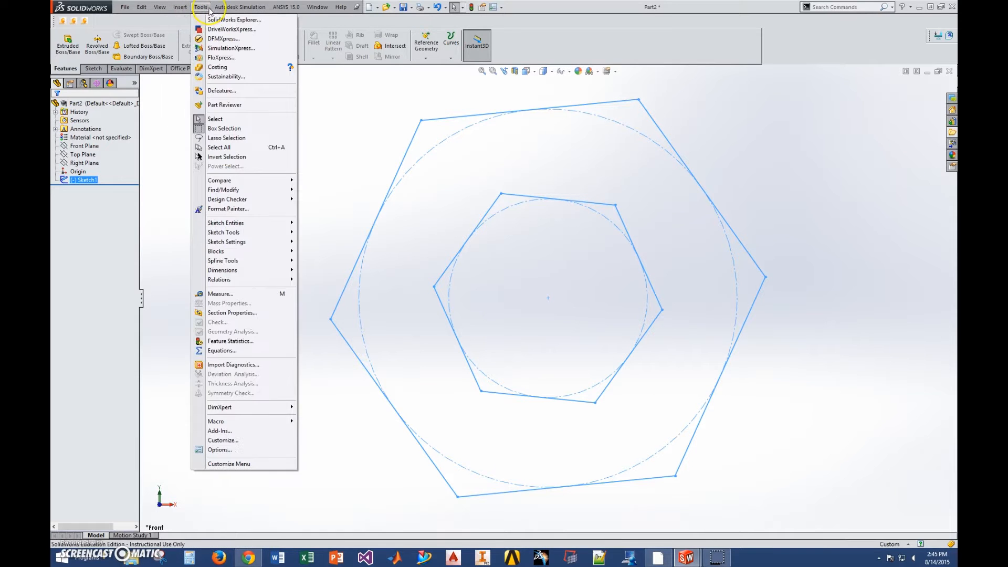
left_click(220, 350)
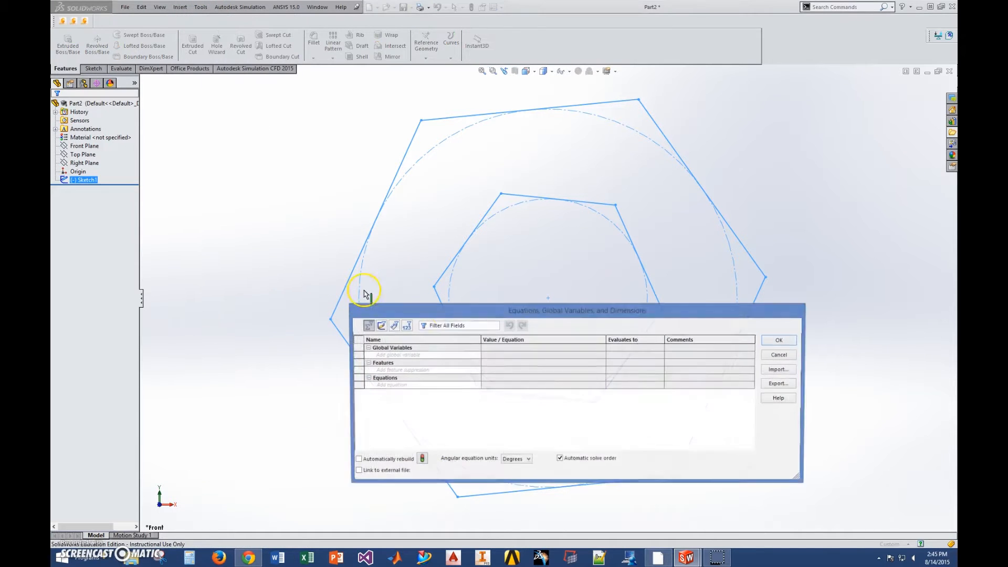
left_click(424, 355)
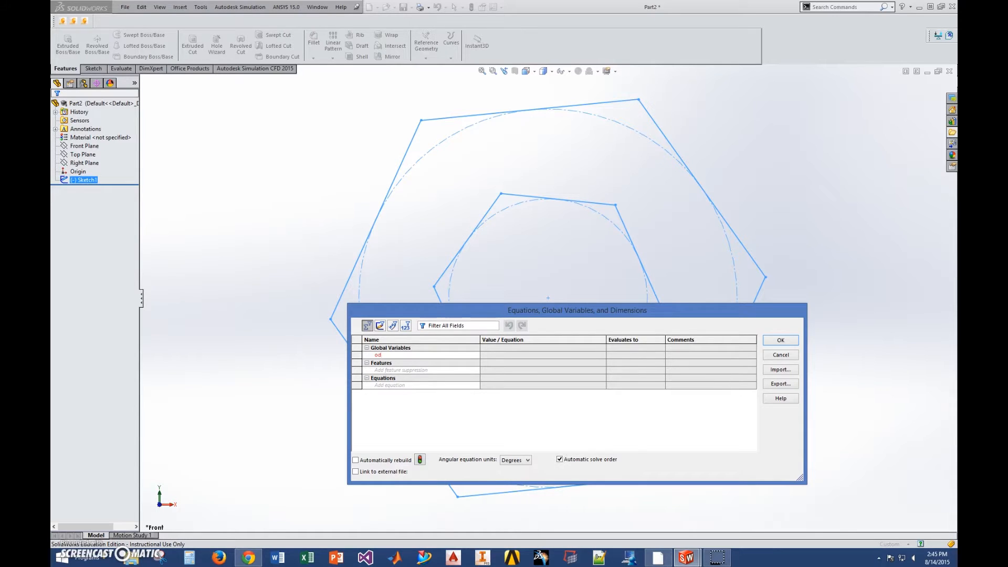
key("Tab")
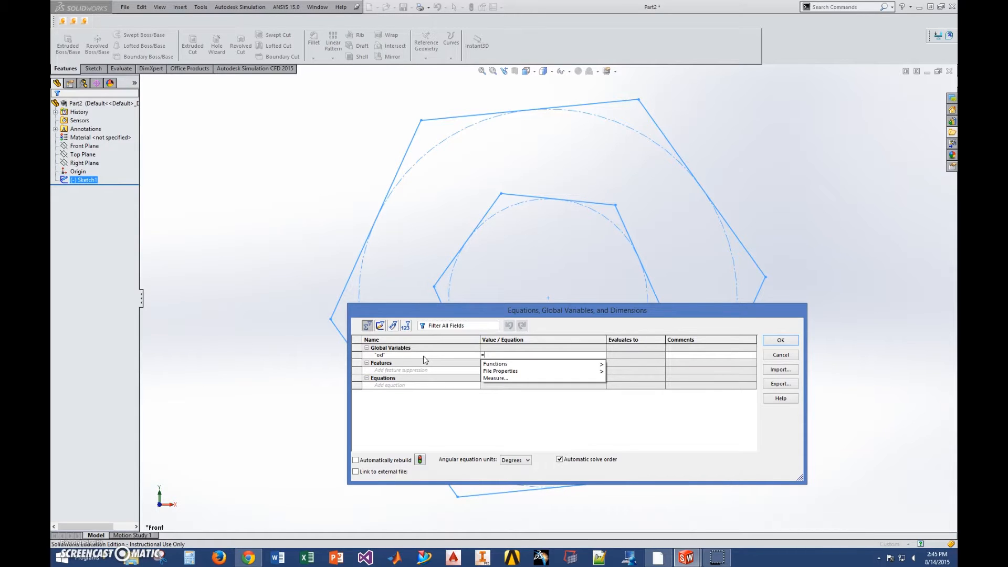
type("9")
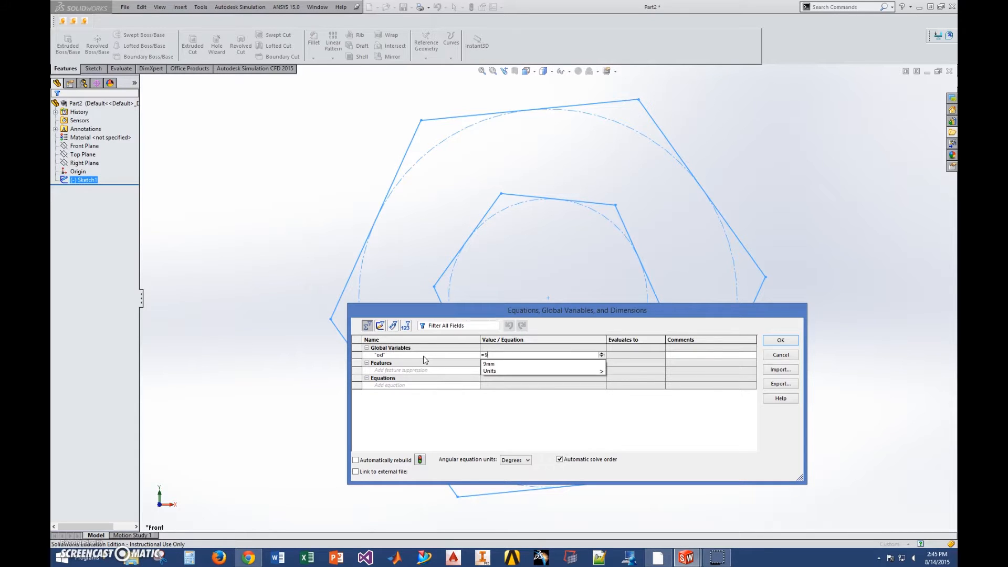
type("in")
key("Tab")
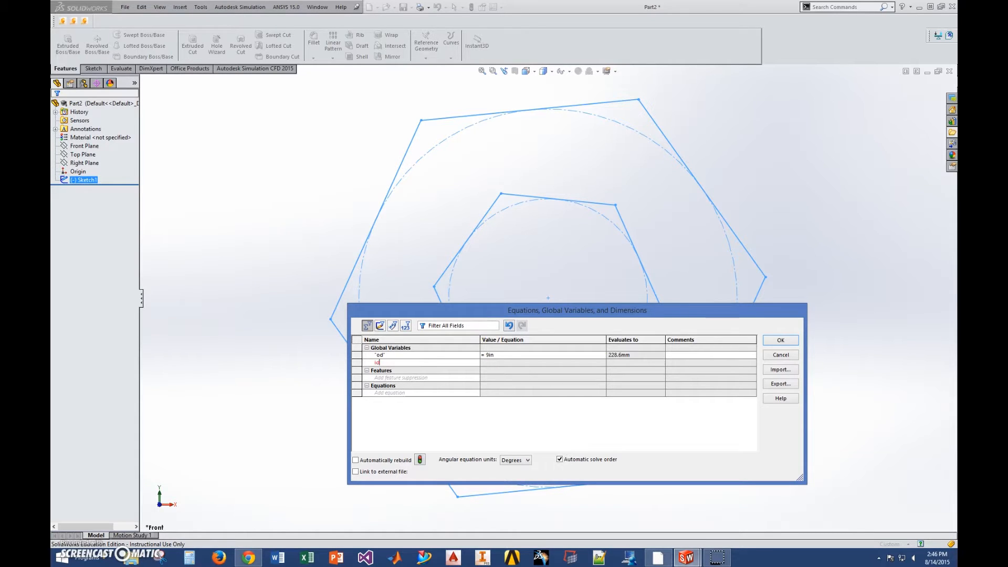
Add the global variables id = 6in and matT = .25in and accept the equations
key("Tab")
type("6in")
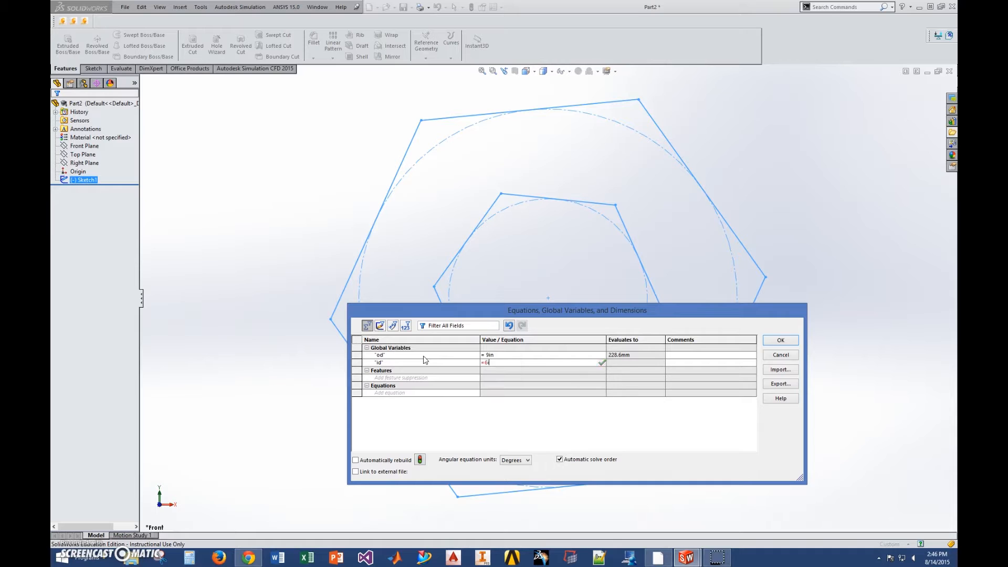
key("Tab")
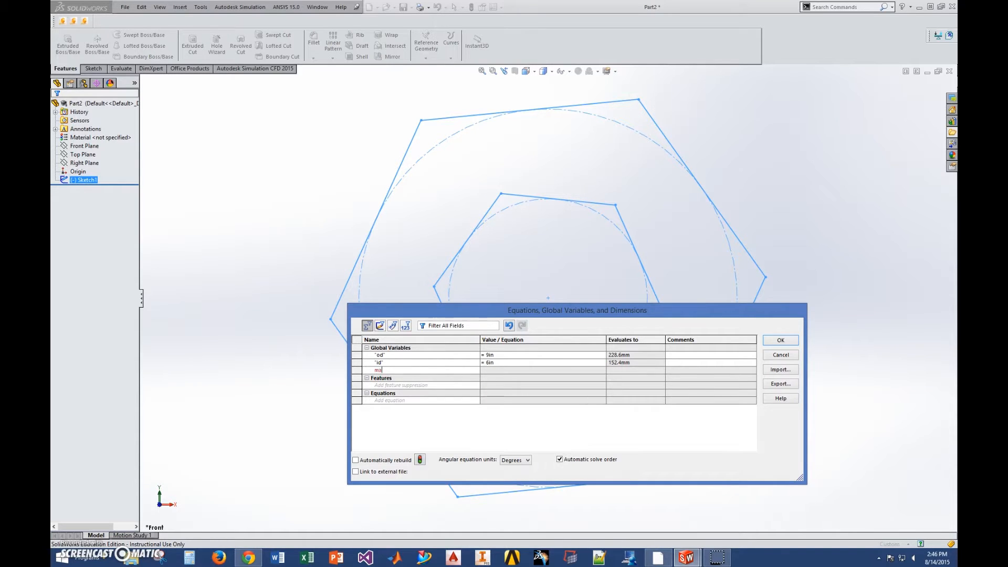
key("Tab")
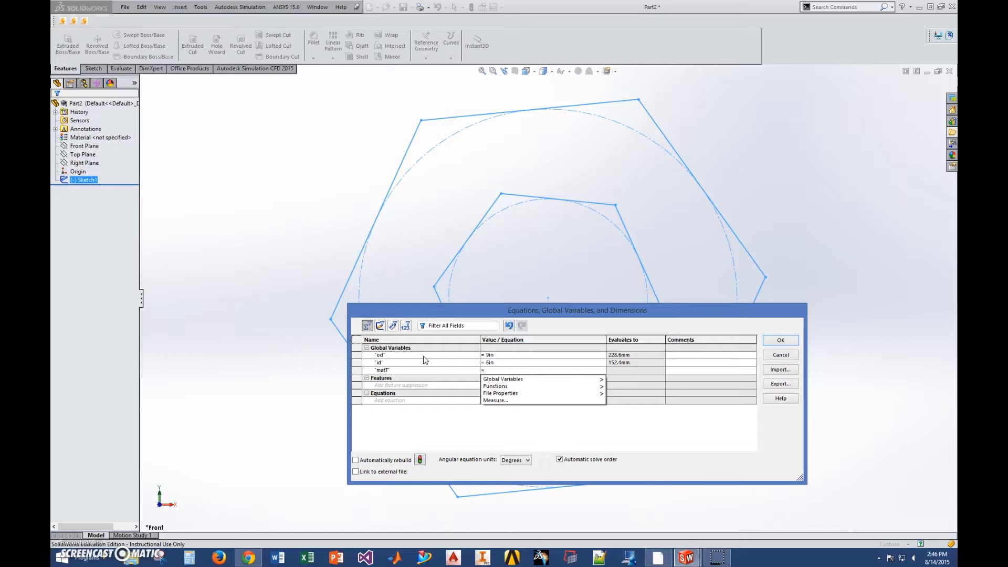
type(".25in")
key("Tab")
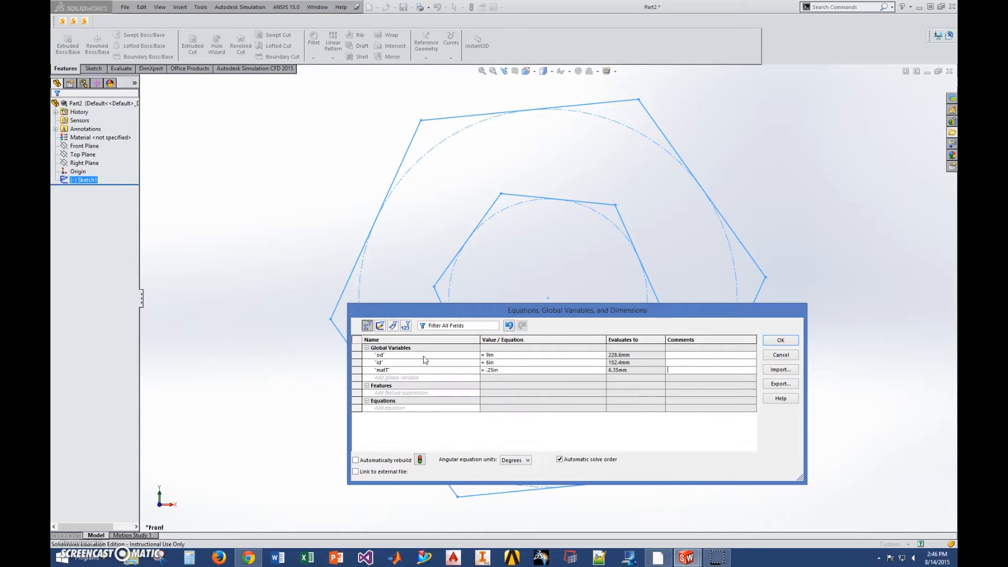
left_click(771, 341)
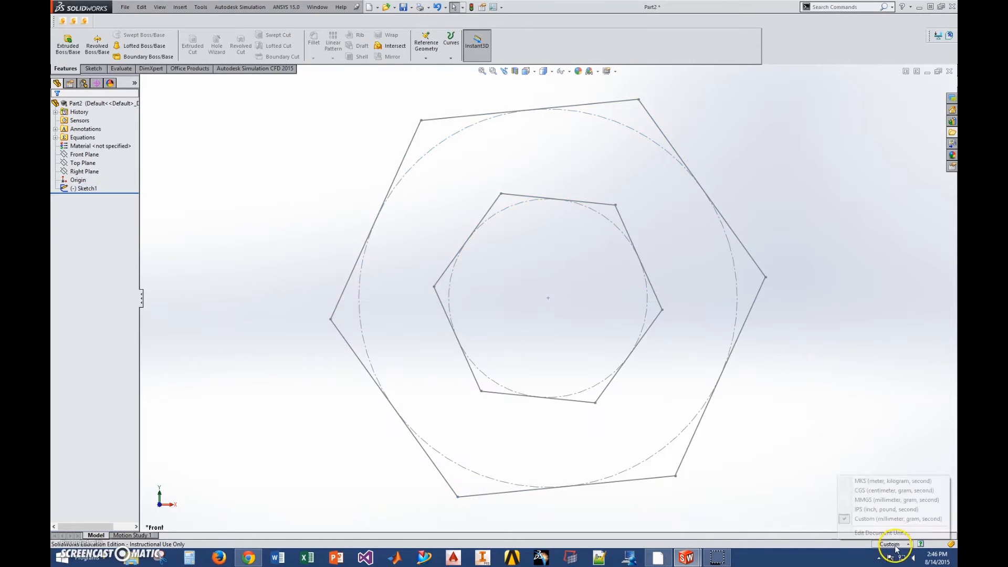
Make the upper edges of the inner and outer hexagons horizontal
left_click(529, 196)
left_click(81, 205)
left_click(492, 114)
left_click(81, 205)
Dimension the inscribed circles of both hexagons, linking the inner diameter to id (6 in) and the outer diameter to od (9 in)
left_click(89, 42)
left_click(481, 225)
left_click(248, 283)
key("Return")
left_click(359, 304)
left_click(201, 284)
type("=")
left_click(263, 306)
left_click(164, 267)
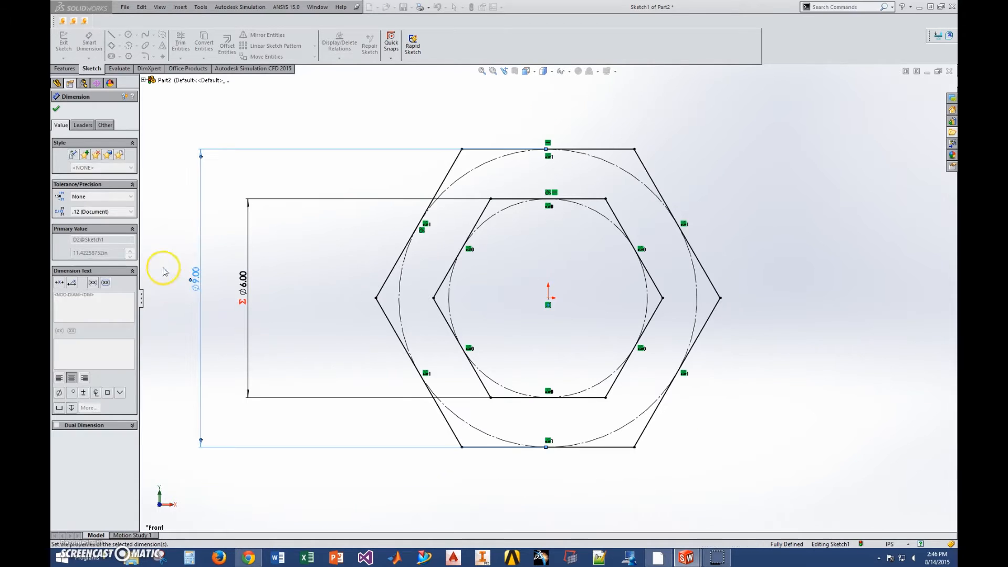
Draw two lines from the inner hexagon's upper-left corner, each perpendicular to one of the two nearest edges of the outer hexagon
left_click(111, 34)
left_click(491, 199)
left_click(491, 149)
key("Escape")
left_click(111, 35)
left_click(491, 199)
left_click(448, 174)
key("Escape")
Circular-pattern the two corner lines about the origin with 6 equally spaced instances over 360 degrees, and exit the sketch
left_click(491, 179)
left_click(470, 187, "ctrl")
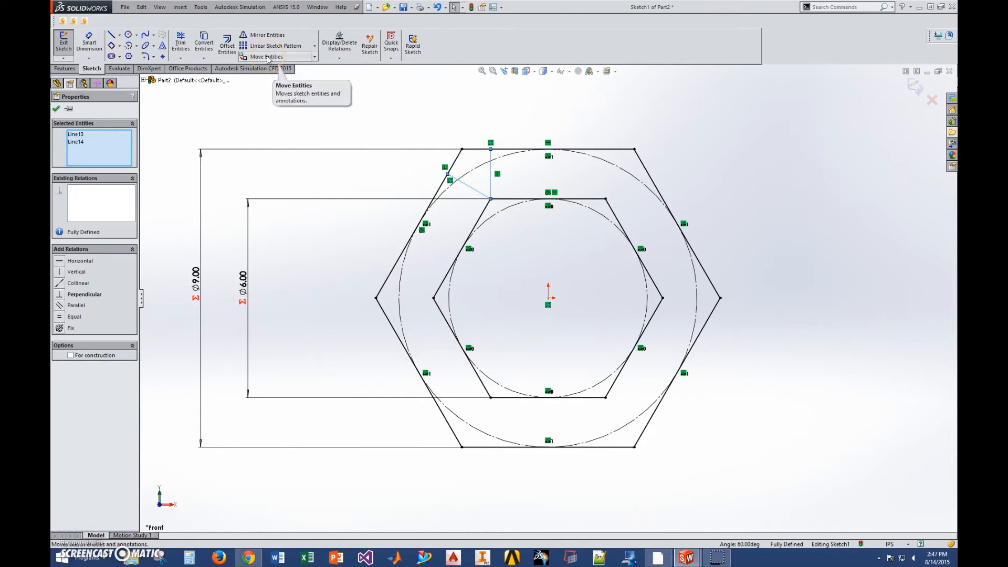
left_click(315, 46)
left_click(281, 67)
left_click(129, 230)
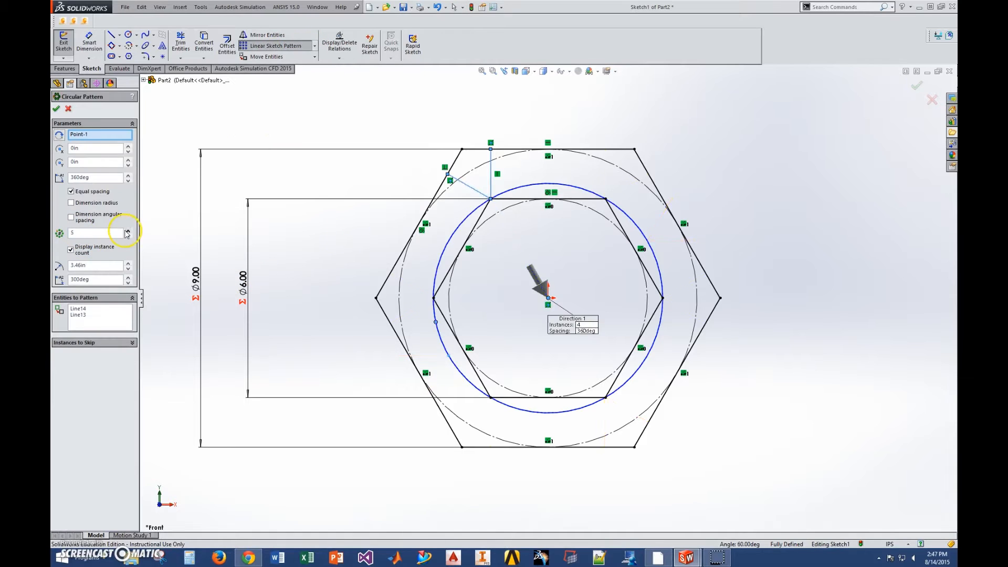
left_click(128, 231)
left_click(57, 109)
left_click(603, 151)
left_click(317, 387)
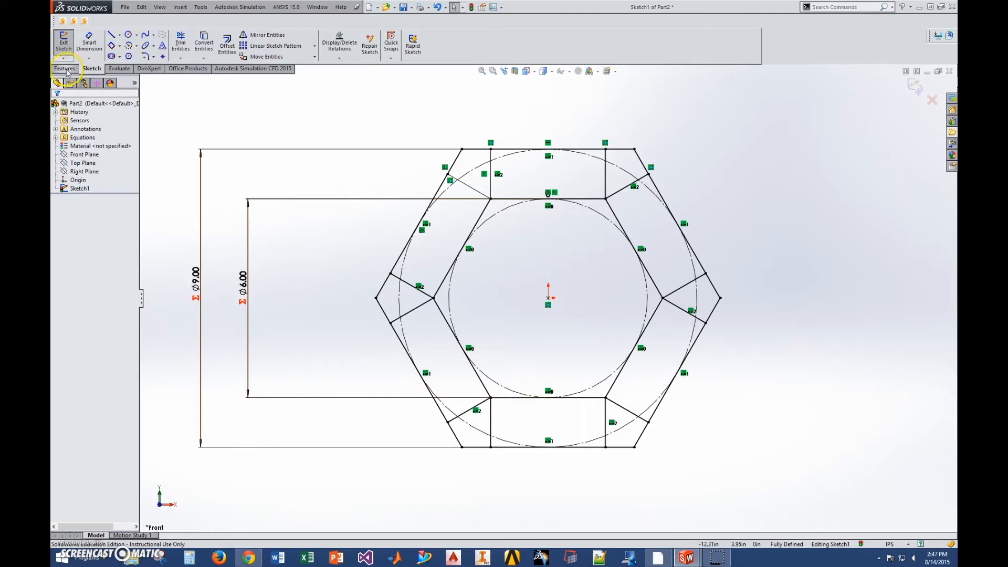
left_click(62, 46)
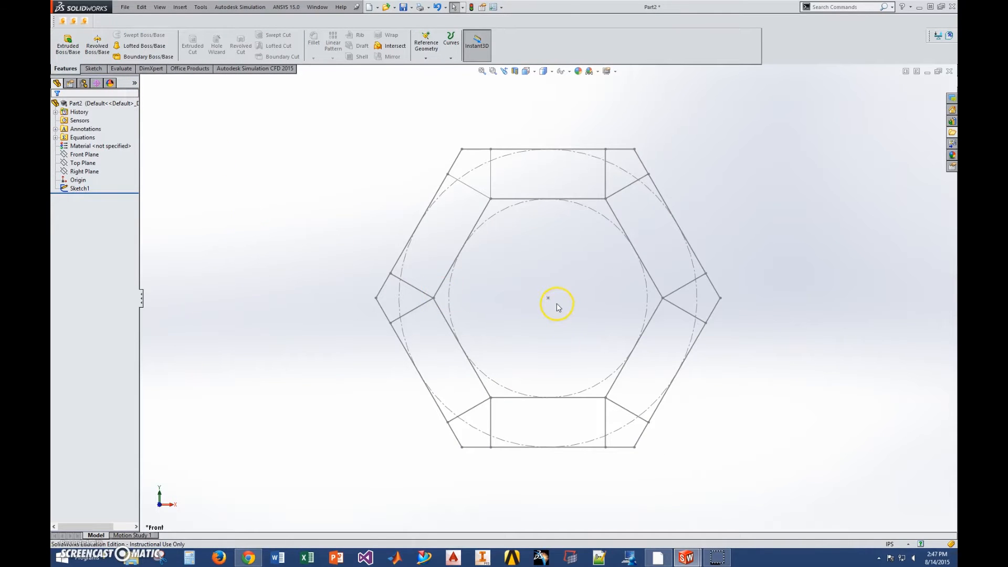
scroll(558, 308, "down", 2)
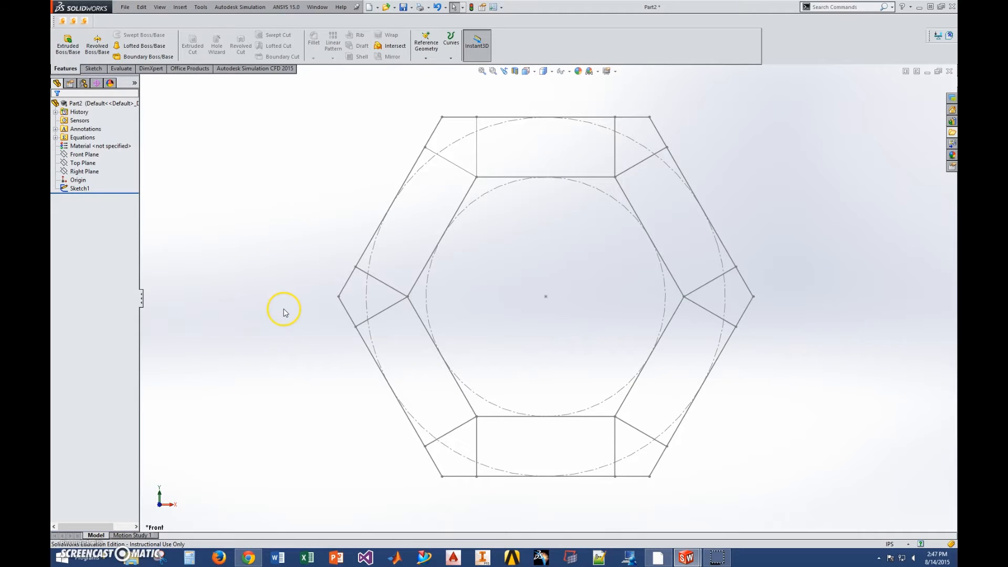
mouse_move(285, 307)
middle_mouse_down()
mouse_move(284, 254)
mouse_move(270, 238)
mouse_move(288, 262)
middle_mouse_up()
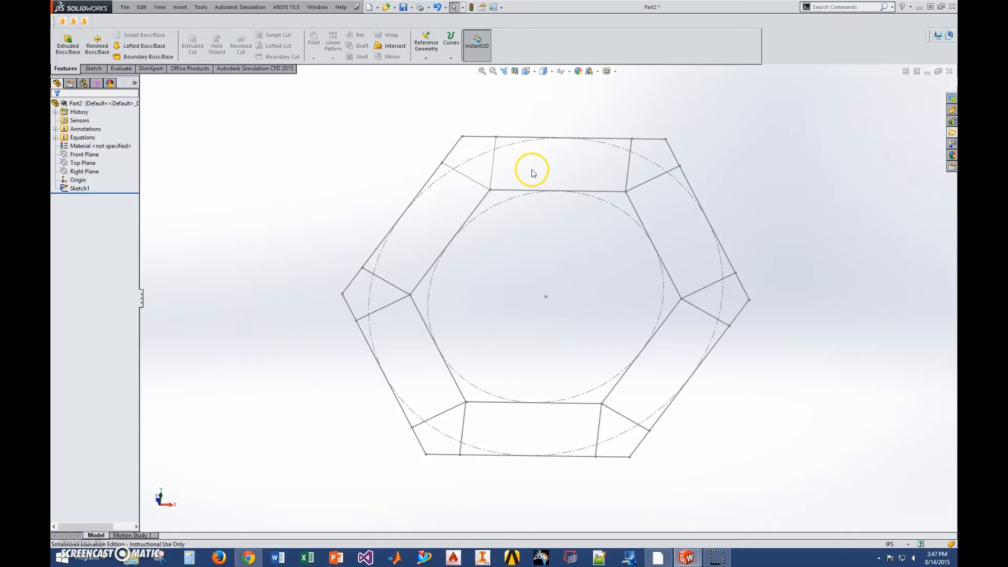
left_click(95, 162)
key("Escape")
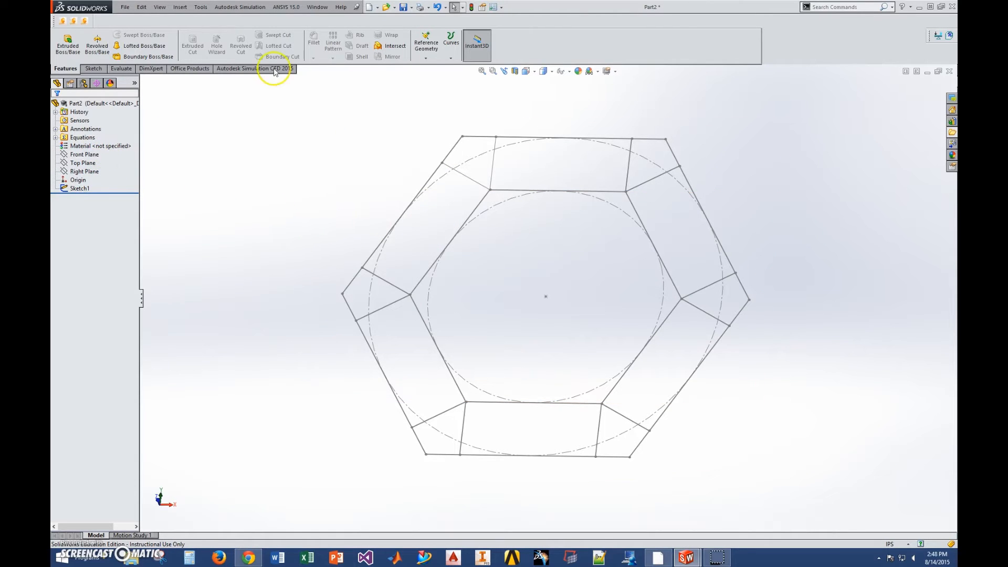
Switch to the Hex_paper assembly, move its side panels, and examine how they fold up around the hexagonal base
left_click(318, 7)
left_click(362, 100)
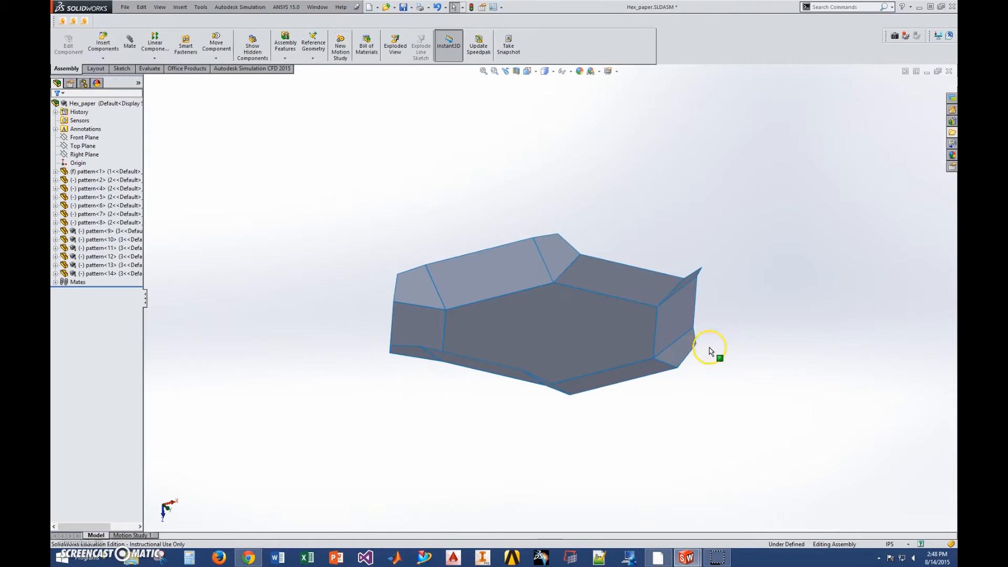
left_click_drag(698, 312, 617, 348)
middle_click_drag(569, 401, 554, 425)
mouse_move(651, 394)
middle_mouse_down()
mouse_move(669, 372)
mouse_move(665, 388)
middle_mouse_up()
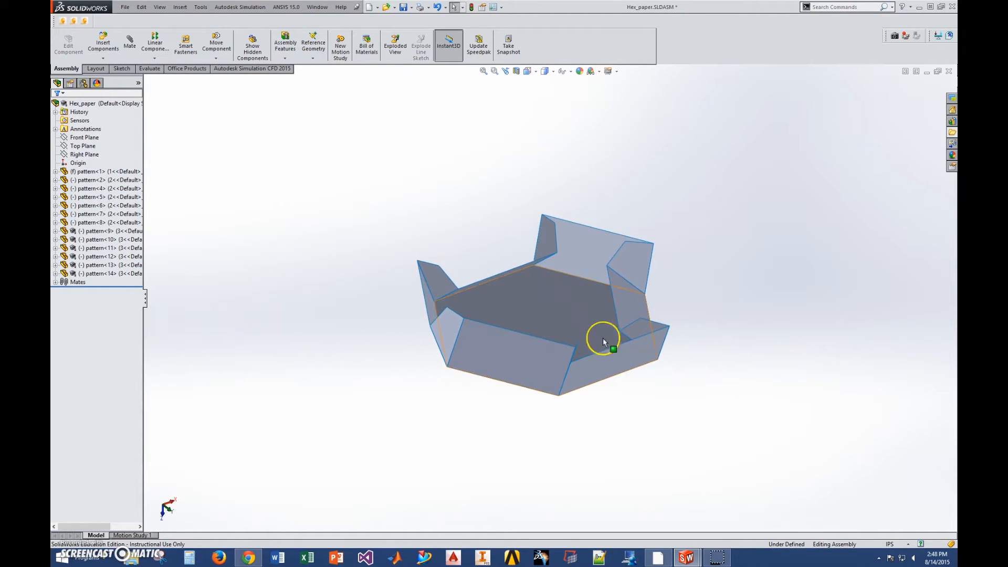
left_click(585, 318)
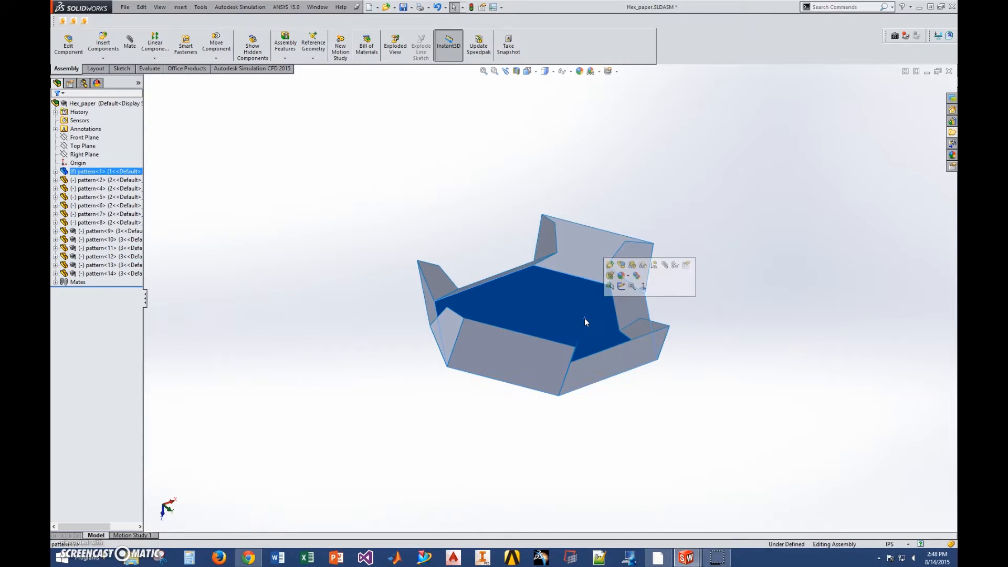
left_click(577, 439)
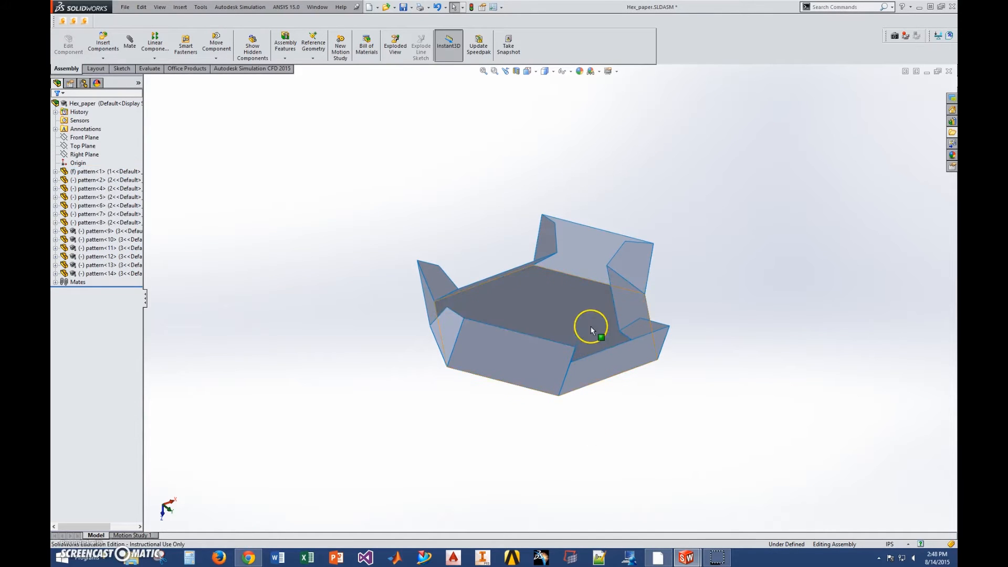
left_click(599, 320)
left_click(620, 323)
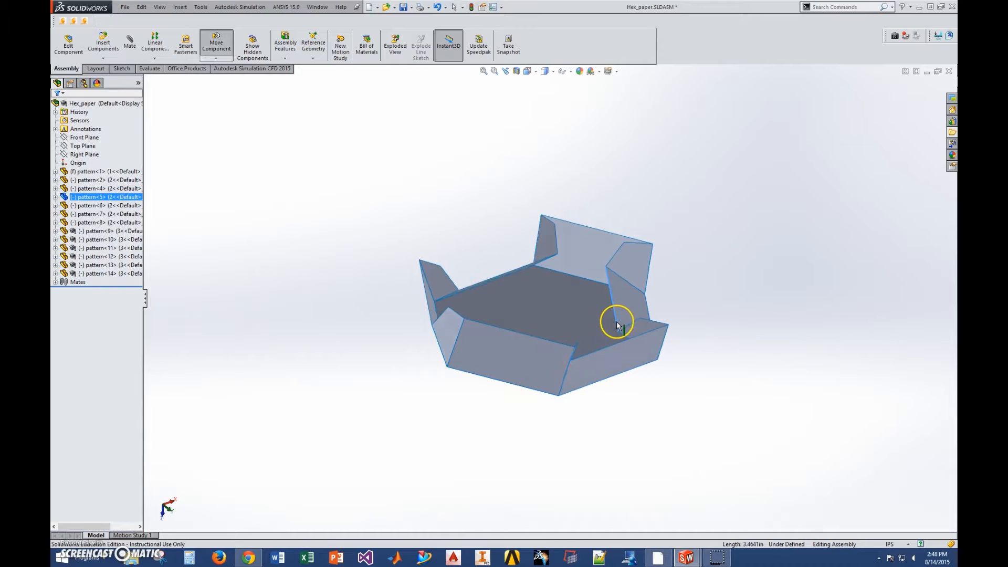
middle_click_drag(527, 294, 516, 278)
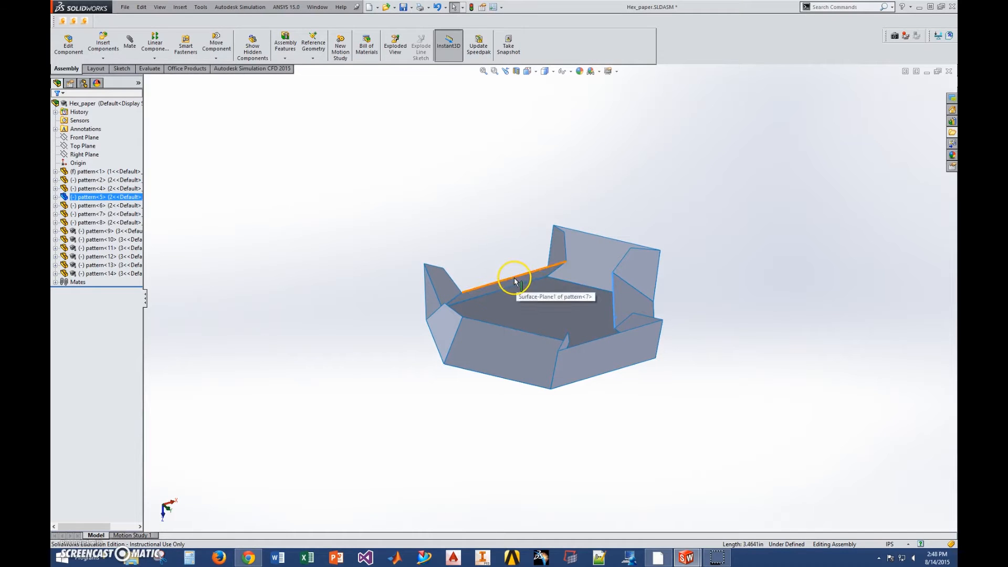
Fold the rear side panel of the Hex_paper assembly to examine how the connected panels move with it
left_click(517, 279)
left_click_drag(526, 285, 518, 263)
left_click(527, 264)
left_click(547, 269)
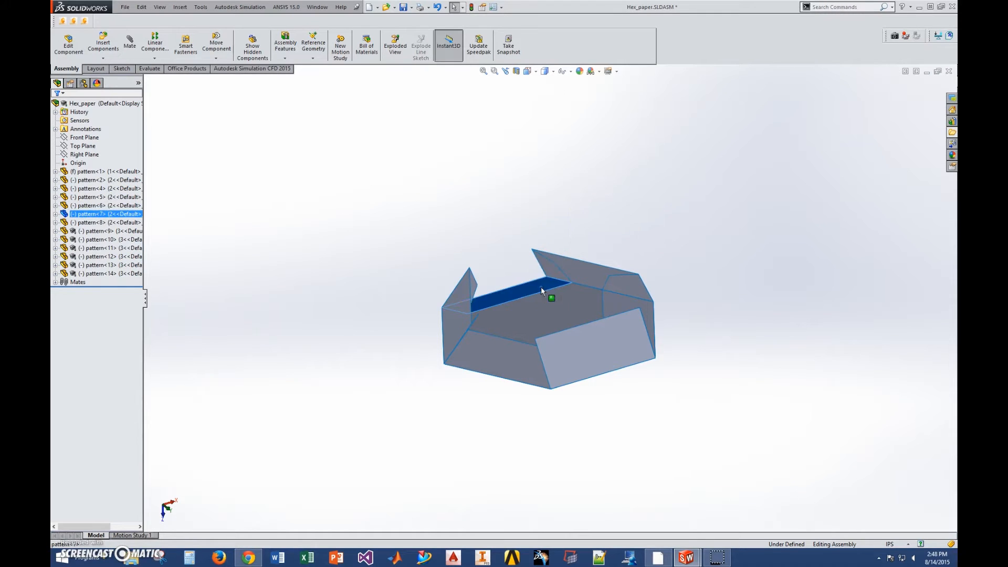
left_click(581, 273)
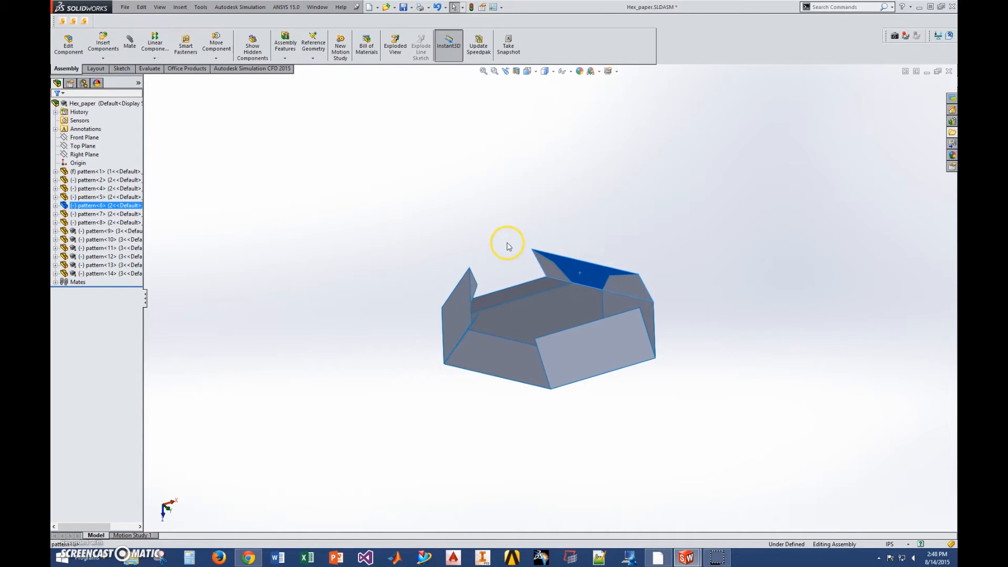
left_click(466, 219)
Switch to the Part2 document and extrude the inner hexagon region of the layout sketch with its depth linked to matT
left_click(317, 7)
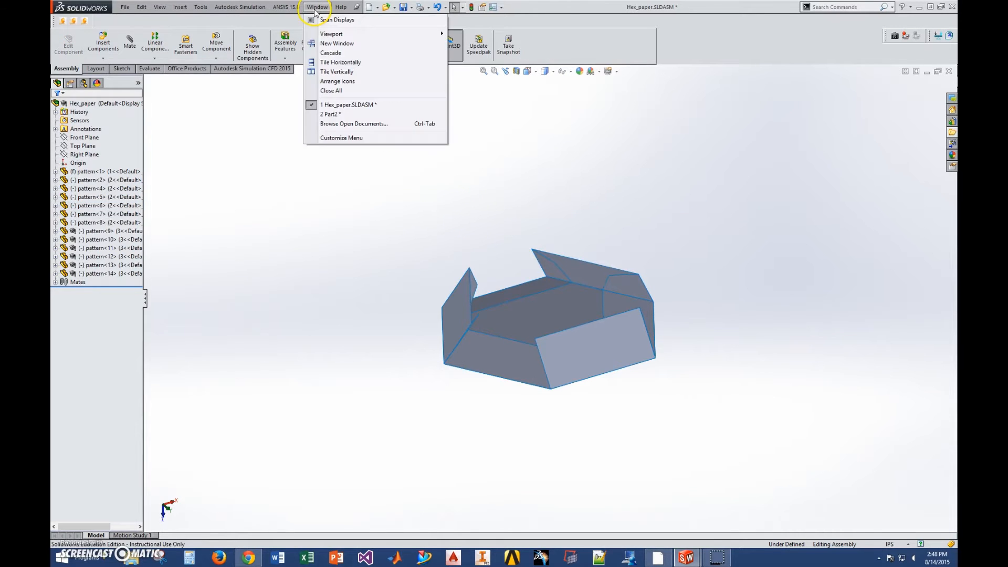
left_click(342, 115)
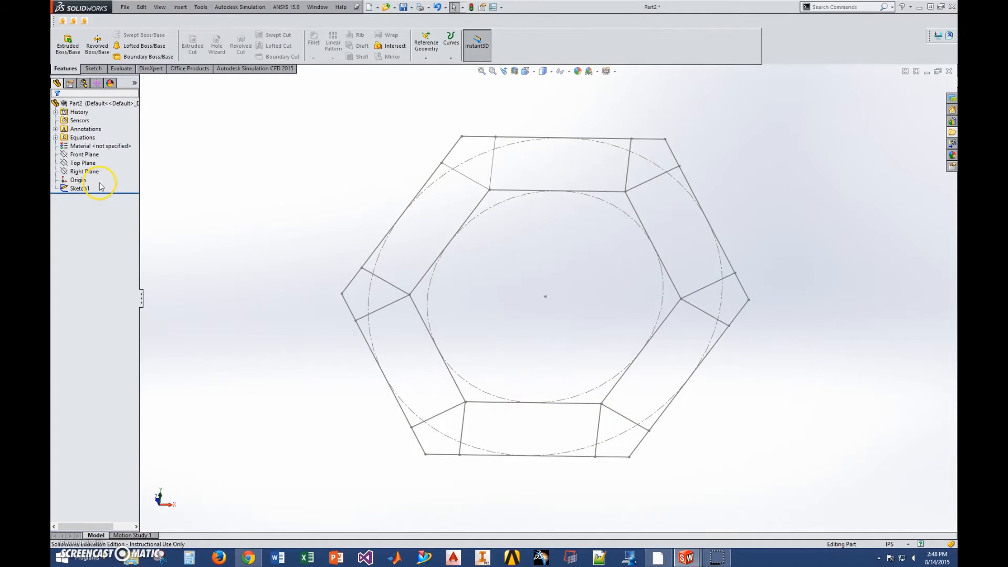
left_click(80, 188)
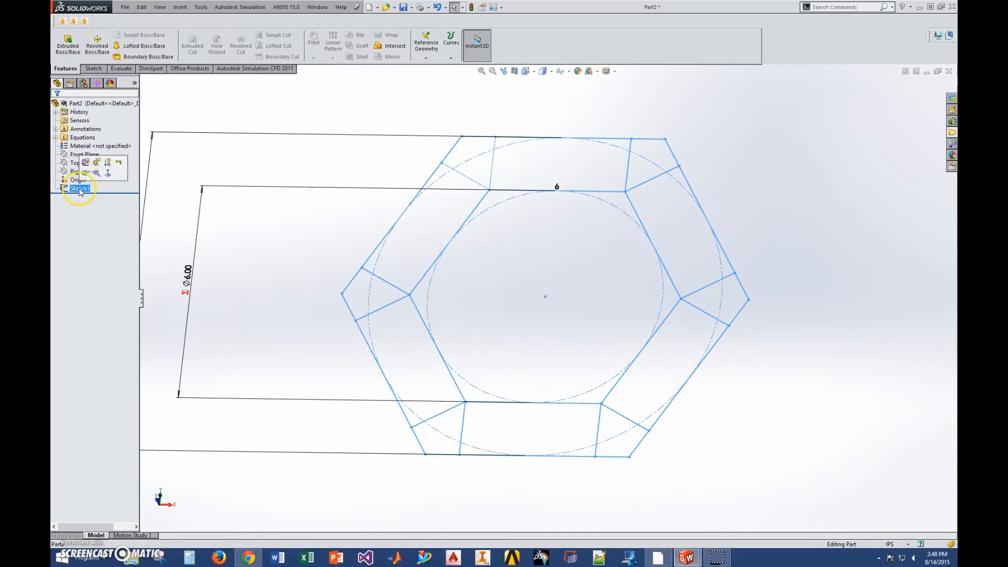
left_click(68, 45)
left_click(509, 307)
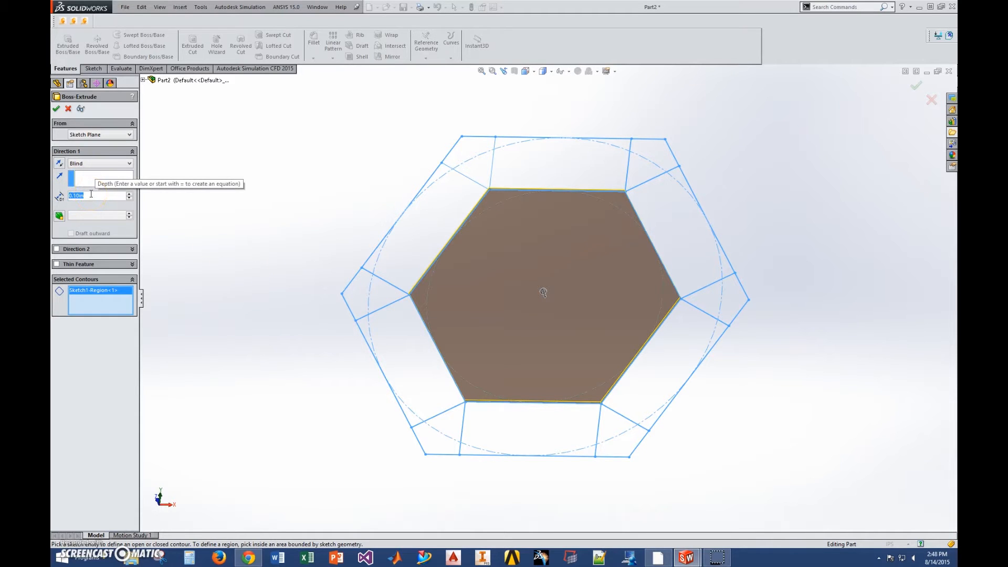
type("=")
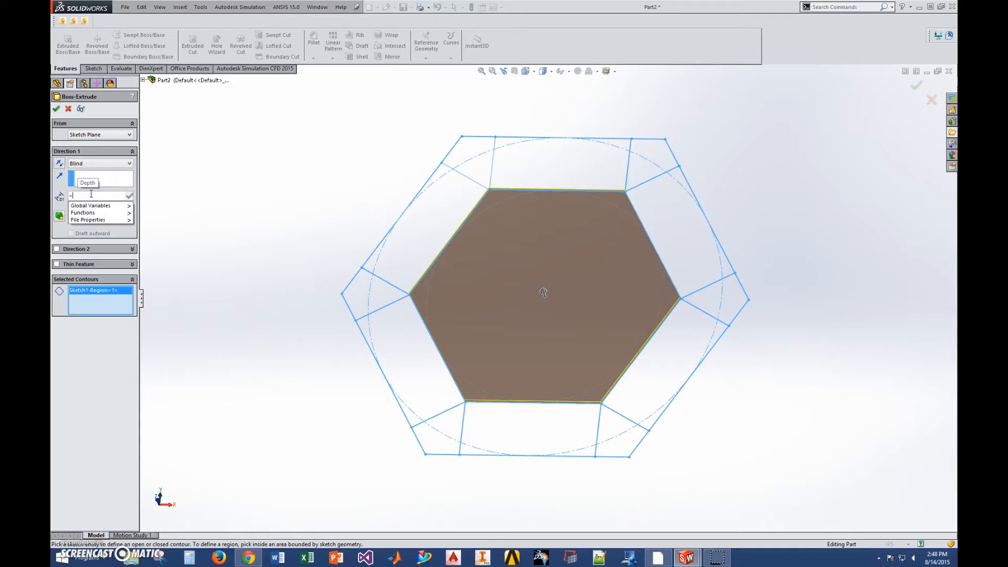
type("matt")
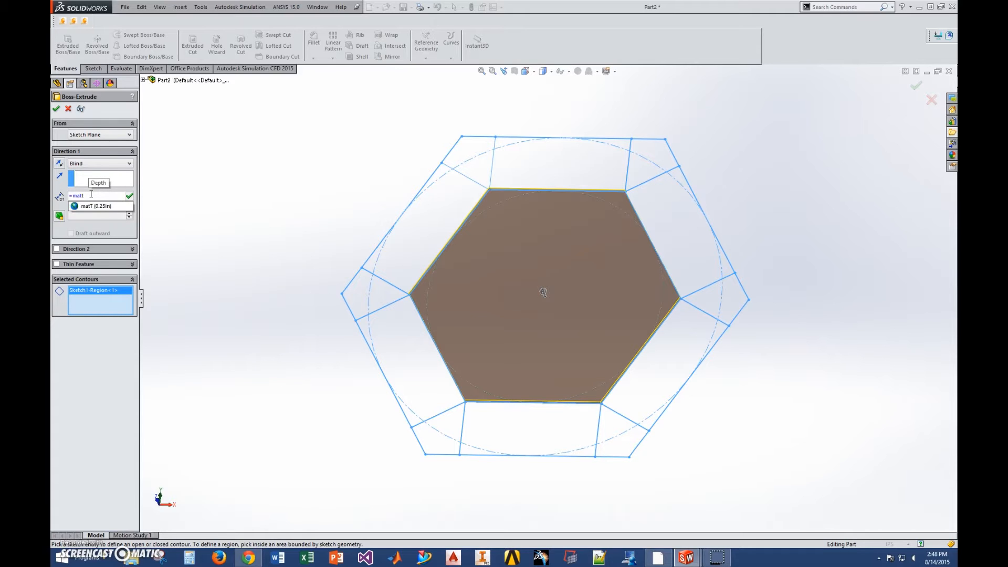
key("Return")
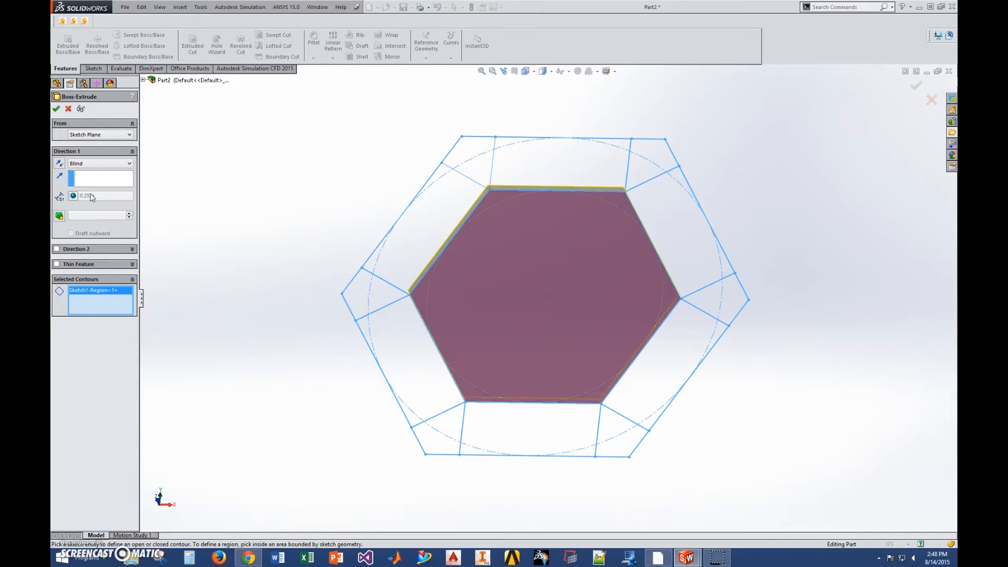
left_click(56, 109)
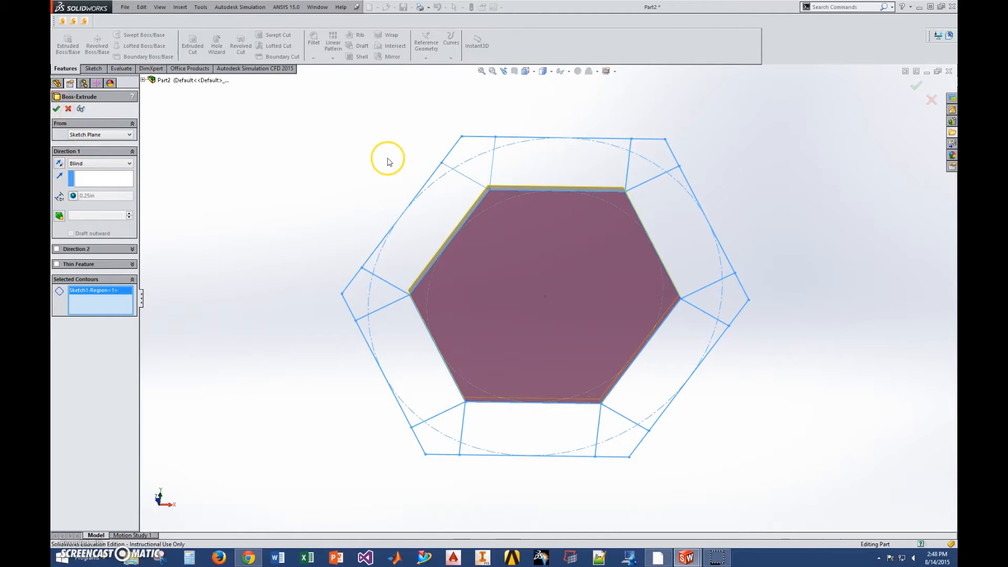
Extrude the upper-left rectangular panel region of Sketch1 as a separate, unmerged body with its depth linked to matT
left_click(67, 189)
left_click(55, 188)
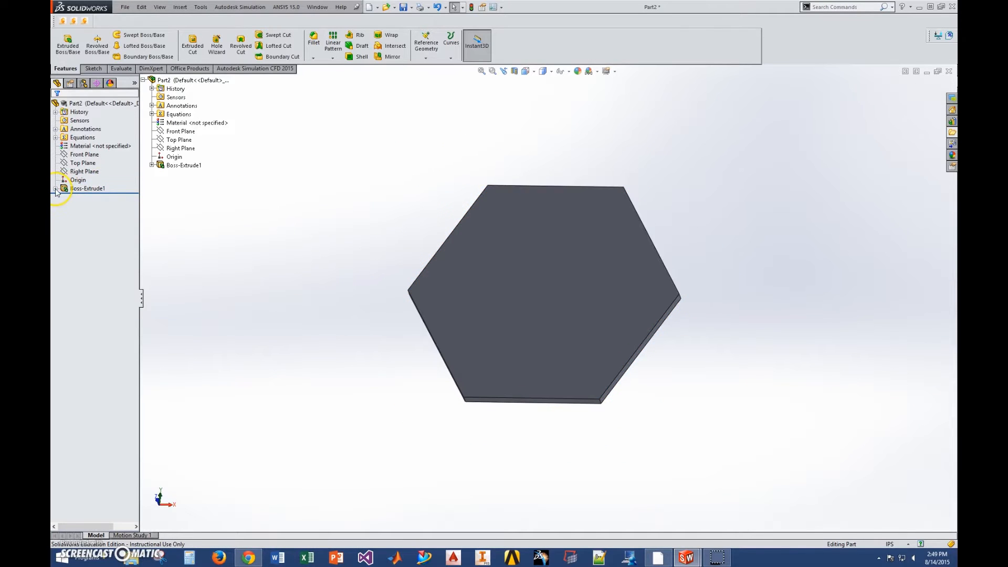
double_click(88, 197)
mouse_move(293, 125)
middle_mouse_down()
mouse_move(304, 112)
mouse_move(322, 117)
middle_mouse_up()
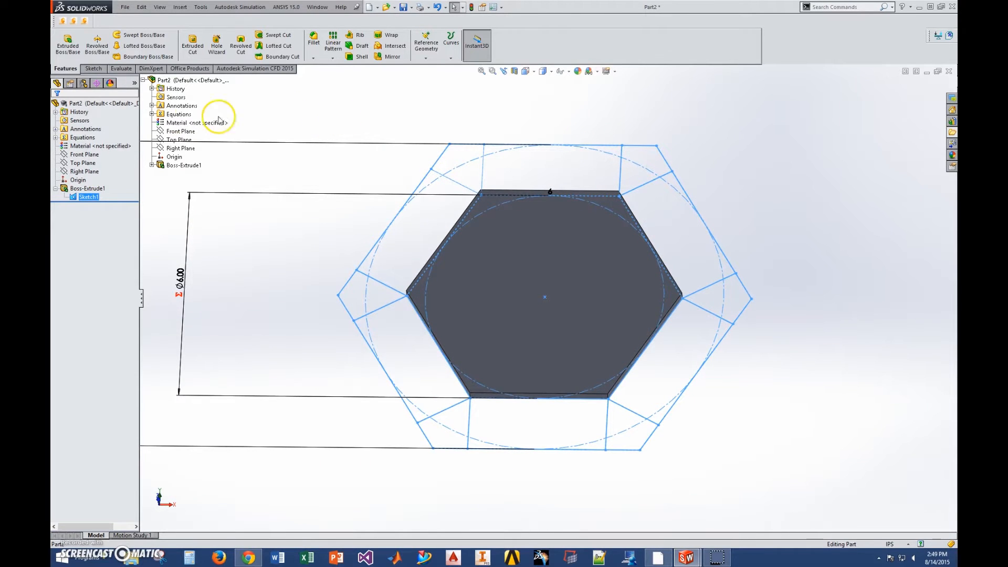
left_click(68, 43)
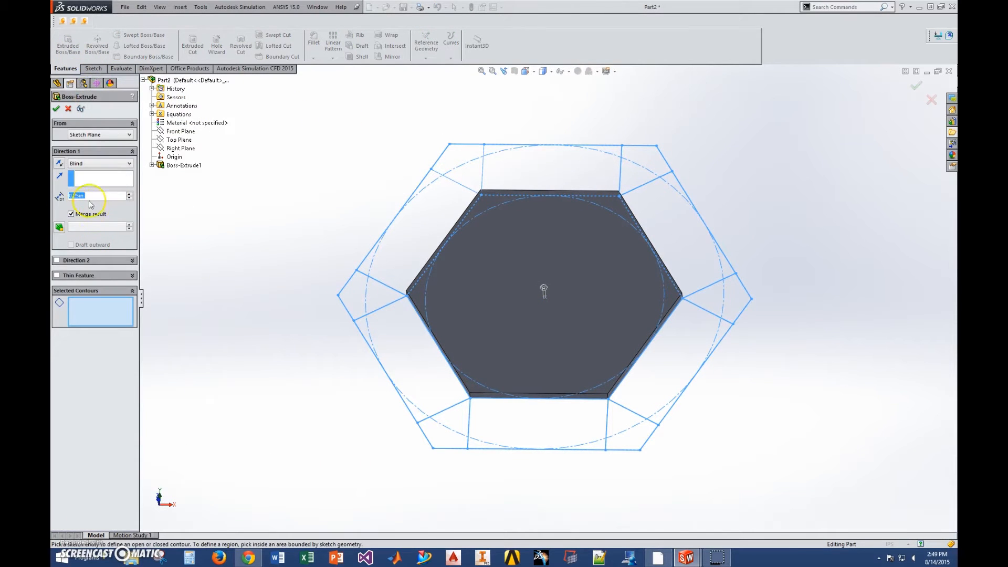
left_click(408, 237)
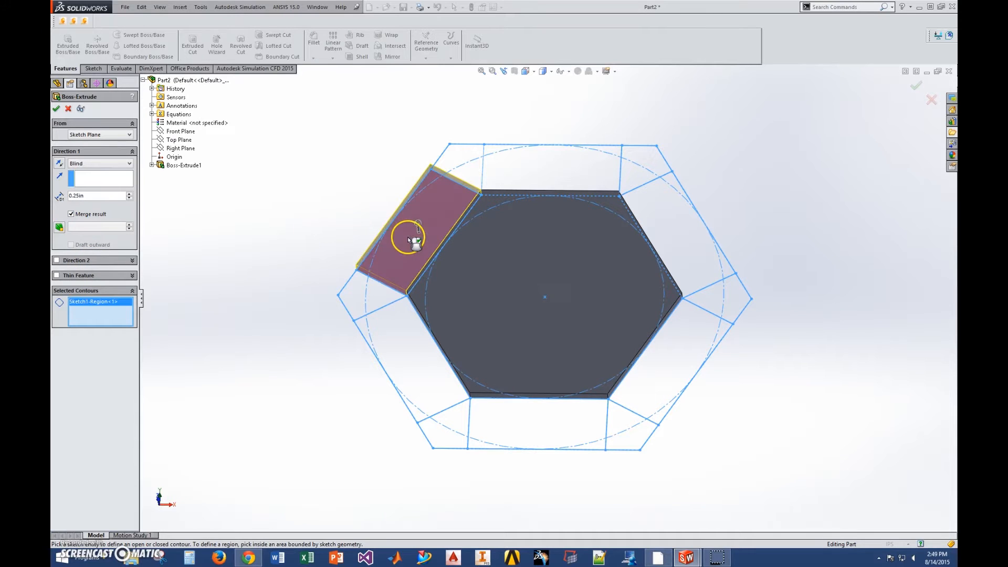
left_click(71, 214)
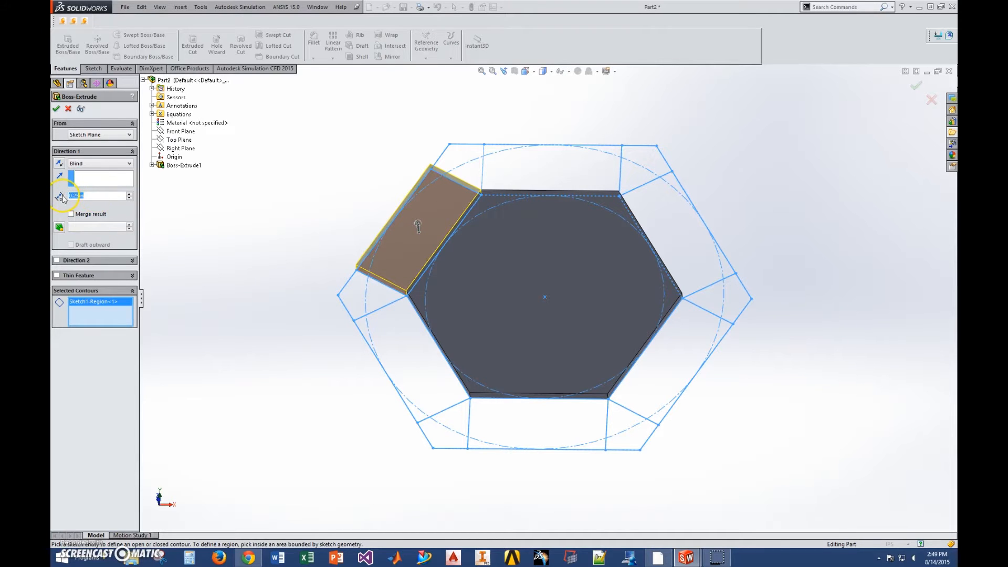
type("=")
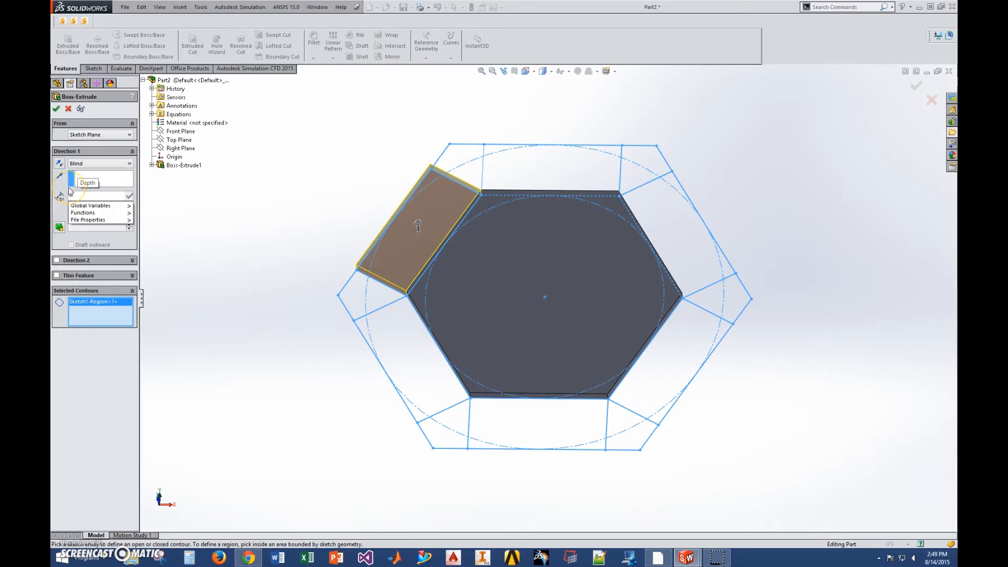
key("Escape")
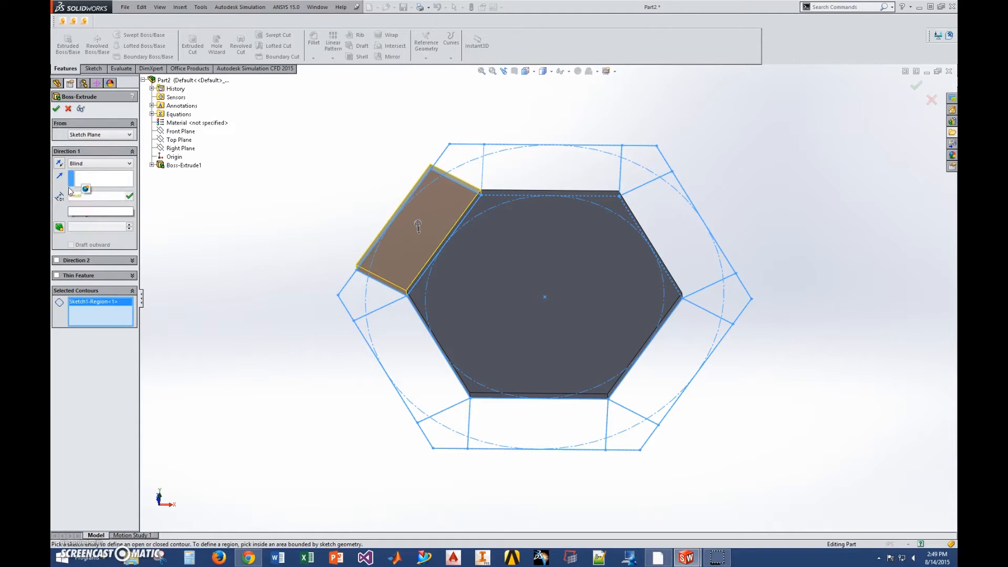
left_click(56, 110)
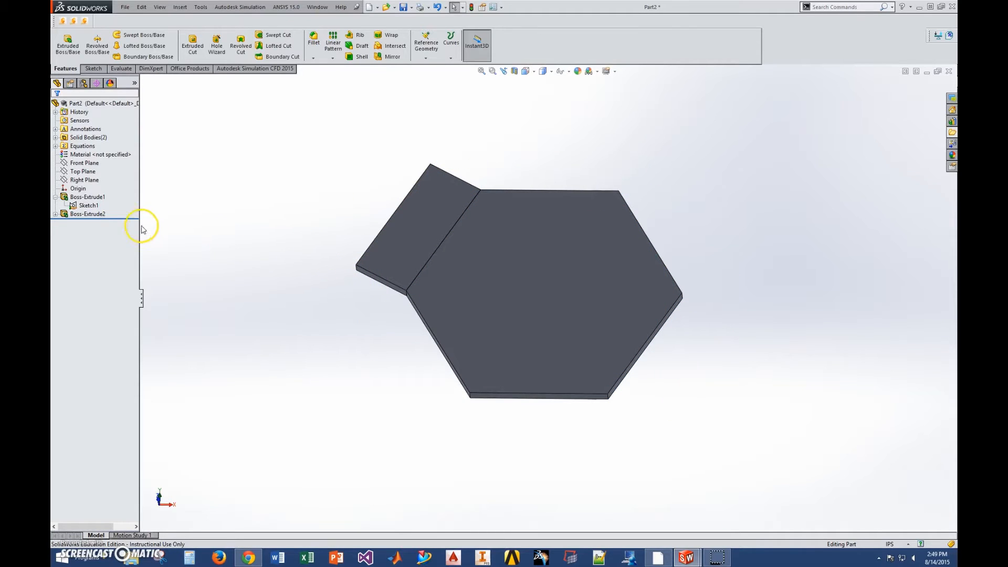
Extrude the upper-left corner region of Sketch1 as a separate, unmerged body with its depth linked to matT
left_click(84, 206)
left_click(69, 45)
left_click(71, 214)
left_click(81, 197)
left_click(56, 109)
Extrude the upper rectangular panel region of Sketch1 as a separate, unmerged body with its depth linked to matT
left_click(87, 206)
left_click(68, 45)
left_click(551, 167)
left_click_drag(89, 195, 54, 188)
left_click(71, 214)
left_click(57, 109)
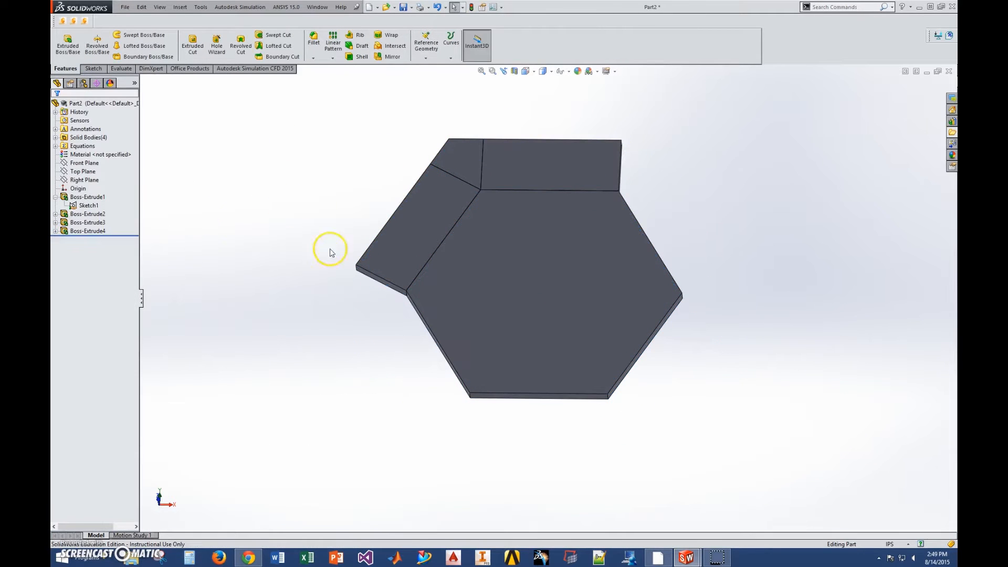
Examine the extruded base, side panels and corner piece against the layout sketch they share
middle_click_drag(308, 268, 310, 255)
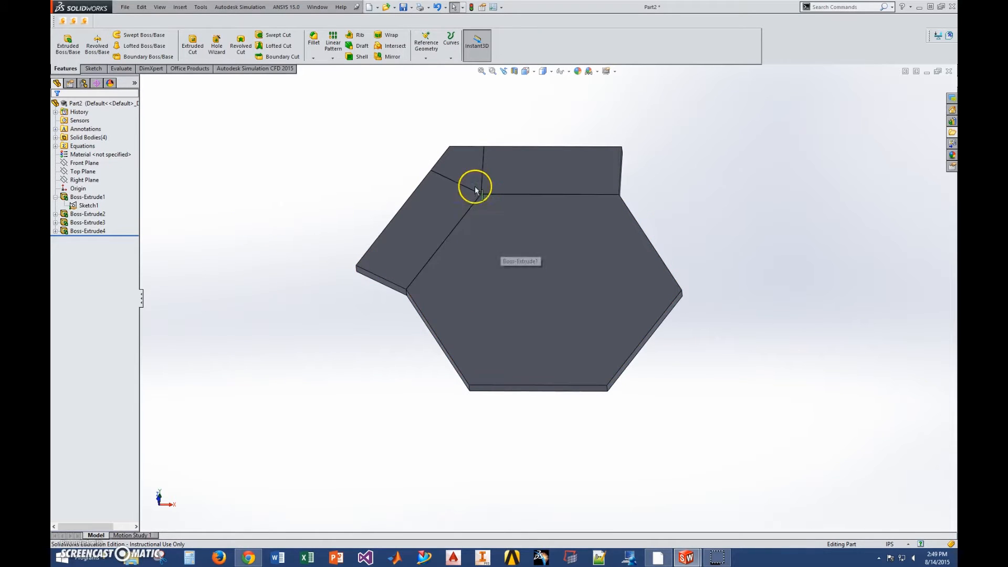
middle_click_drag(650, 288, 738, 229)
scroll(558, 256, "down", 3)
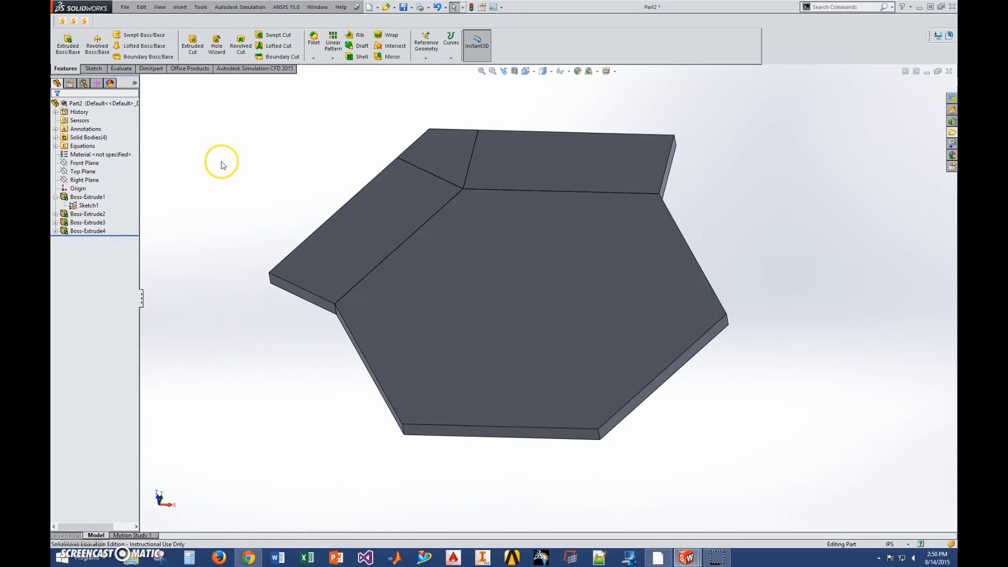
middle_click_drag(244, 159, 274, 174)
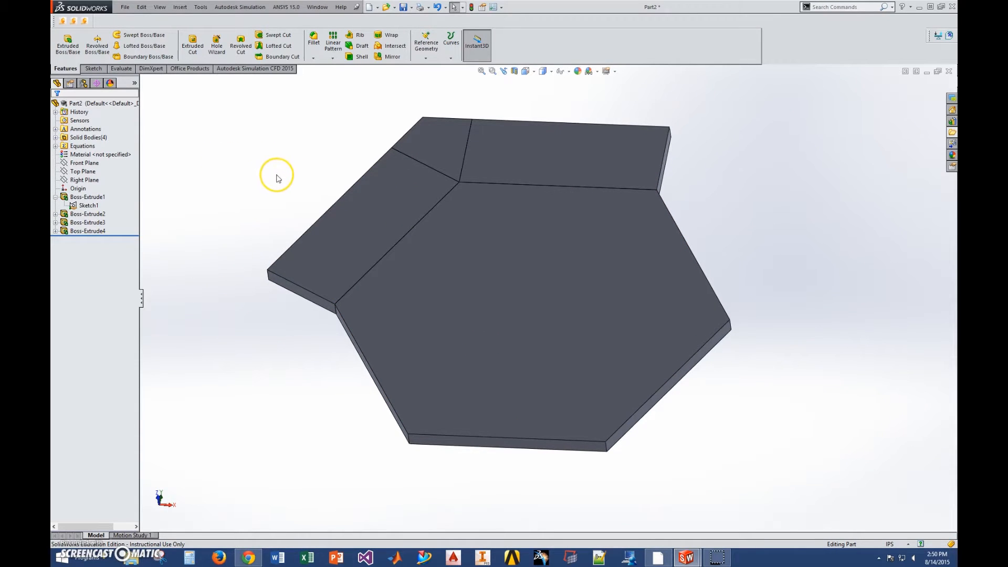
left_click(88, 205)
scroll(477, 329, "up", 5)
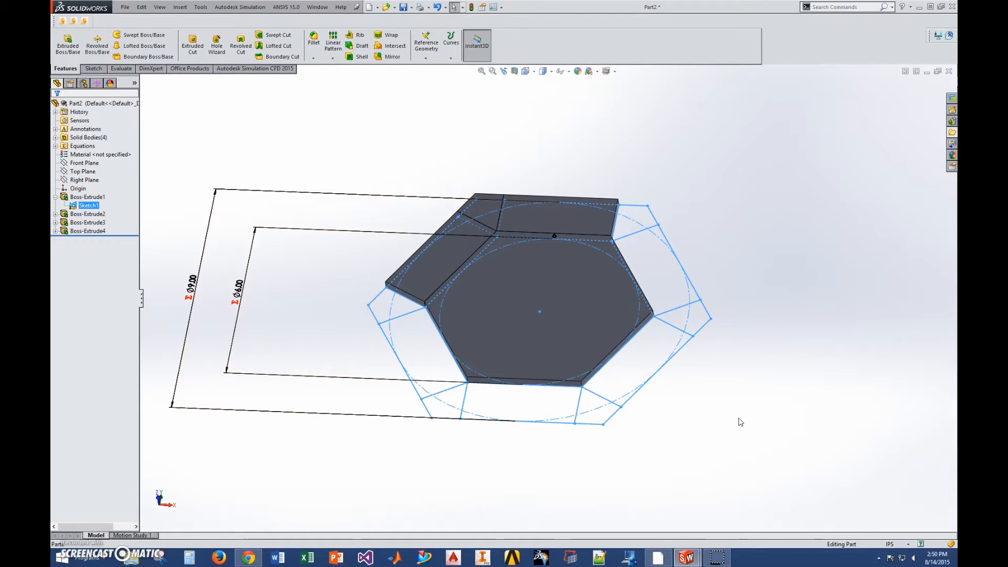
left_click(235, 158)
Set the global variable od to 10 in in the part's equations and apply the change
left_click(74, 146)
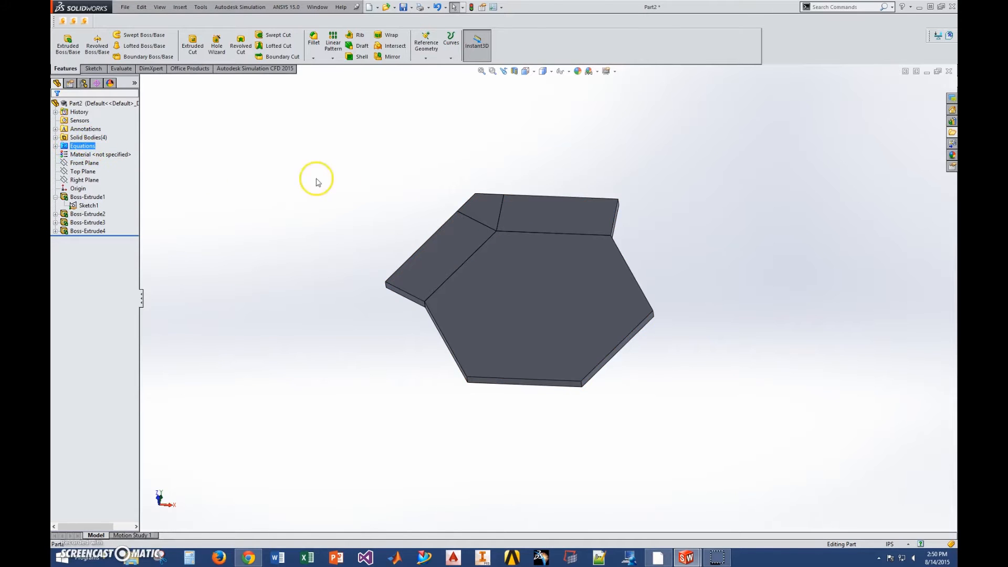
right_click(58, 145)
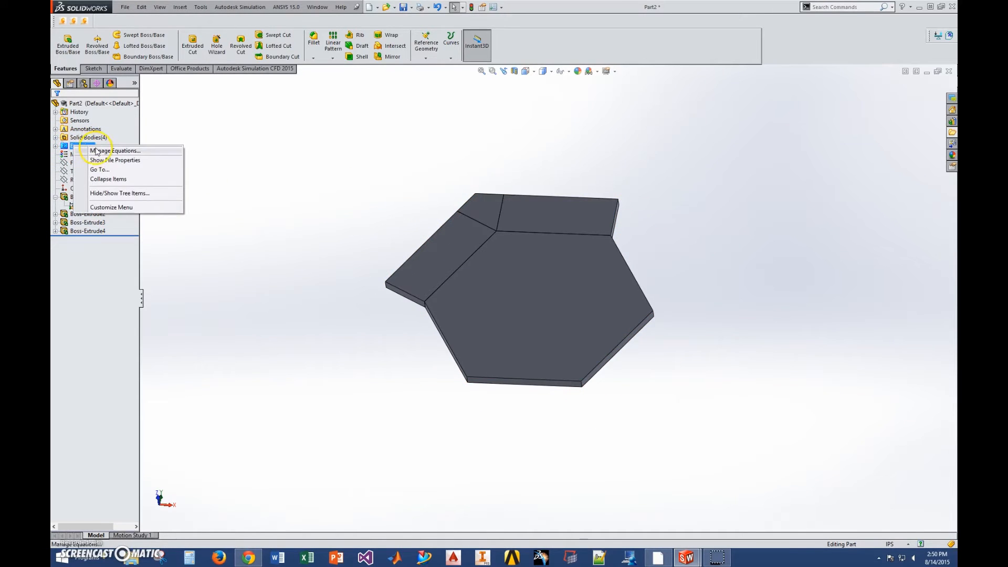
left_click(98, 149)
left_click(488, 356)
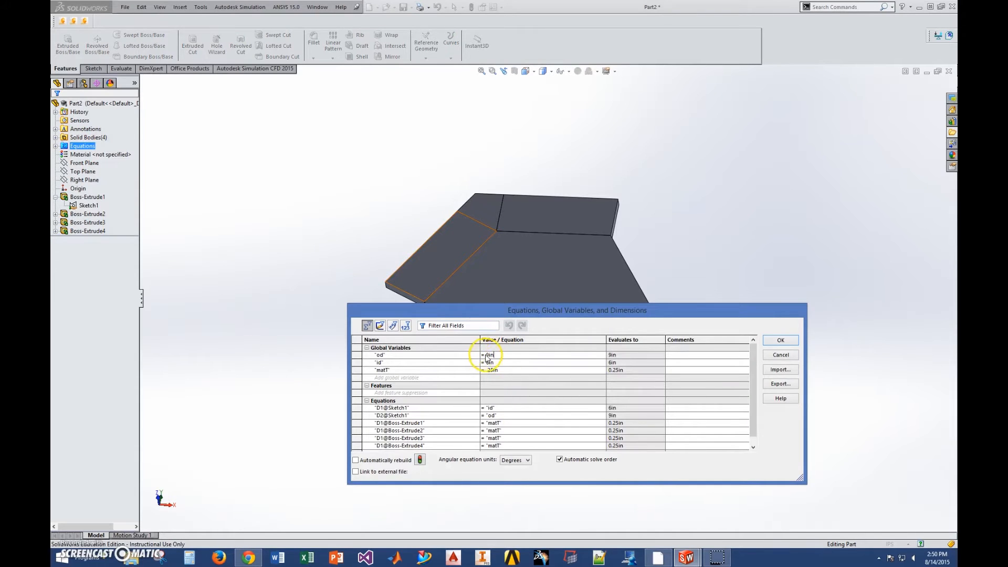
double_click(511, 354)
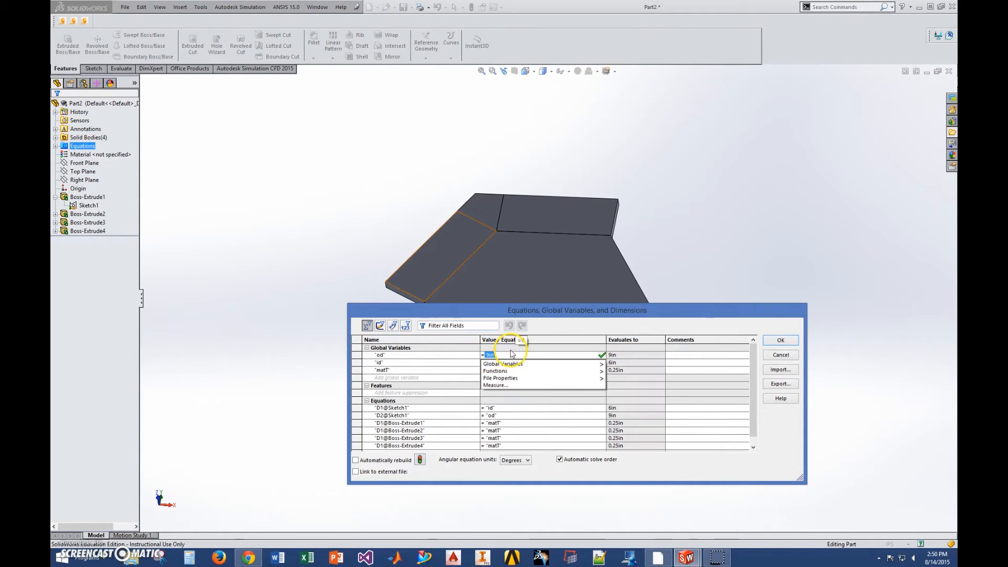
type("10")
key("Tab")
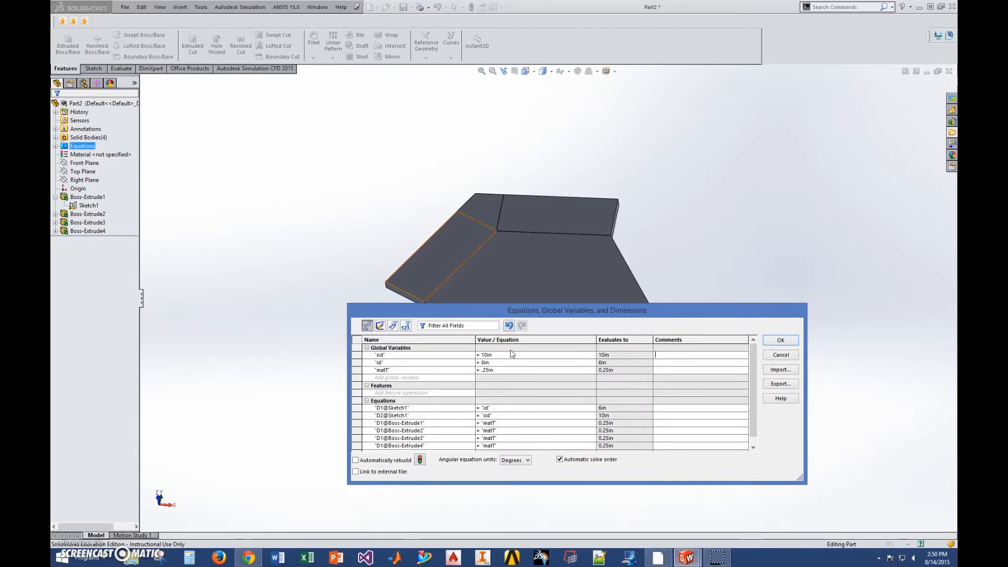
left_click(781, 342)
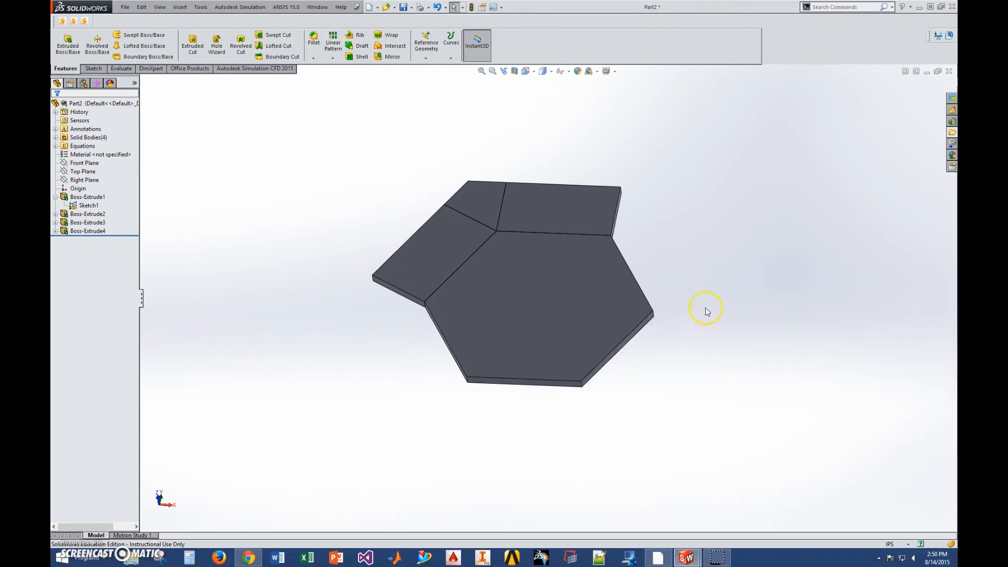
Check the resized layout sketch against the panels, and restore the global variable od to 9 in
left_click(89, 206)
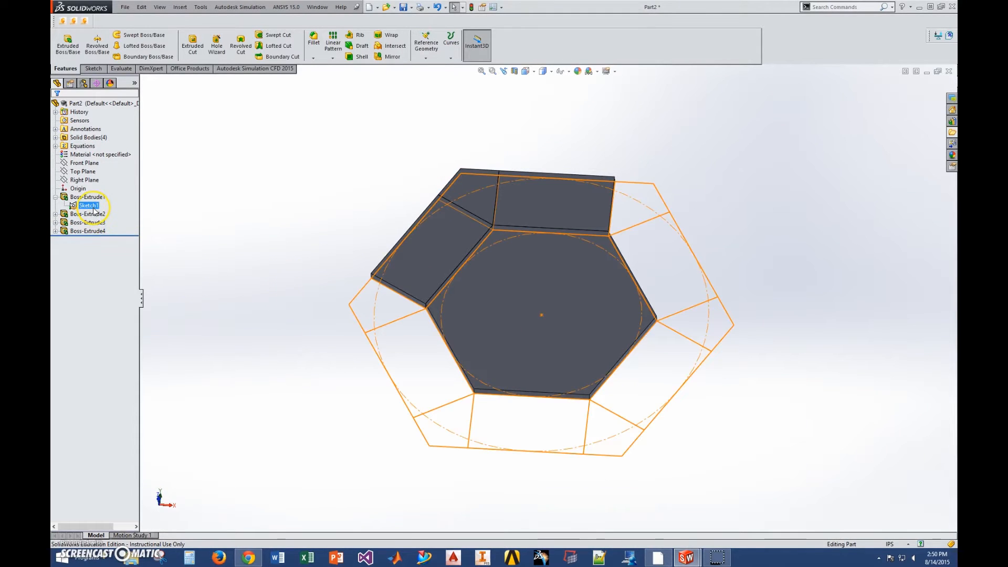
left_click(83, 146)
right_click(84, 146)
left_click(158, 151)
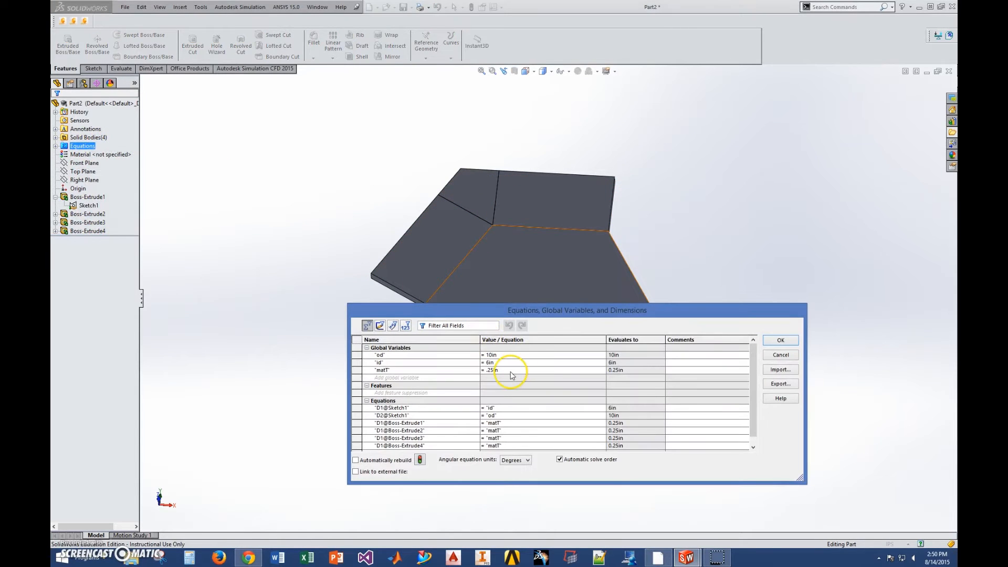
double_click(488, 355)
type("9")
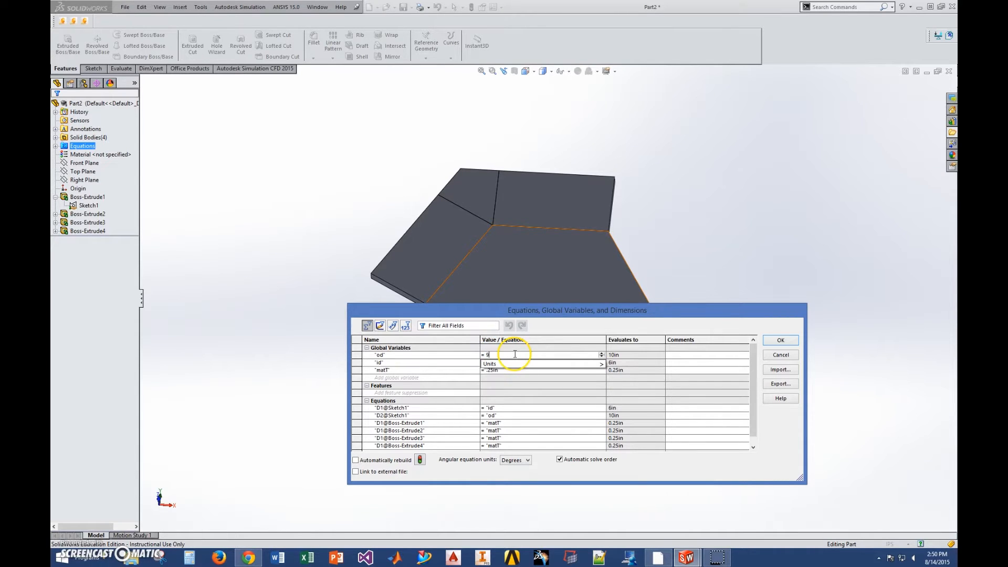
key("Tab")
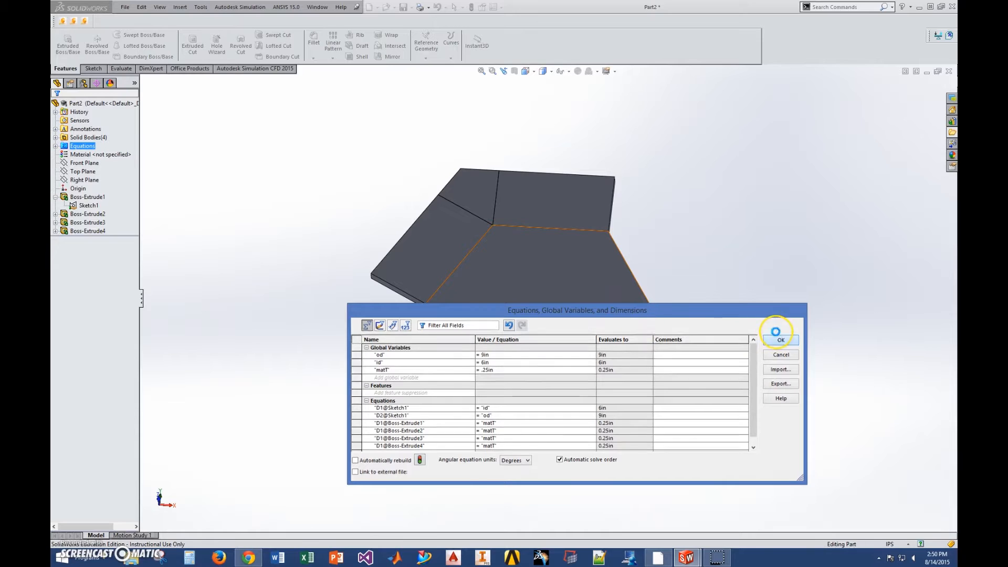
left_click(781, 340)
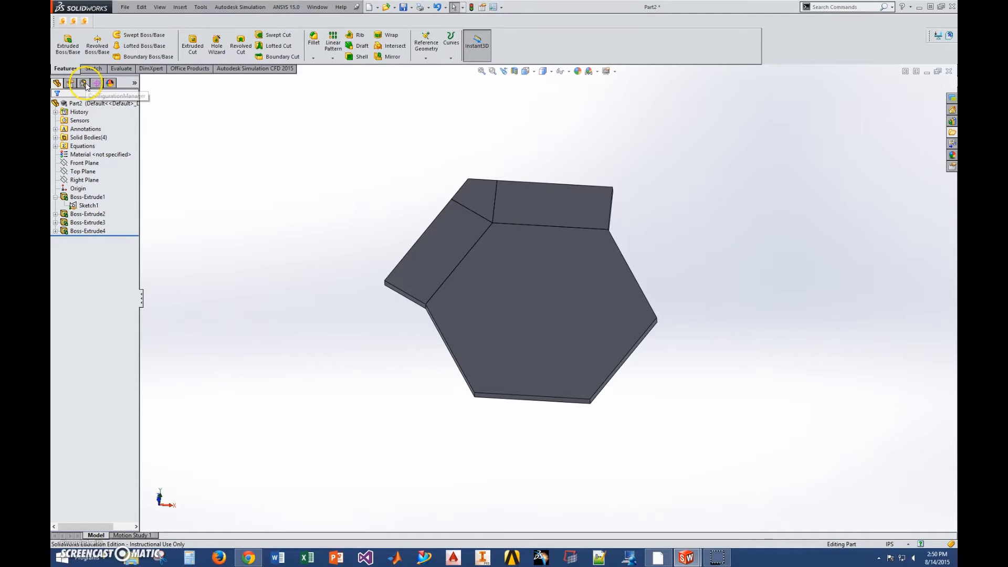
Add two configurations to the part, named 1 and 2
left_click(83, 83)
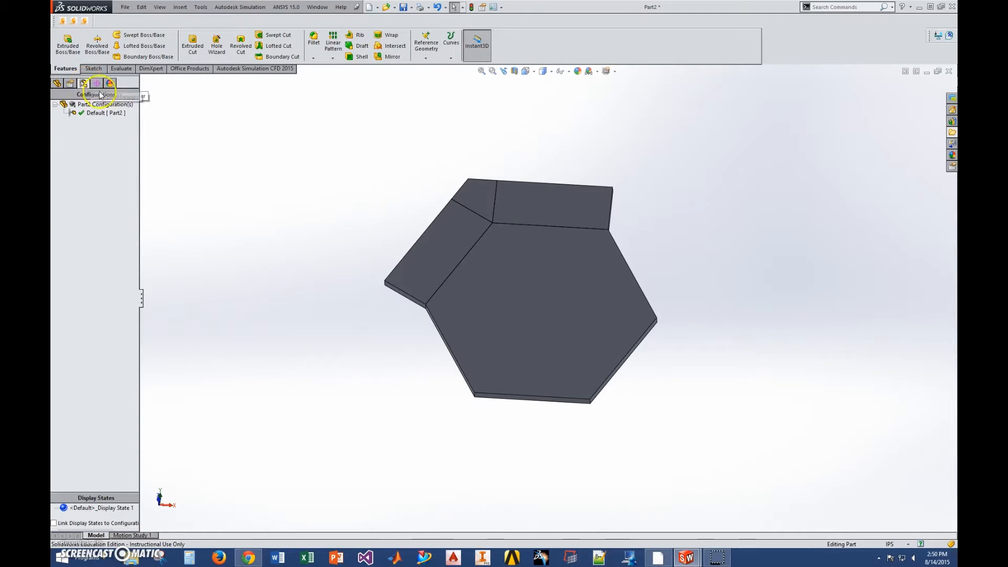
right_click(103, 106)
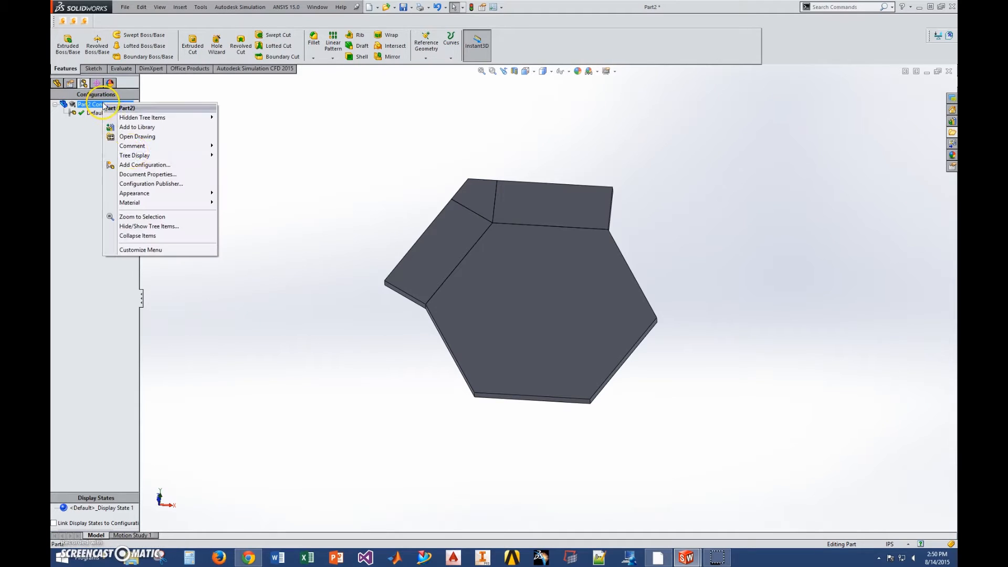
left_click(134, 163)
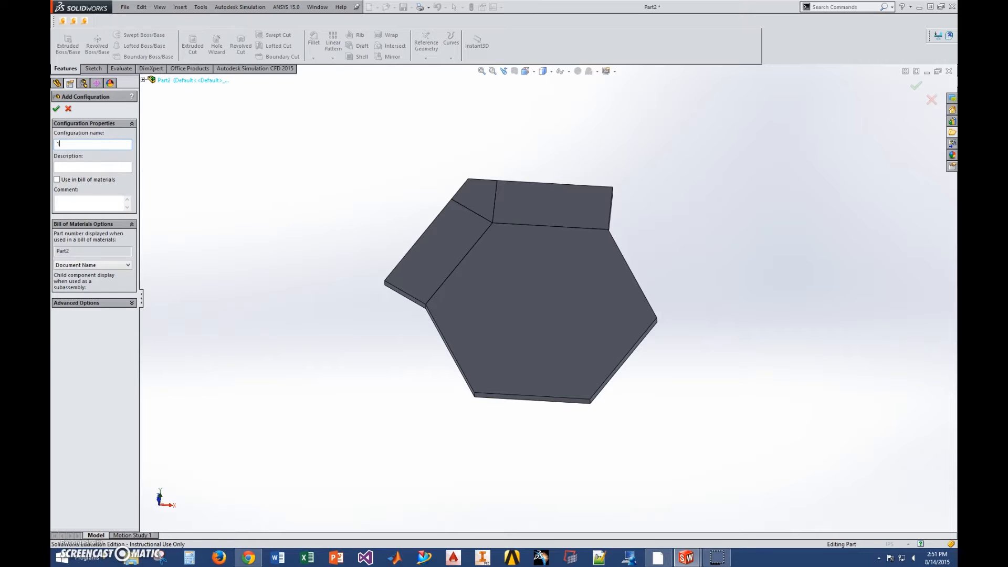
key("Return")
right_click(115, 105)
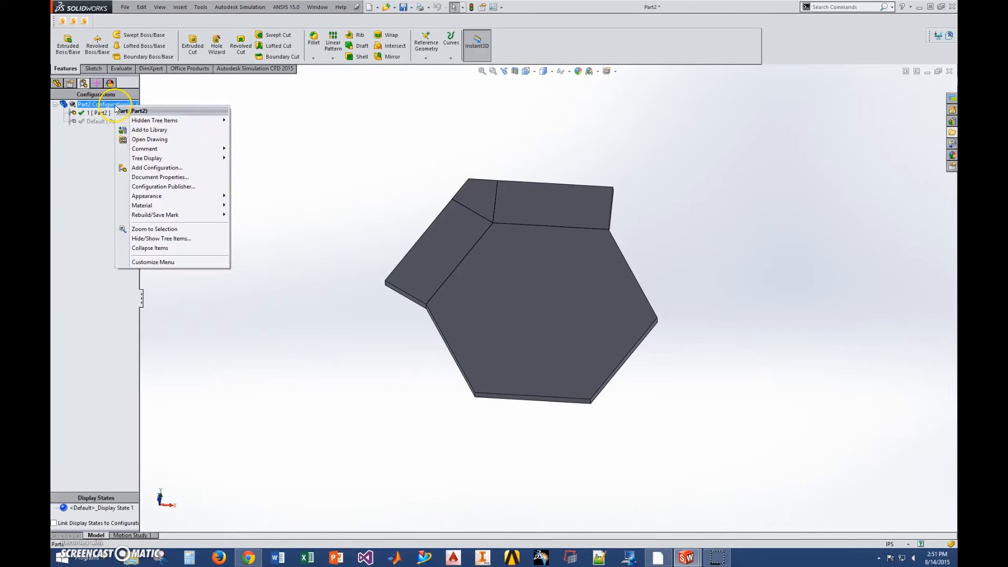
left_click(148, 168)
key("Return")
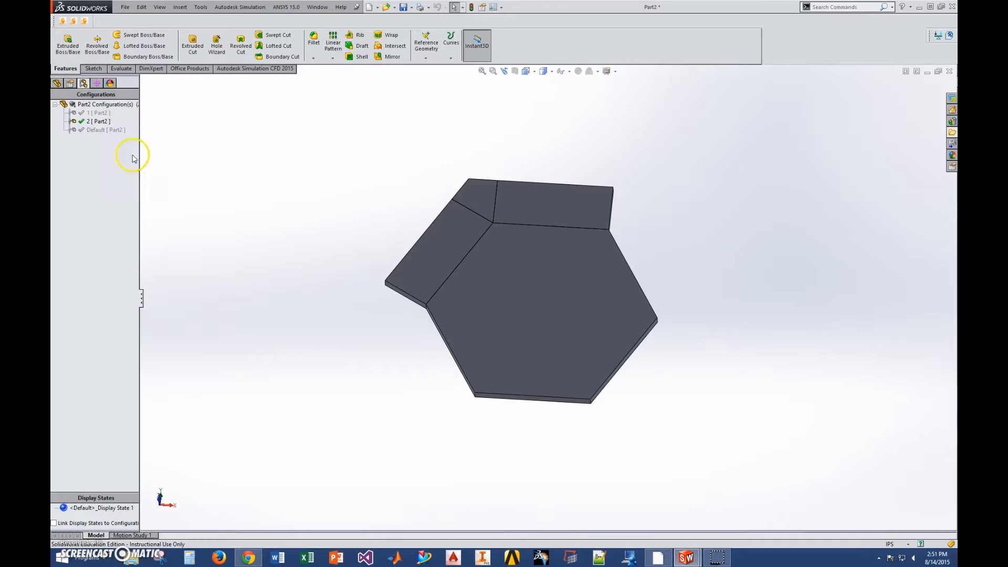
right_click(105, 105)
left_click(133, 177)
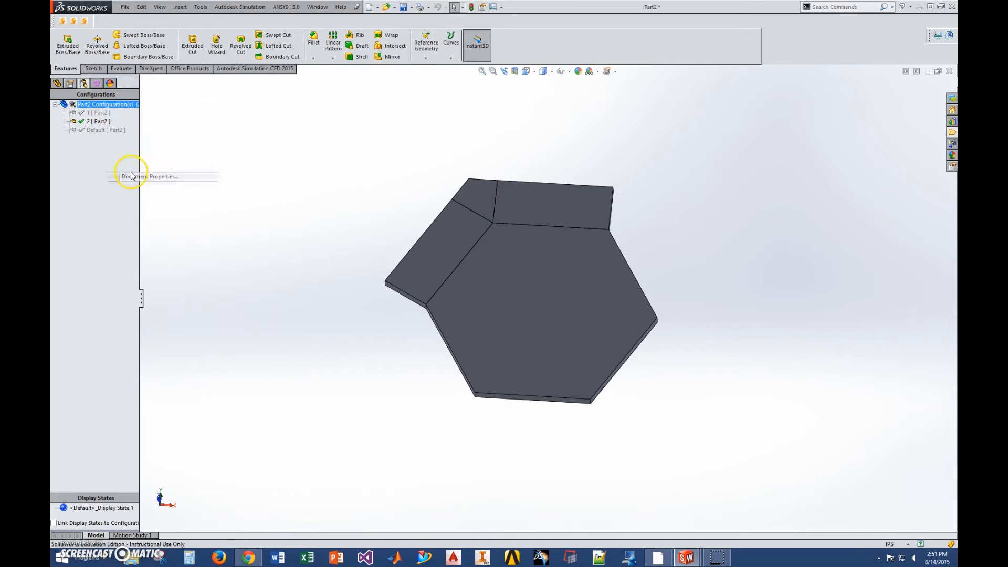
left_click(654, 440)
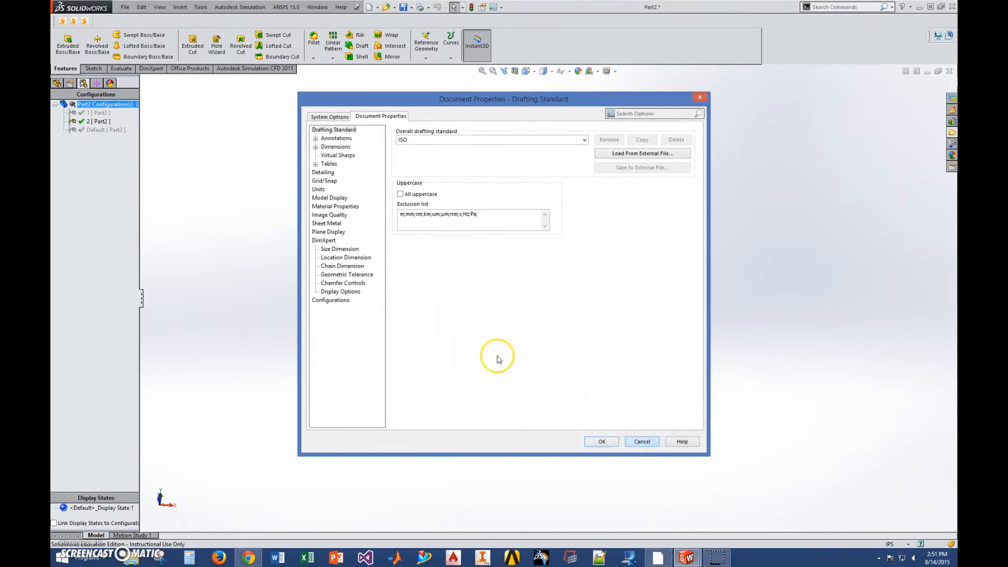
Add two more configurations to the part, named 3 and 4
right_click(116, 104)
left_click(151, 166)
type("3")
key("Return")
right_click(106, 111)
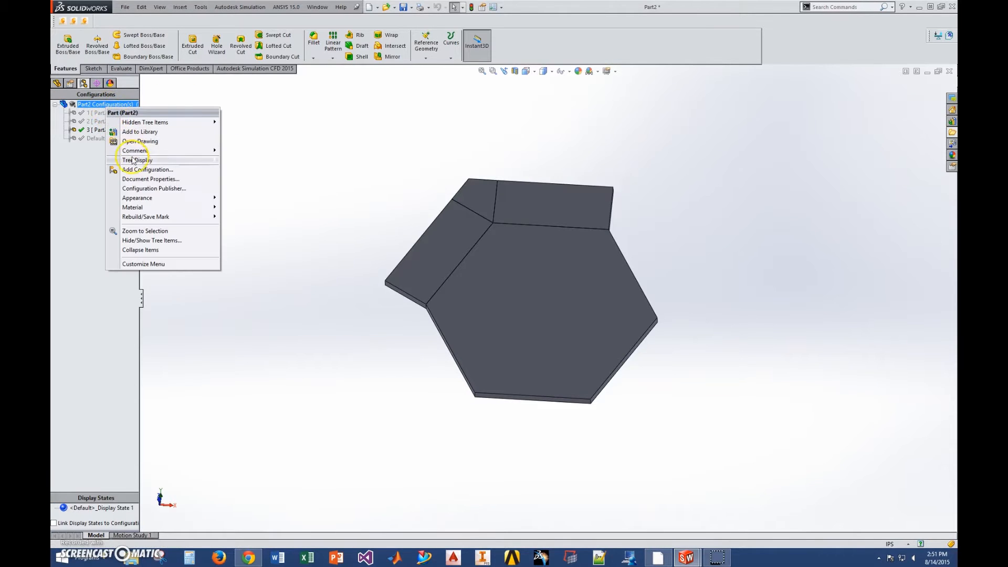
left_click(139, 164)
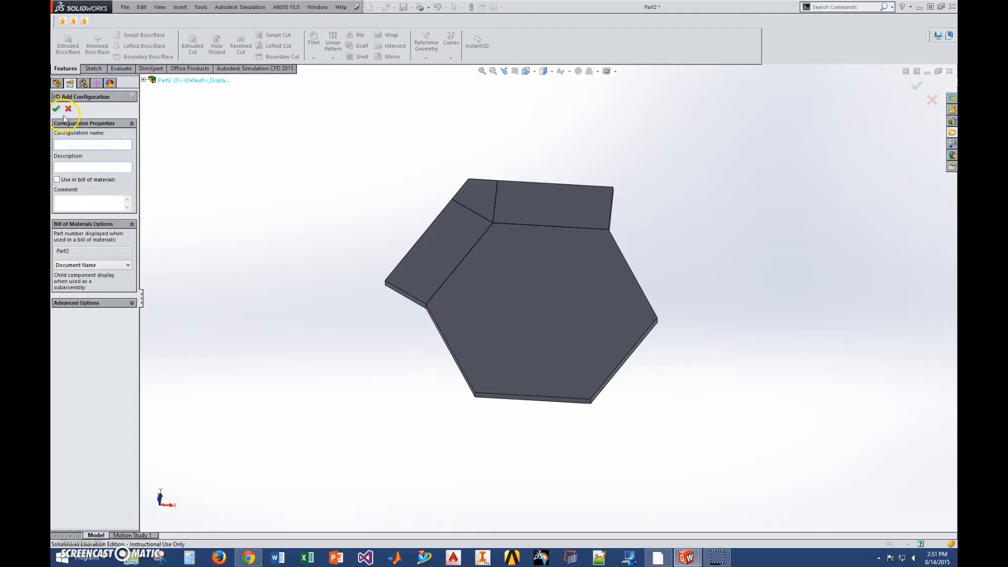
type("4")
key("Return")
Review the part's features and configuration list, and activate the Default configuration
left_click(82, 113)
left_click(57, 83)
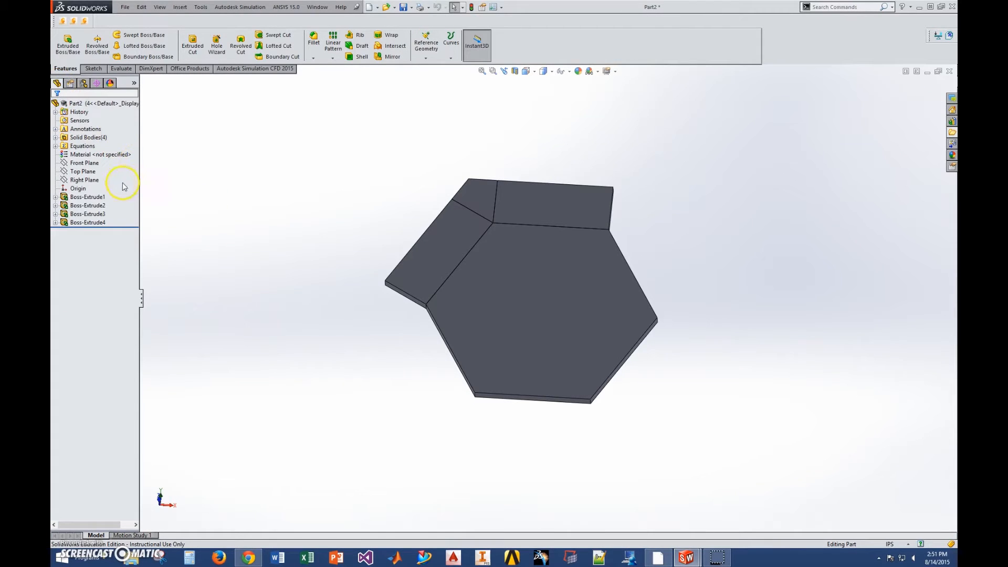
left_click(84, 84)
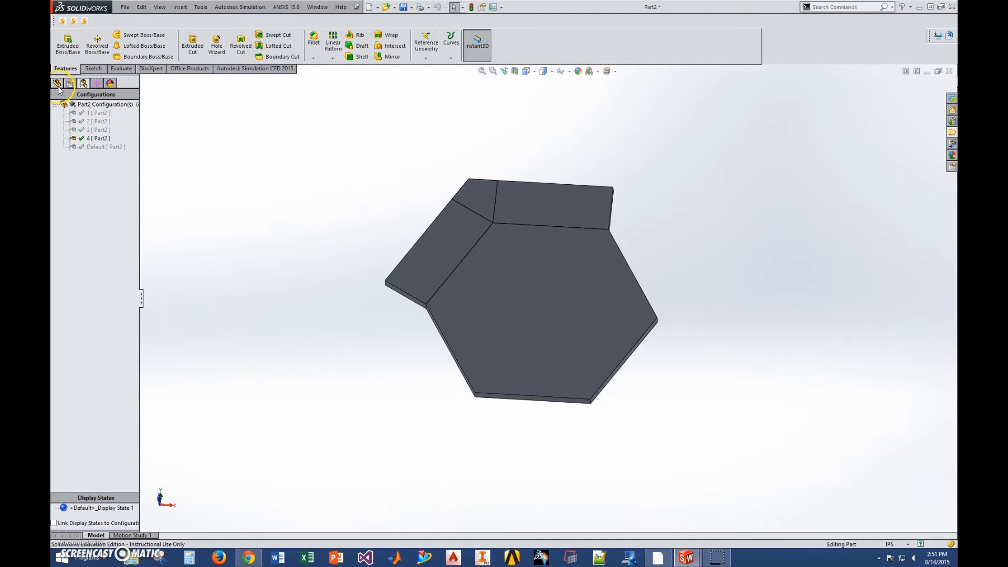
left_click(101, 120)
double_click(104, 148)
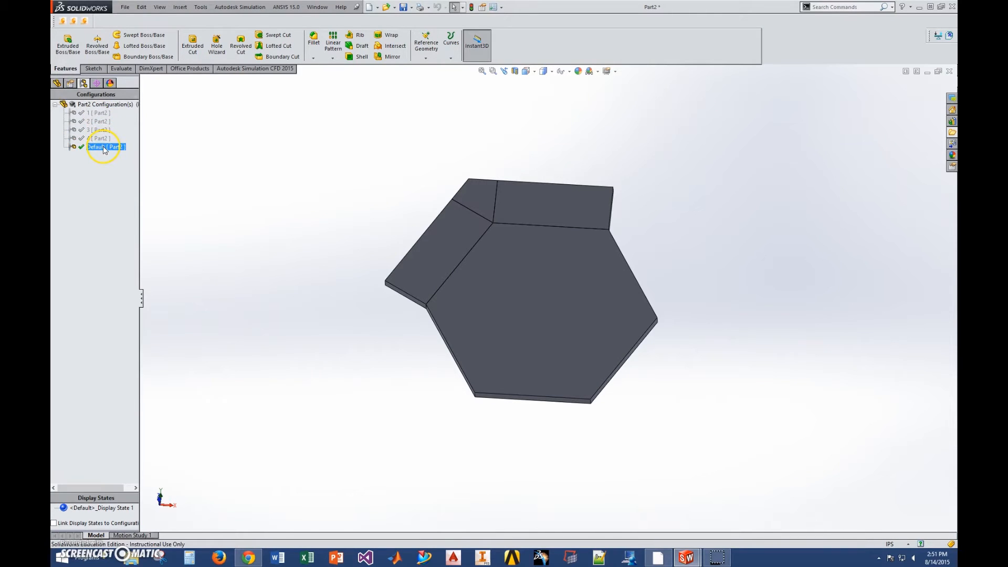
Activate configuration 1 and suppress both rectangular side panels and the corner piece, keeping only the hexagonal base
left_click(99, 114)
double_click(98, 113)
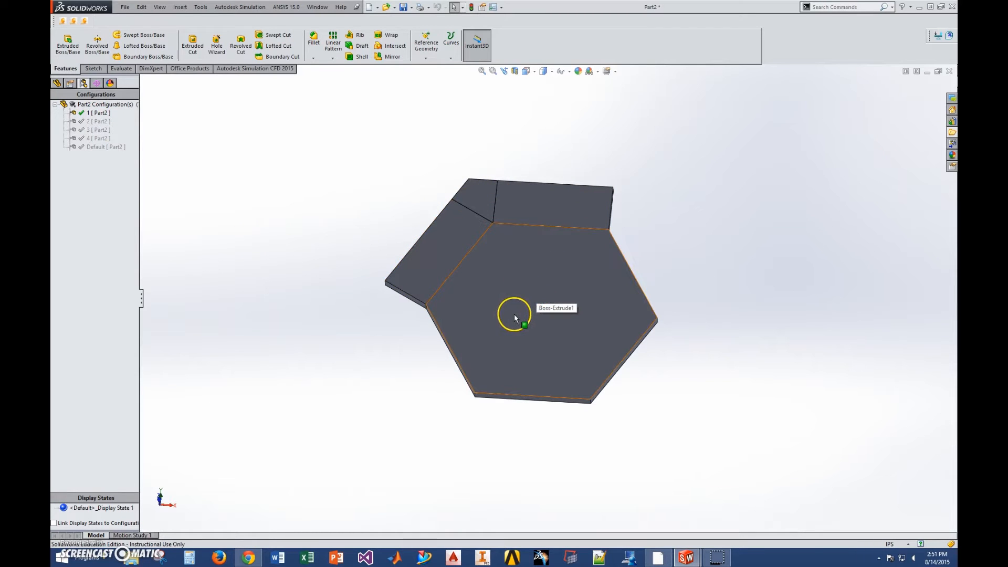
left_click(509, 282)
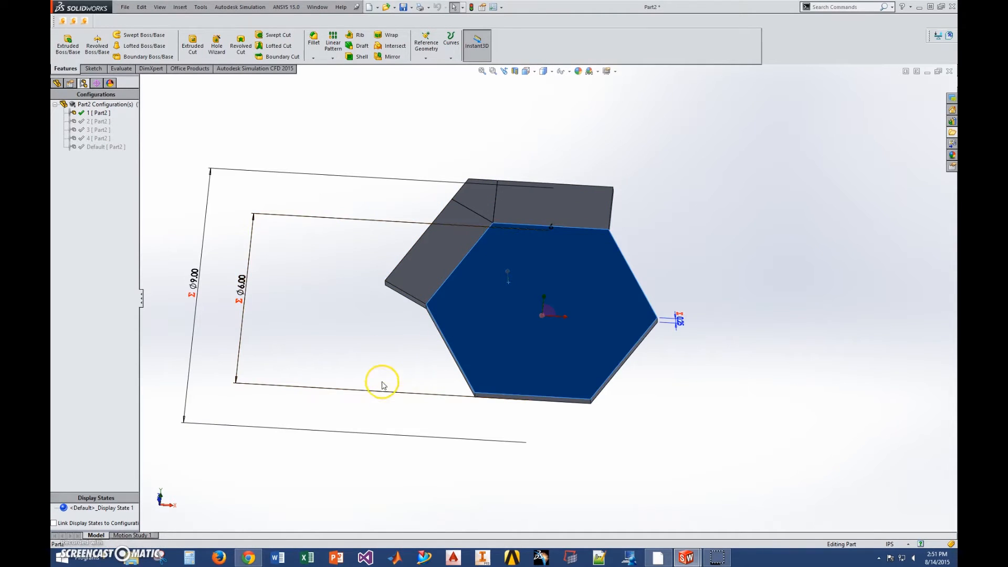
left_click(449, 258)
left_click(513, 205, "ctrl")
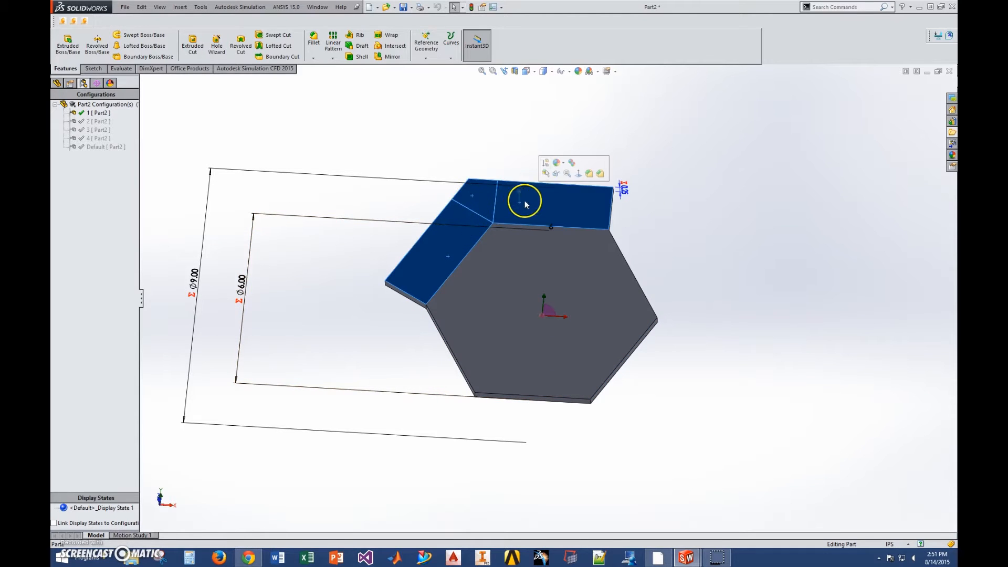
left_click(544, 162)
Activate configuration 2 and suppress the hexagonal base, corner piece and upper rectangular panel, keeping only the slanted side panel
left_click(99, 121)
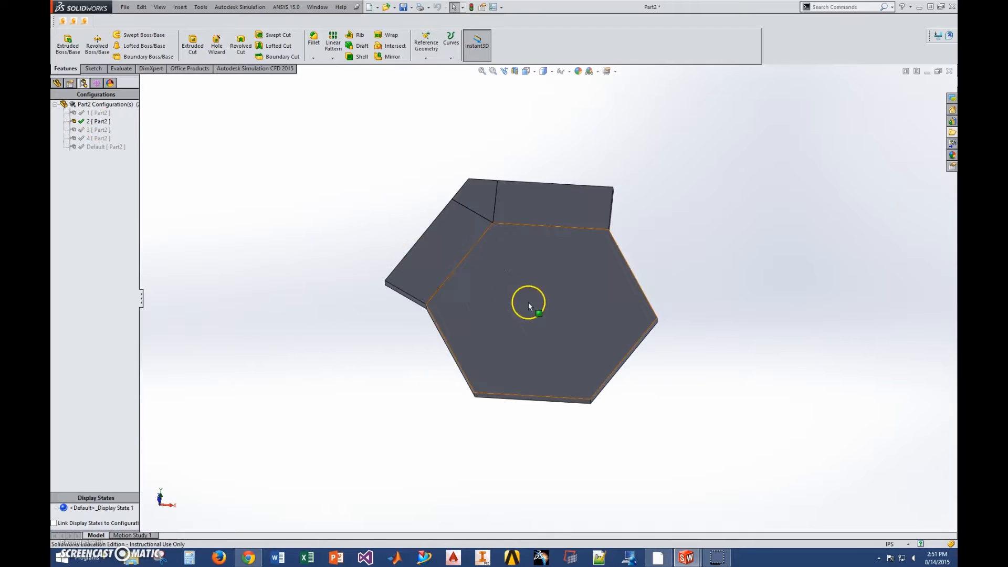
left_click(436, 254)
left_click(474, 201)
left_click(509, 276, "ctrl")
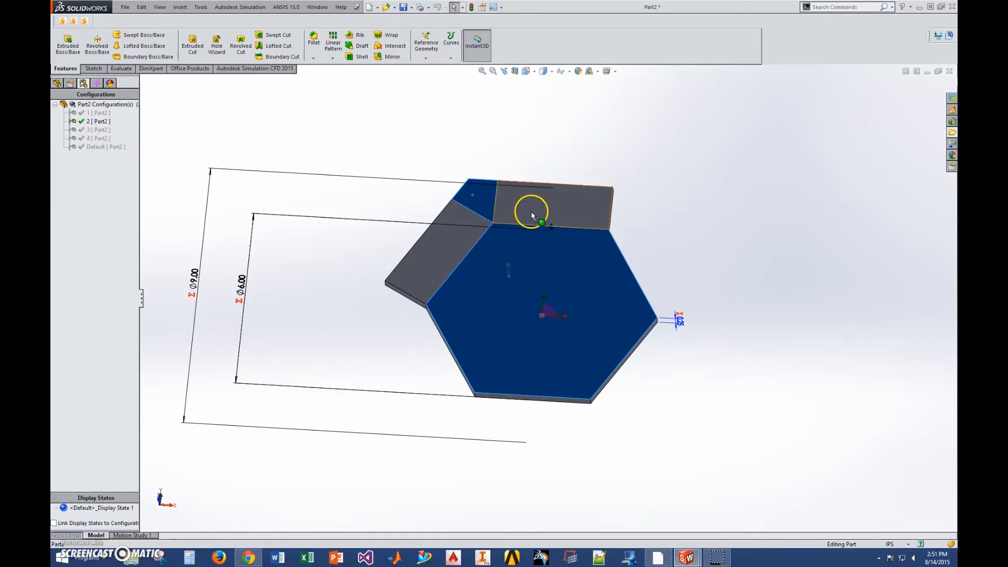
left_click(541, 204, "ctrl")
left_click(557, 173)
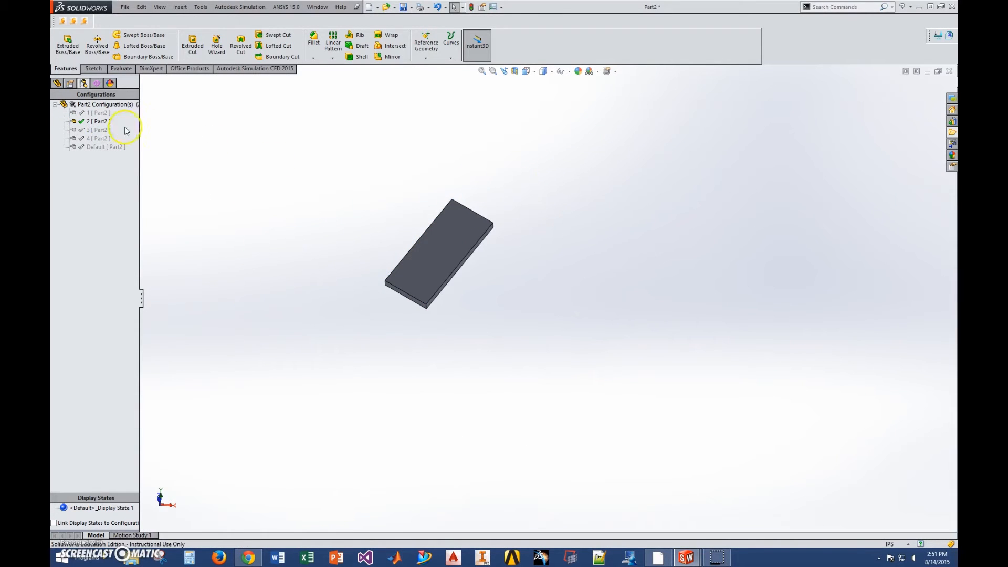
Suppress all features except the corner piece in configuration 3, and all except the upper rectangular panel in configuration 4
double_click(99, 130)
left_click(558, 173)
double_click(99, 138)
Activate the numbered configurations one after another to check which panel each contains, ending on configuration 4
double_click(100, 112)
left_click(101, 122)
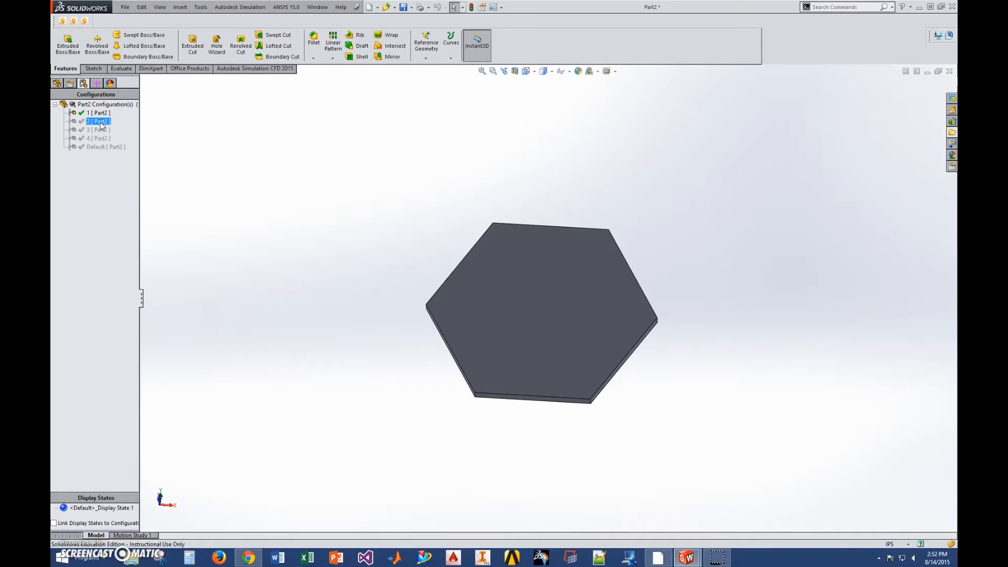
double_click(100, 122)
double_click(99, 138)
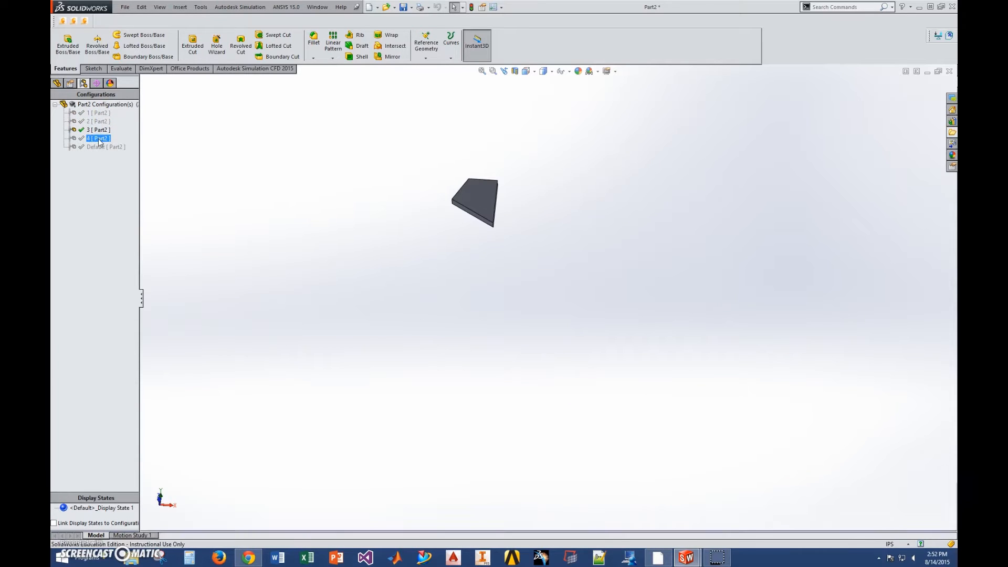
Create a new assembly and insert the panel2 part as its first component
key("ctrl+n")
double_click(238, 213)
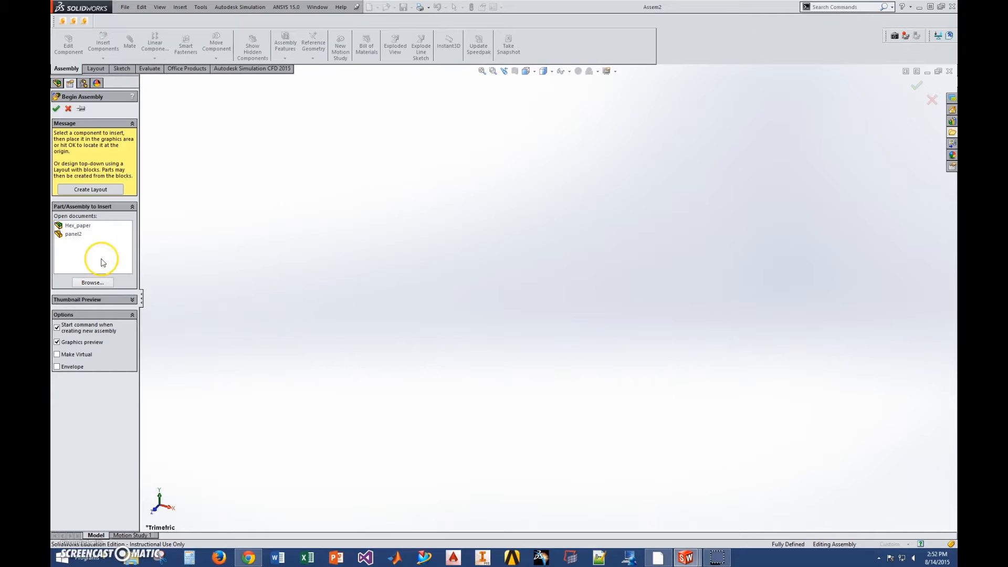
left_click(73, 233)
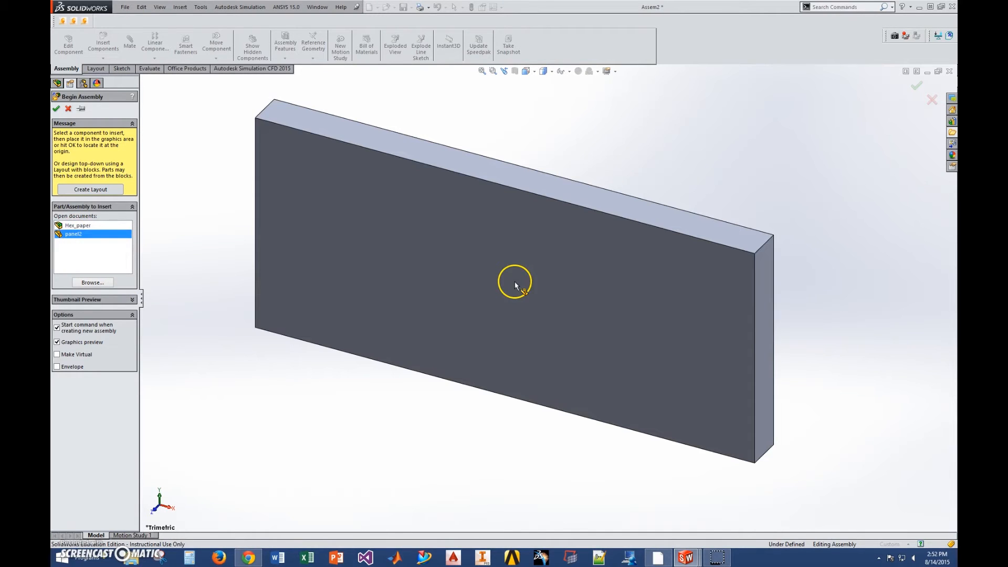
left_click(515, 281)
scroll(478, 265, "up", 3)
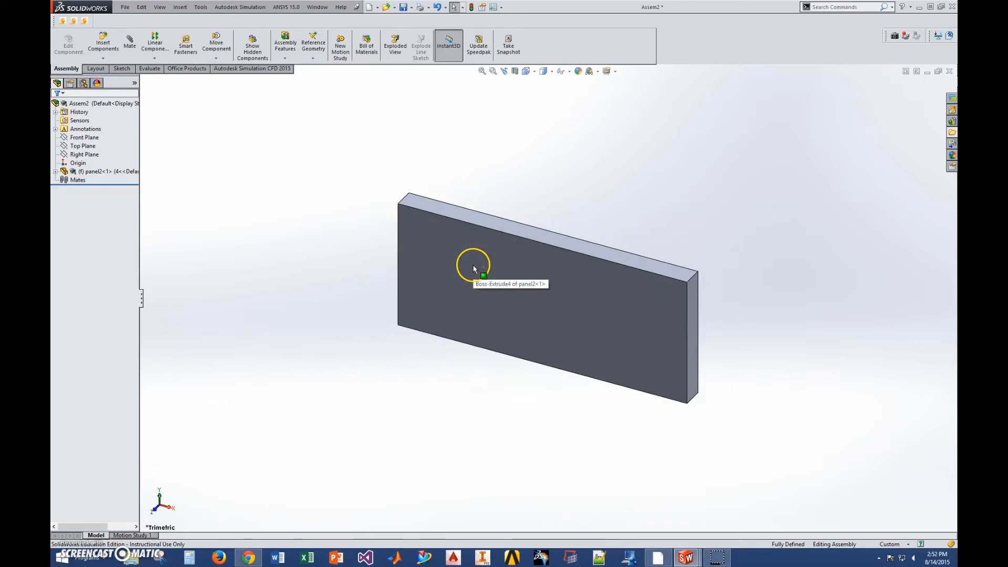
right_click(536, 307)
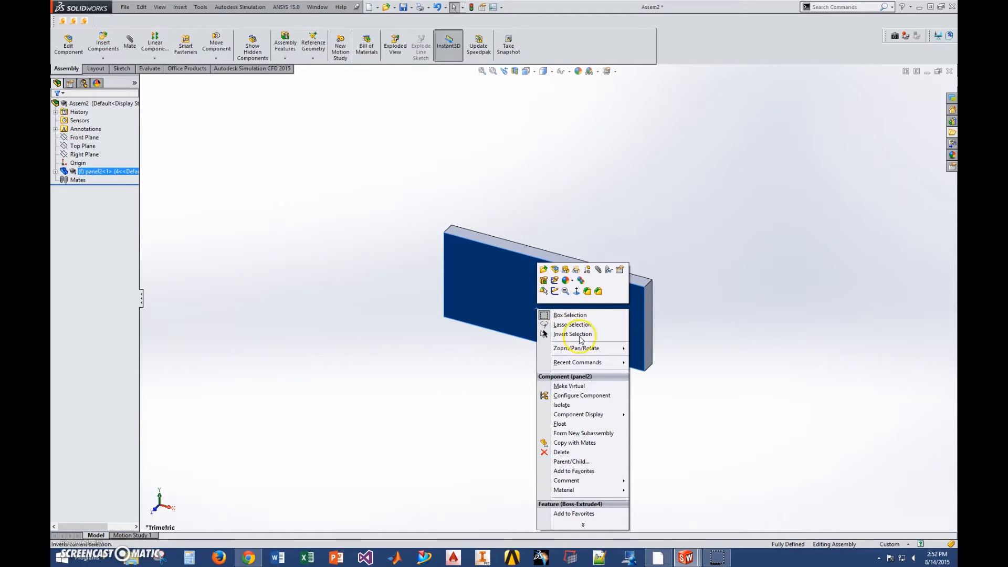
left_click(582, 395)
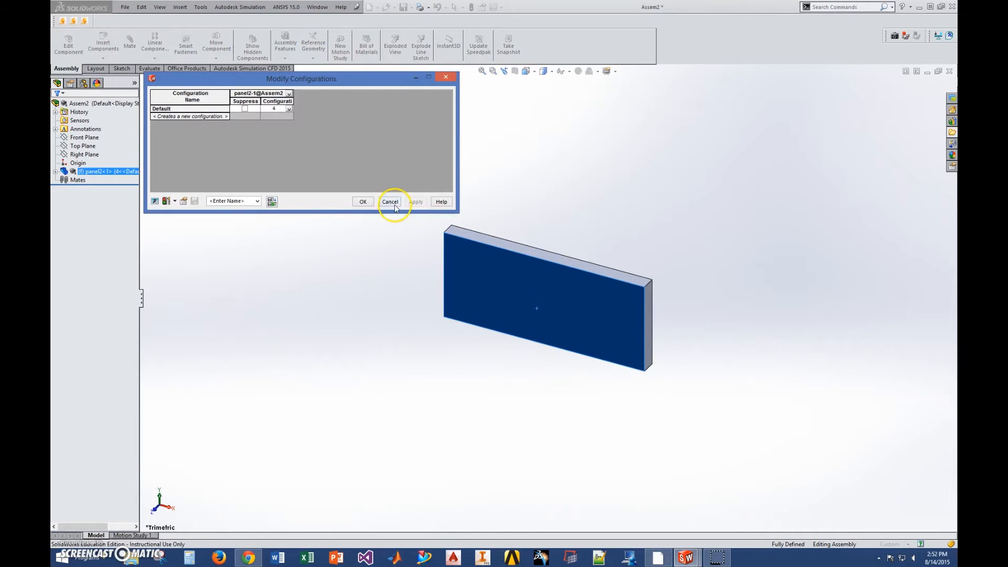
left_click(390, 202)
Configure the inserted panel2 component to use configuration 1, the hexagonal base
middle_click_drag(461, 281, 676, 285)
scroll(545, 300, "down", 3)
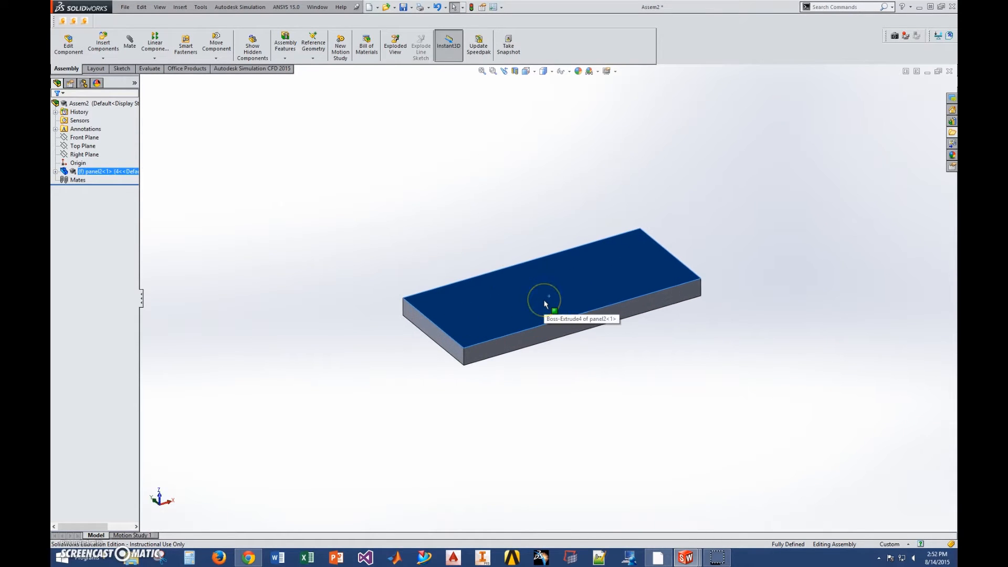
left_click(591, 281)
right_click(584, 283)
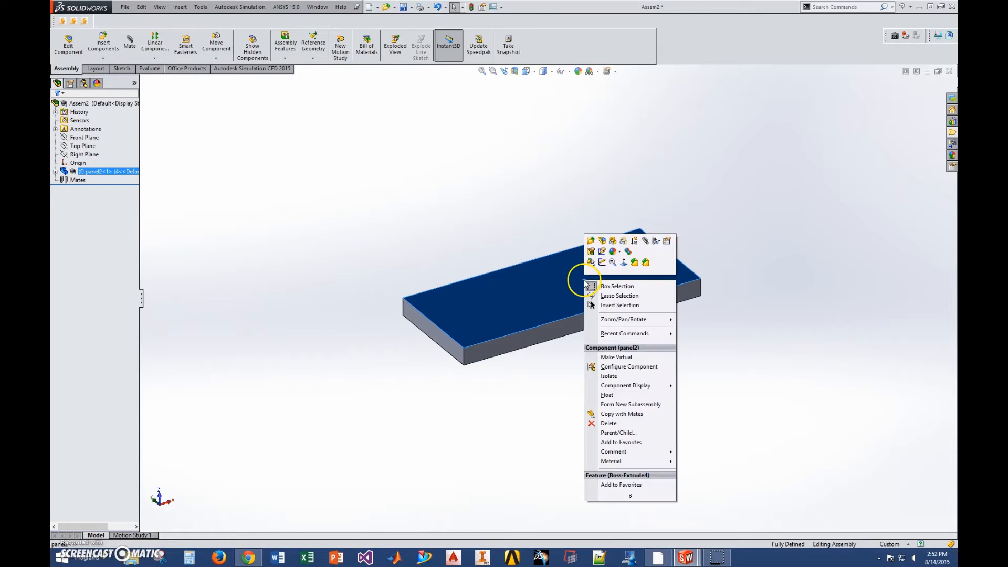
left_click(624, 366)
left_click(288, 109)
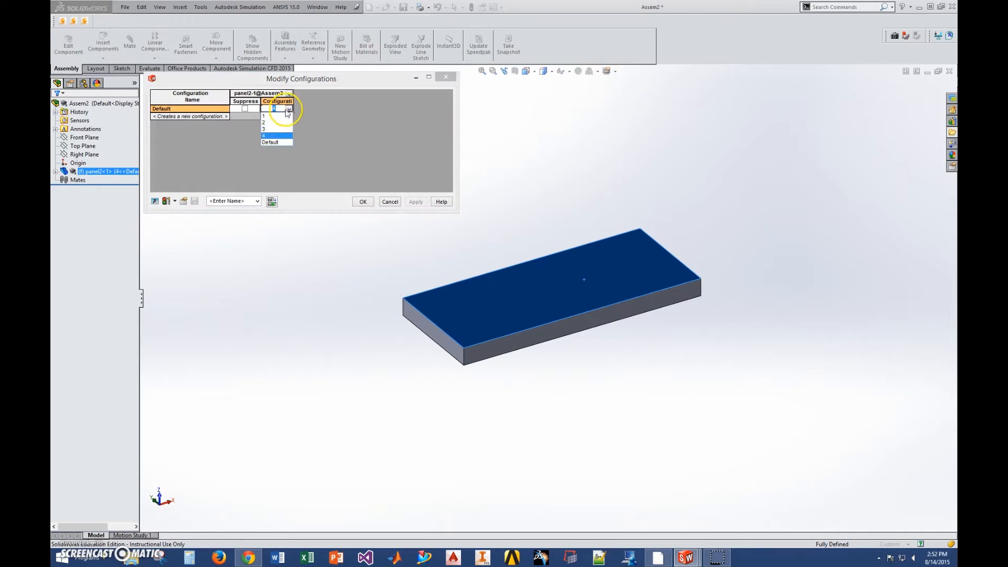
left_click(268, 116)
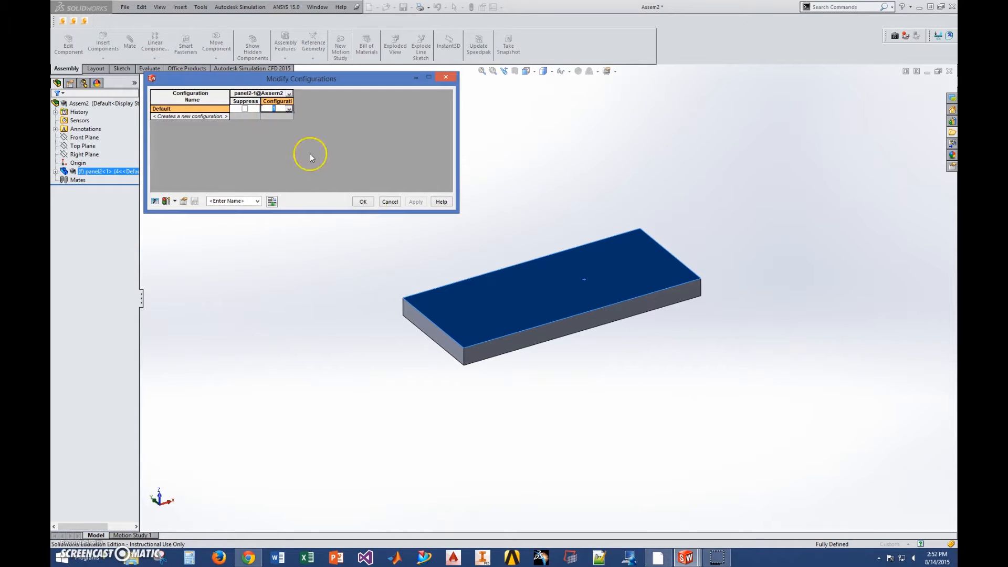
left_click(369, 204)
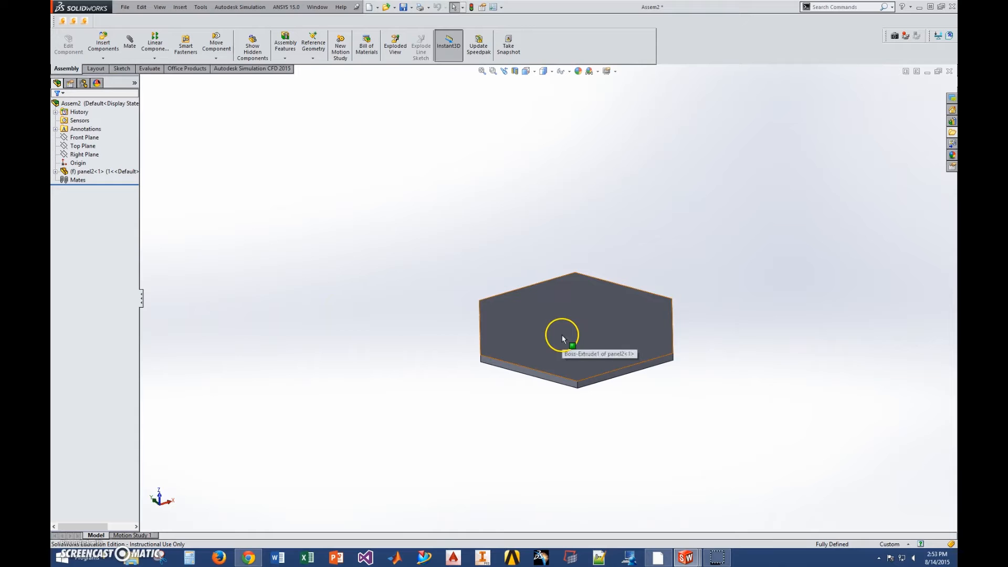
Add a copy of the panel2 component set to configuration 2, and position it beside the hexagonal base
left_click_drag(571, 293, 331, 297, "ctrl")
left_click(381, 372)
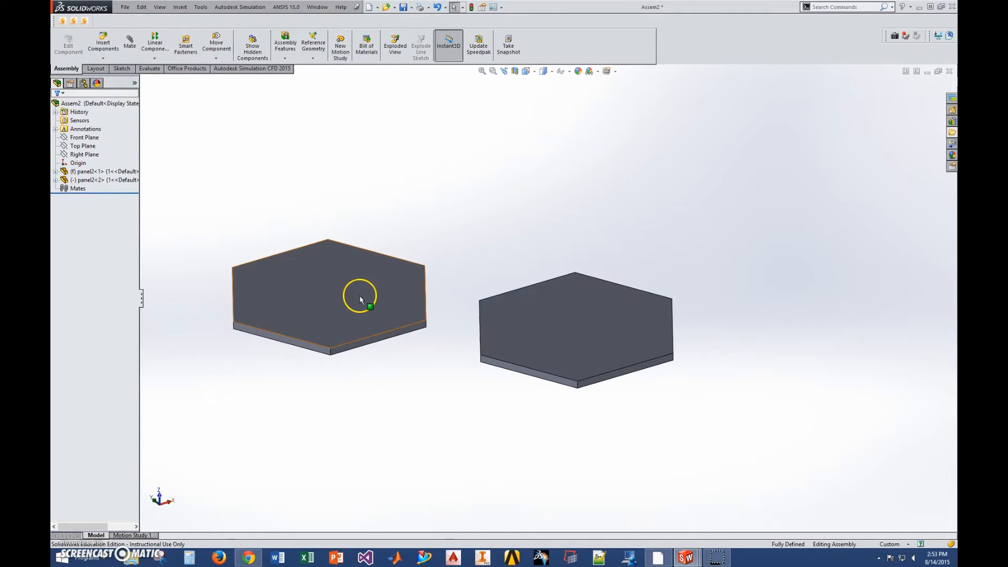
right_click(361, 294)
left_click(407, 379)
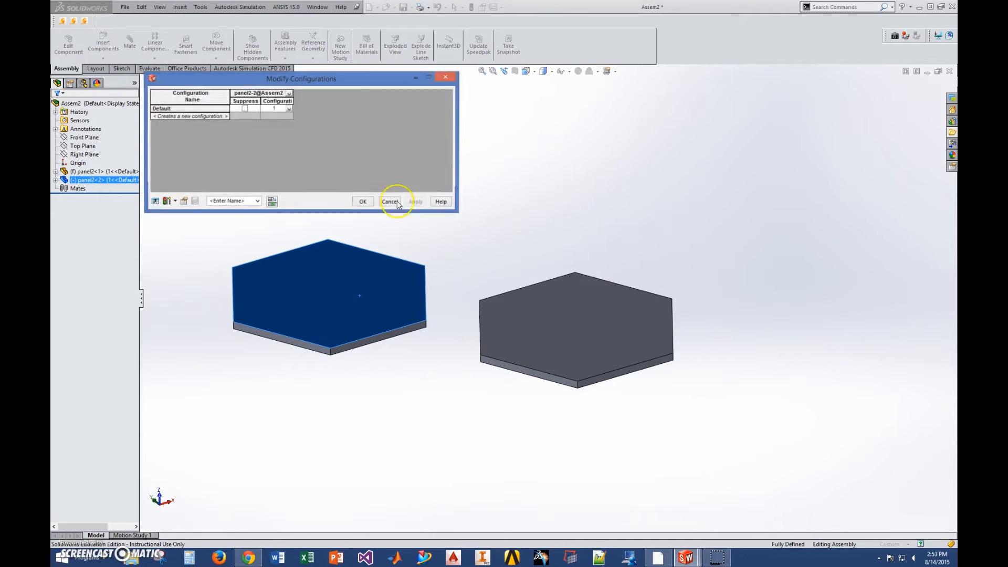
left_click(288, 109)
left_click(278, 125)
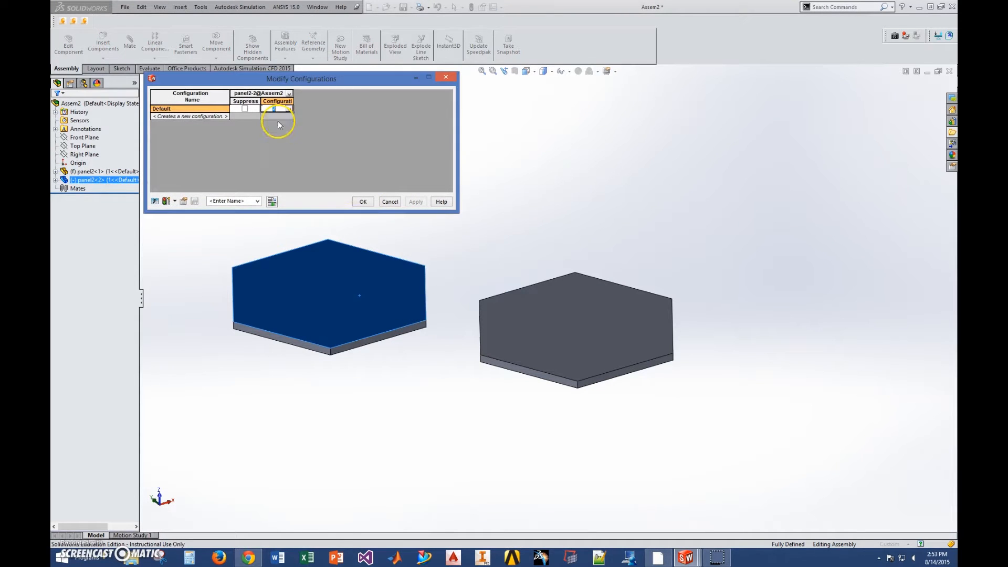
left_click(364, 202)
left_click_drag(217, 302, 450, 326)
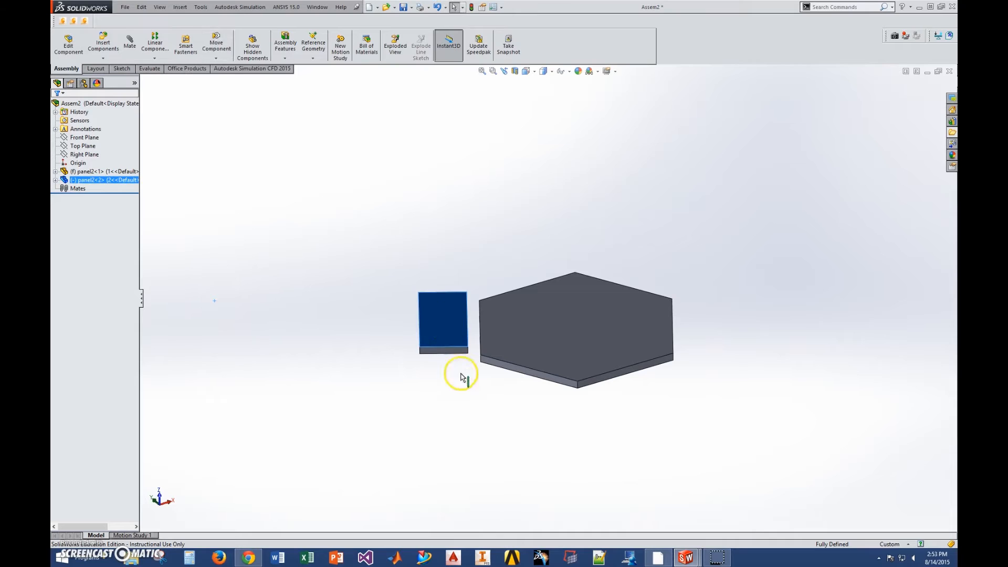
mouse_move(531, 410)
middle_mouse_down()
mouse_move(498, 387)
mouse_move(522, 414)
middle_mouse_up()
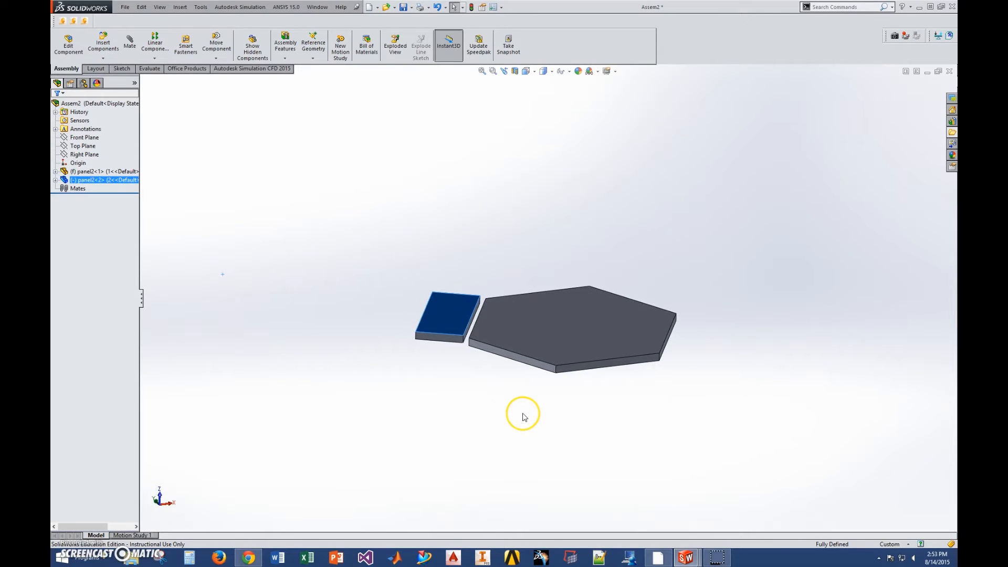
Switch to the Hex_paper assembly, fold its panels by moving one flap to review the intended motion, and return to Assem2
left_click(502, 402)
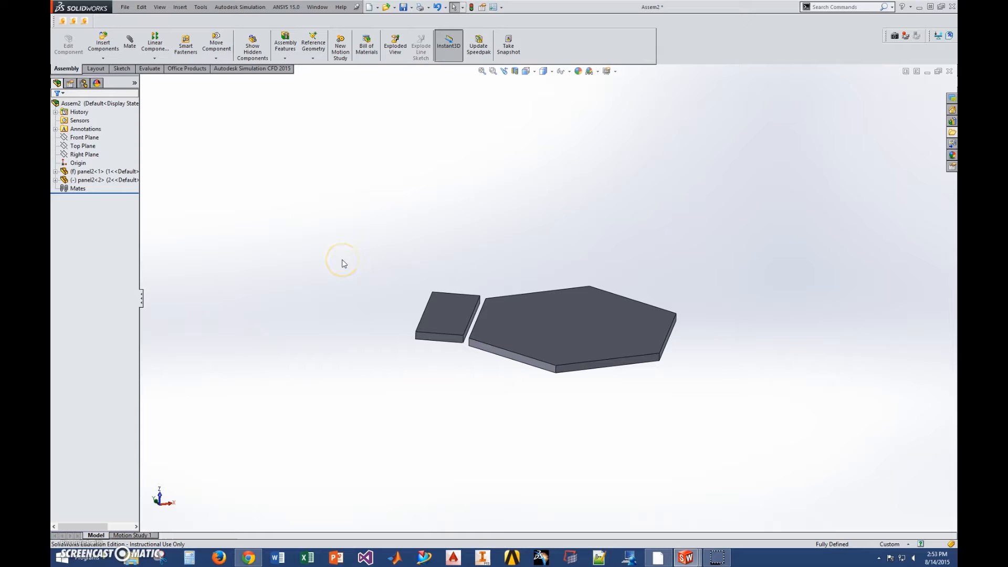
left_click(318, 8)
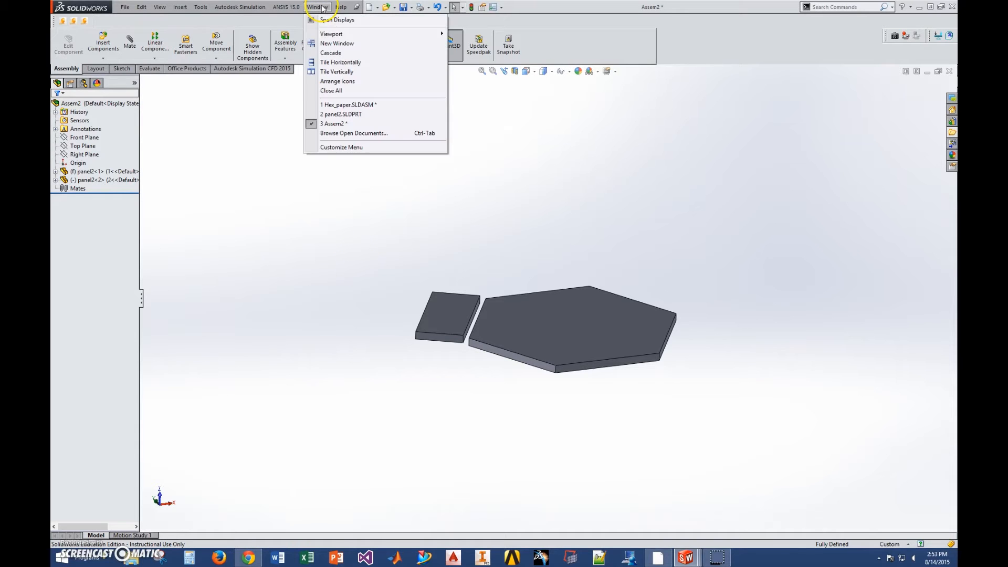
left_click(356, 105)
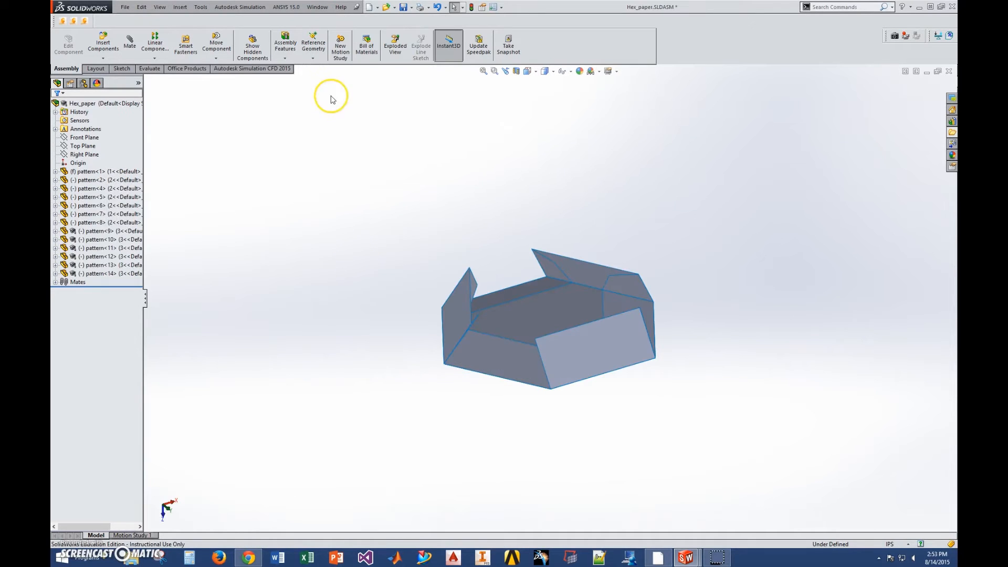
left_click(588, 274)
left_click_drag(588, 274, 580, 291)
left_click(411, 175)
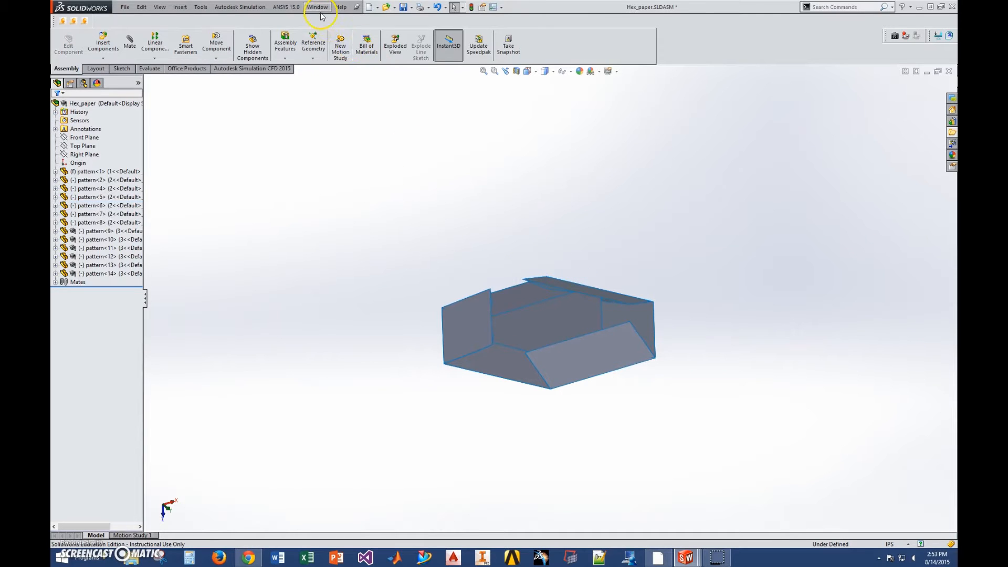
left_click(317, 7)
left_click(345, 124)
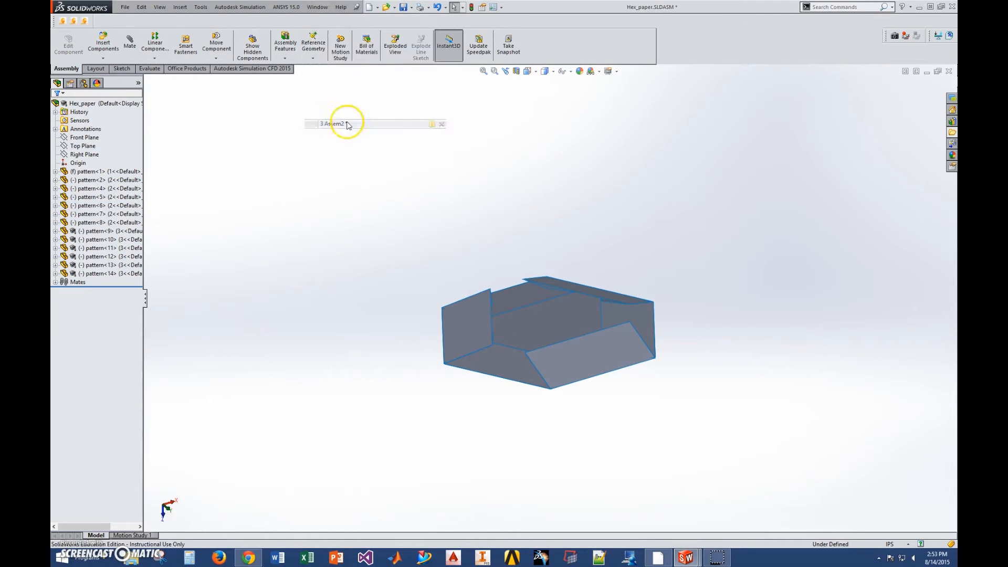
Mate a large face of the side panel coincident with the hexagonal base's top face, flipping the mate alignment
left_click(573, 336)
scroll(638, 325, "down", 3)
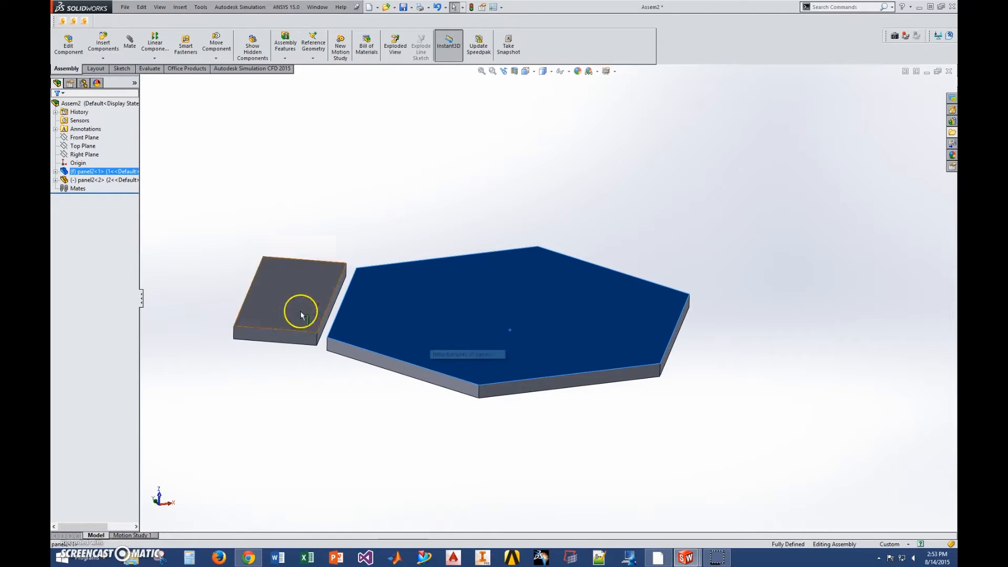
left_click(205, 239)
left_click(130, 44)
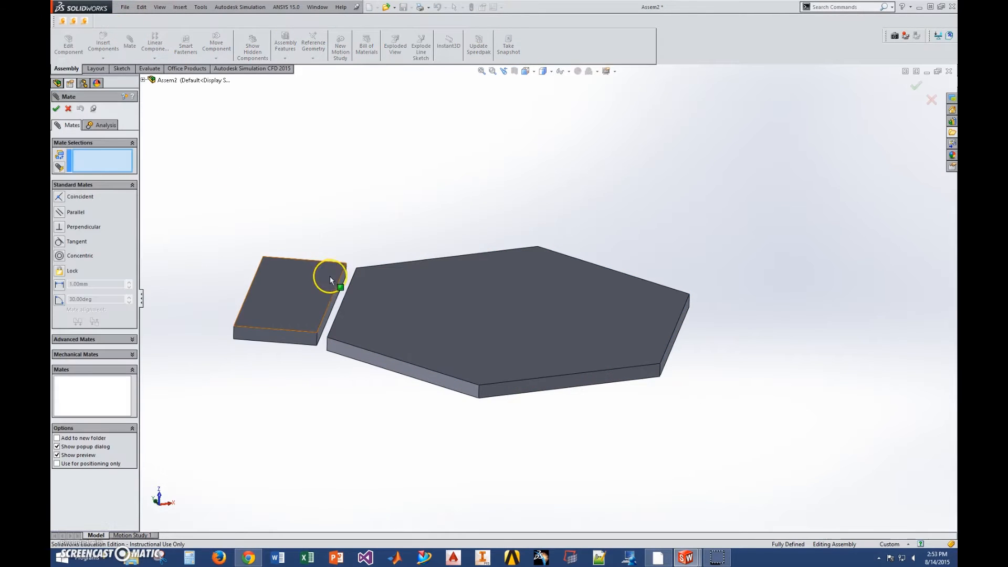
left_click(320, 302)
left_click(376, 314)
left_click(362, 328)
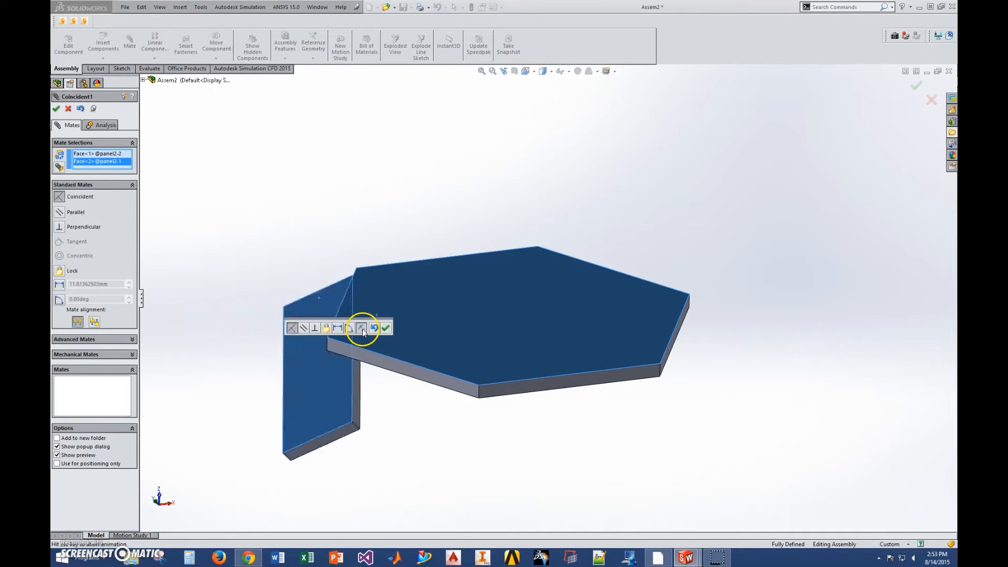
left_click(386, 328)
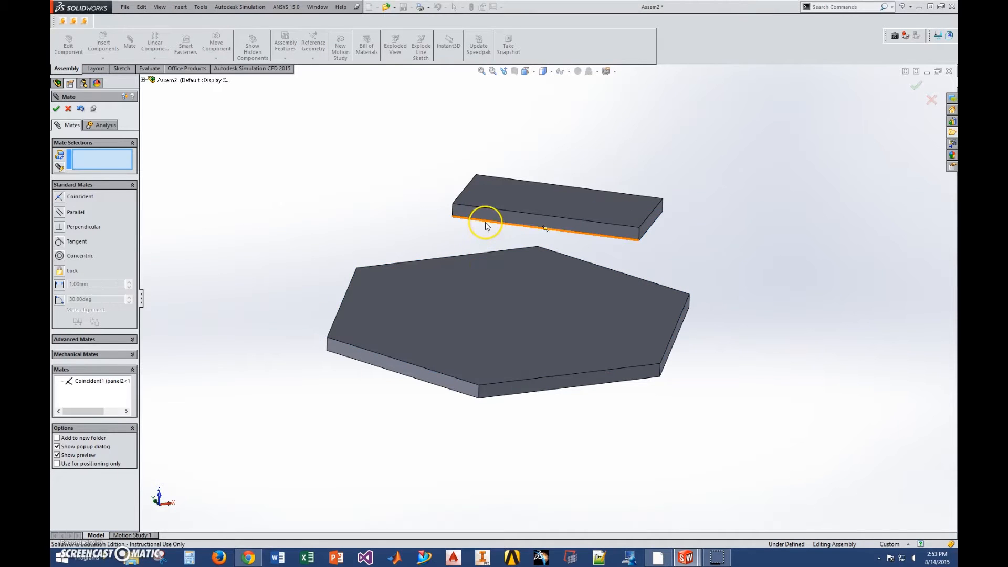
Mate a lower edge of the side panel coincident with the matching top edge of the hexagonal base
left_click(479, 219)
left_click(350, 289)
left_click(347, 275)
Slide the side panel along the base edge and mate its lower corner vertex coincident with the hexagon's top corner vertex
left_click(342, 304)
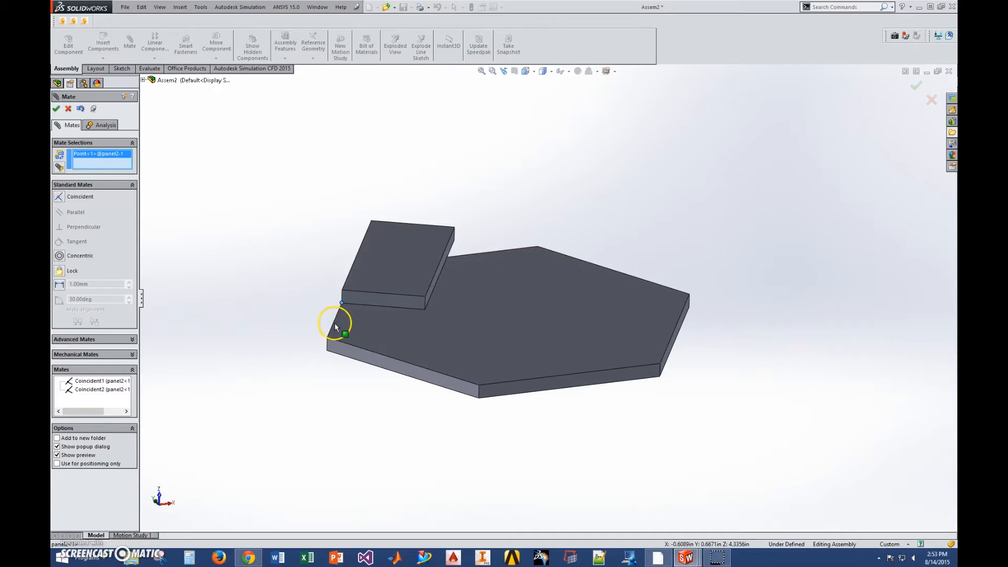
right_click(293, 305)
left_click(331, 330)
left_click_drag(365, 270, 346, 301)
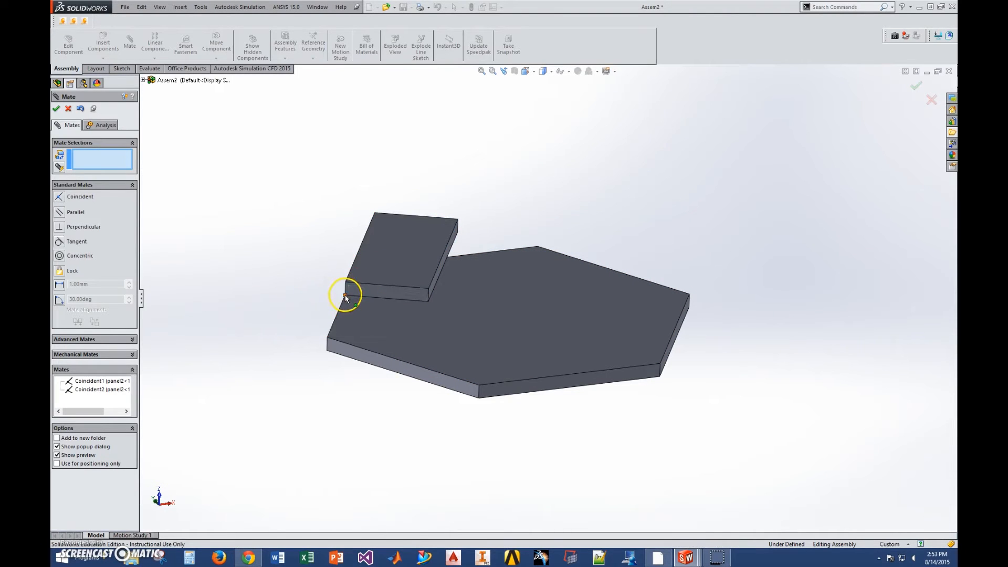
left_click(328, 337)
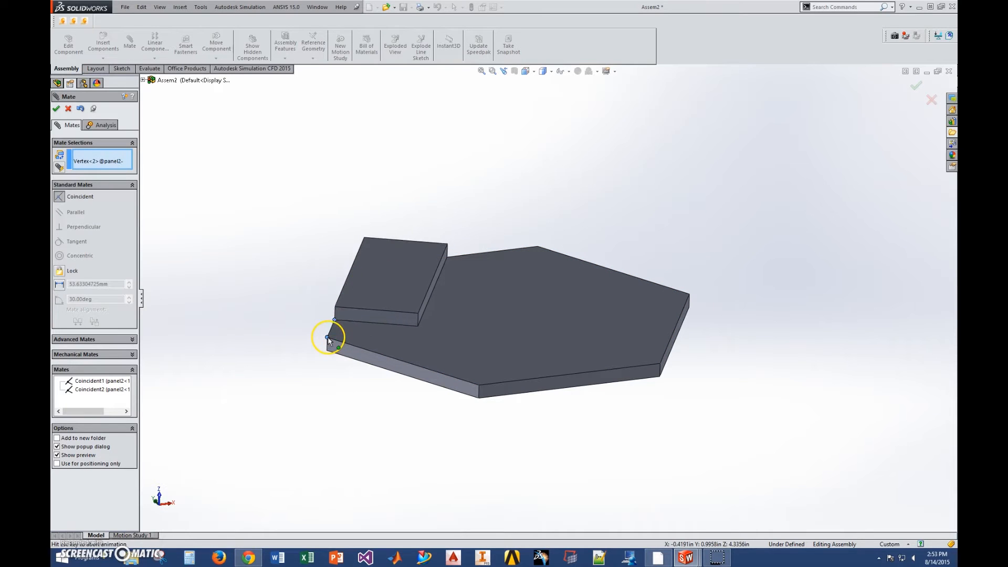
left_click(334, 320)
left_click(329, 353)
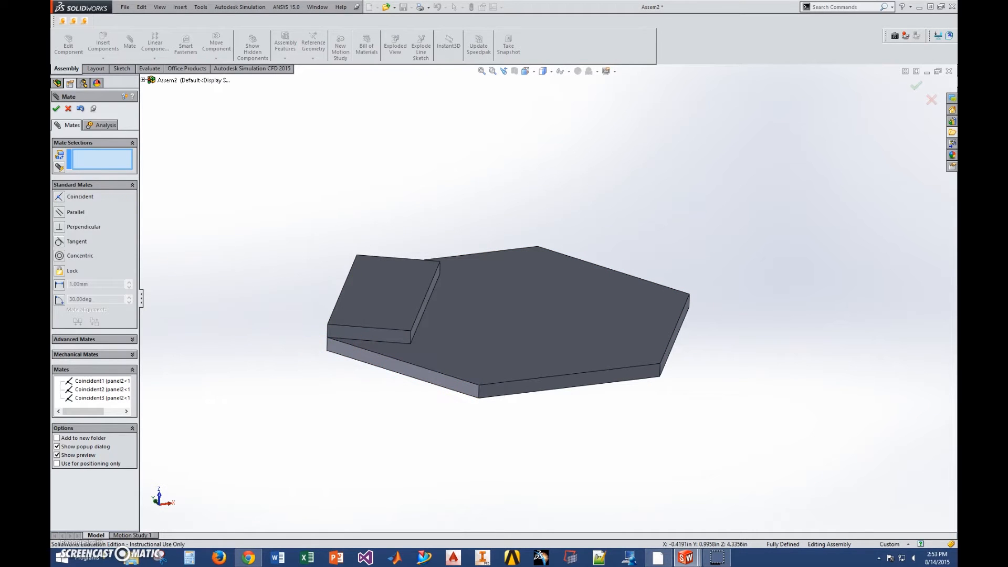
left_click(56, 109)
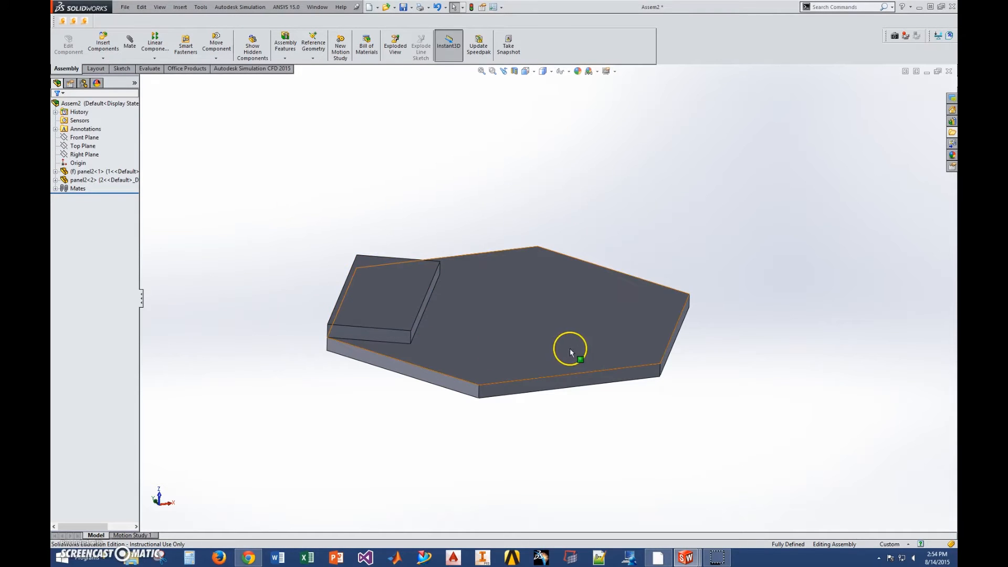
scroll(565, 351, "down", 3)
scroll(237, 219, "up", 2)
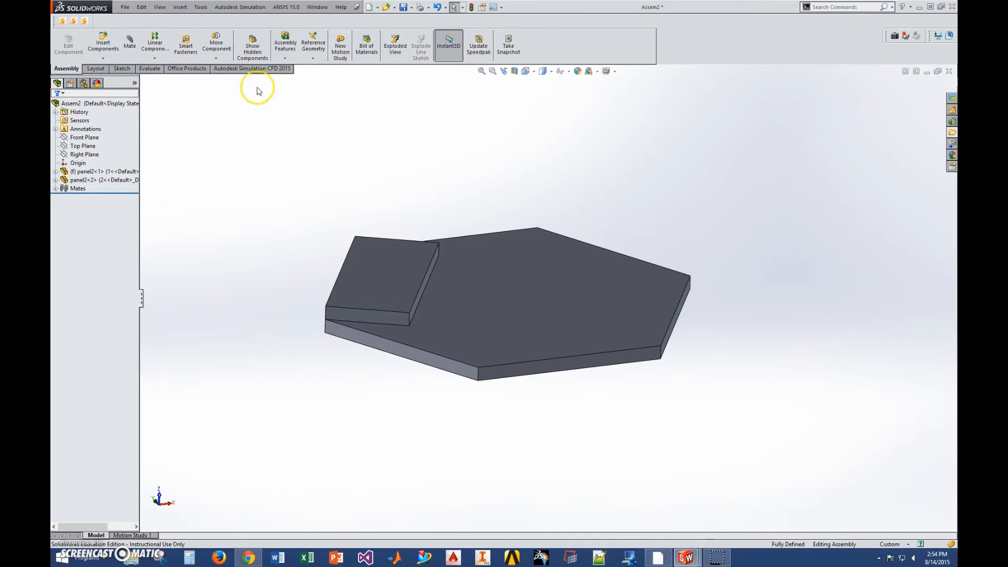
left_click(313, 46)
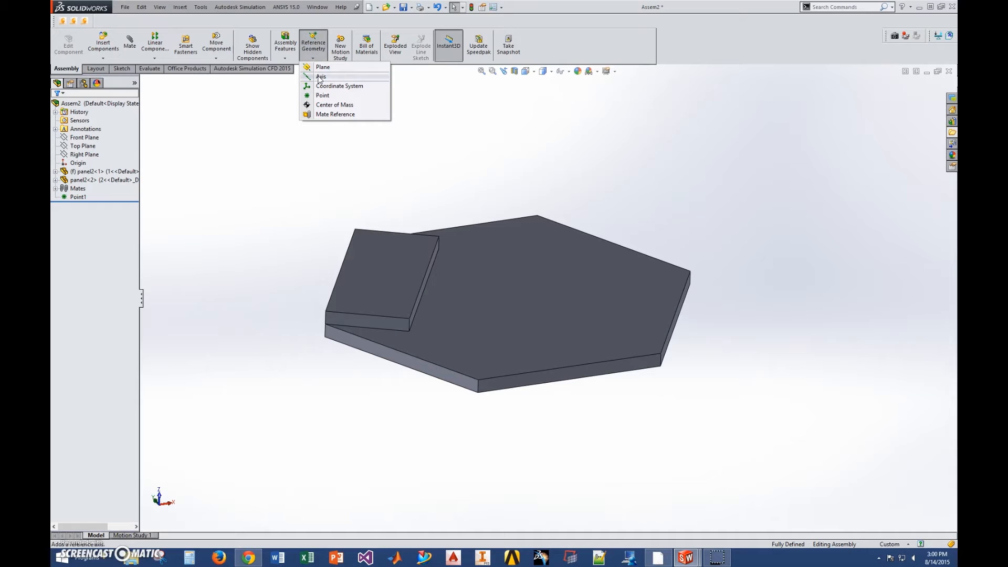
left_click(320, 77)
left_click(67, 109)
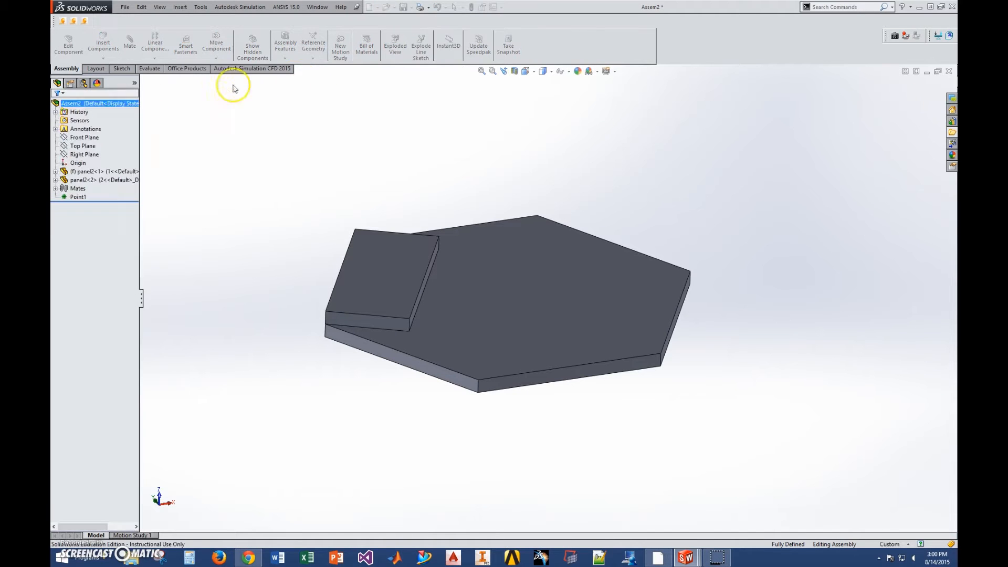
Create a reference plane through two opposite vertical corner edges of the hexagonal base
left_click(314, 46)
left_click(333, 87)
scroll(612, 345, "down", 3)
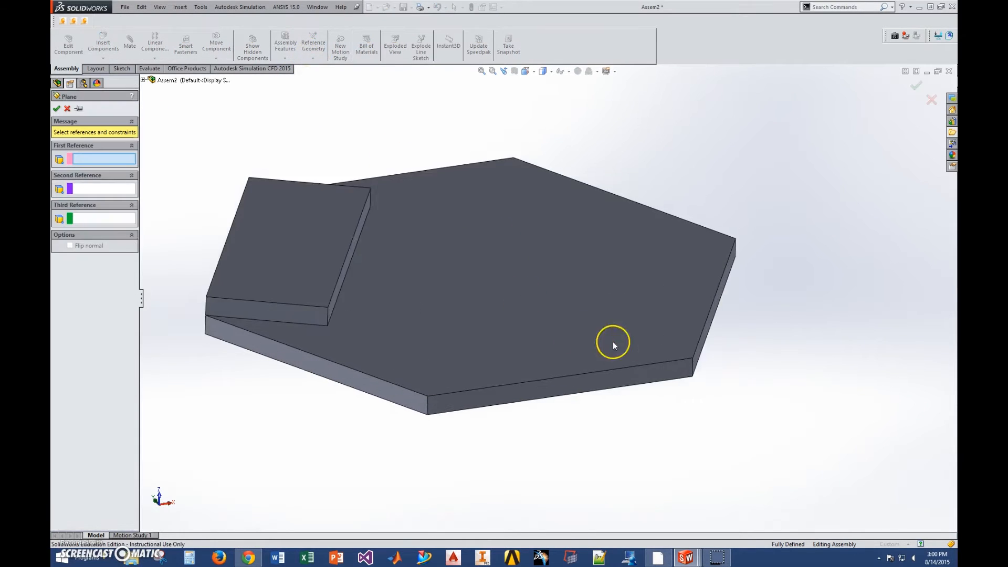
left_click(707, 365)
scroll(428, 337, "up", 4)
middle_click_drag(428, 338, 396, 279)
scroll(356, 226, "down", 3)
left_click(347, 231)
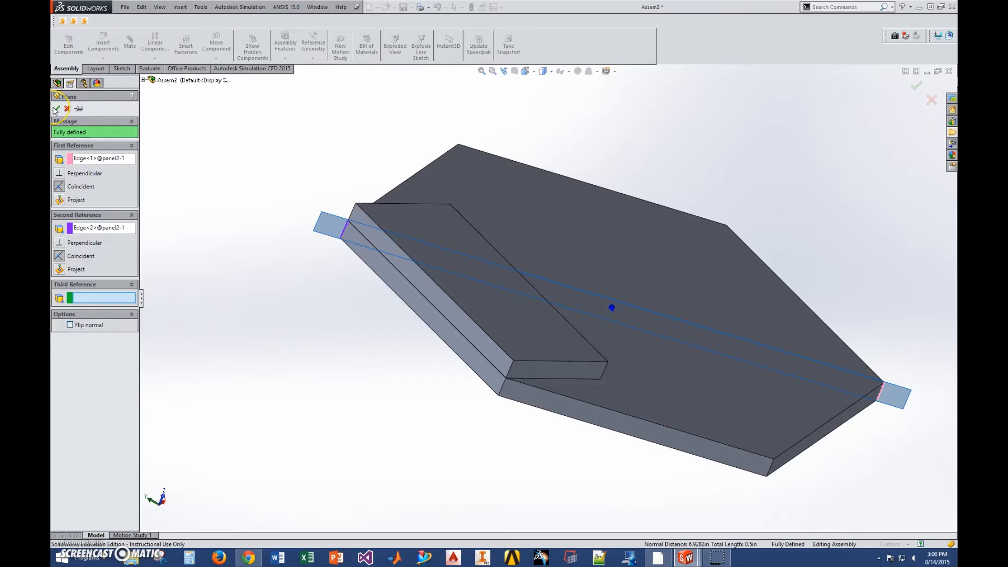
left_click(56, 108)
Create a second reference plane through another pair of opposite vertical corner edges of the hexagonal base
middle_click_drag(777, 479, 880, 236)
left_click(313, 56)
left_click(262, 217)
middle_click_drag(262, 217, 415, 231)
scroll(569, 296, "up", 4)
Create a reference axis through the hexagon's centre from the intersection of the two reference planes
left_click(314, 57)
left_click(321, 79)
left_click(144, 81)
left_click(179, 184)
left_click(55, 108)
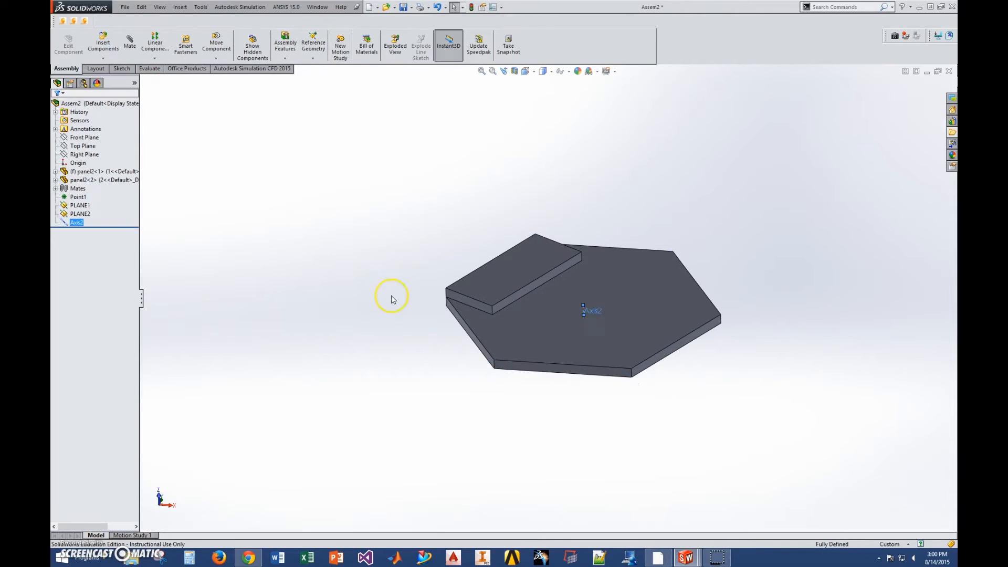
Circular-pattern the side panel around the central axis with 3 equally spaced instances
scroll(421, 247, "down", 2)
left_click(497, 218)
left_click(155, 58)
left_click(181, 79)
left_click(175, 200)
left_click(128, 167)
left_click(55, 109)
Add another copy of the panel2 side panel component and set it to configuration 3, the corner panel
scroll(310, 252, "up", 1)
left_click_drag(496, 257, 413, 286, "ctrl")
right_click(357, 220)
left_click(402, 307)
left_click(288, 109)
left_click(285, 137)
left_click(363, 202)
Place the corner panel on one end of the side panel with three coincident mates
left_click(129, 43)
scroll(408, 307, "down", 3)
left_click(409, 310)
left_click(403, 295)
left_click(435, 301)
middle_click_drag(428, 399, 386, 328)
left_click(377, 288)
left_click(376, 298)
left_click(289, 239)
left_click(56, 109)
Copy the corner panel and position the copy at the side panel's other end with coincident mates
middle_click_drag(337, 252, 421, 322)
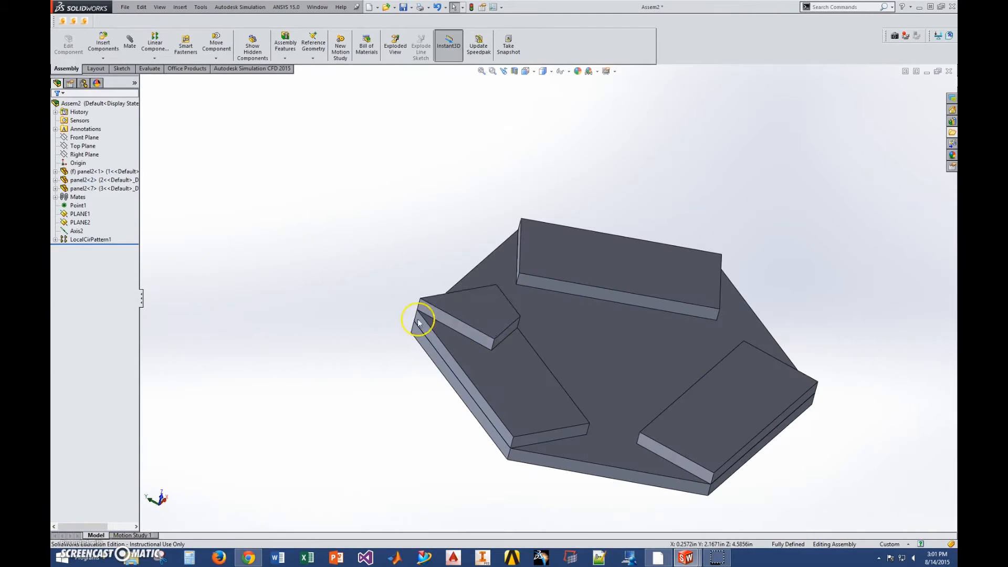
left_click_drag(455, 318, 339, 277, "ctrl")
left_click(129, 43)
left_click(338, 291)
left_click(552, 441)
left_click(649, 446)
left_click(516, 436)
left_click(588, 429)
scroll(462, 399, "up", 2)
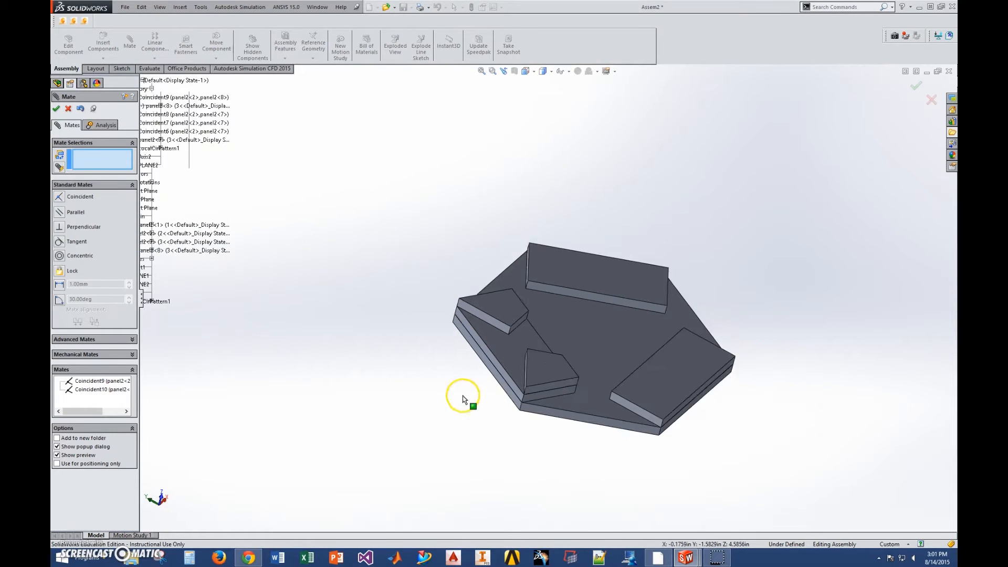
middle_click_drag(462, 398, 514, 370)
left_click(56, 109)
left_click(536, 356)
left_click(517, 312, "ctrl")
left_click(154, 58)
left_click(173, 79)
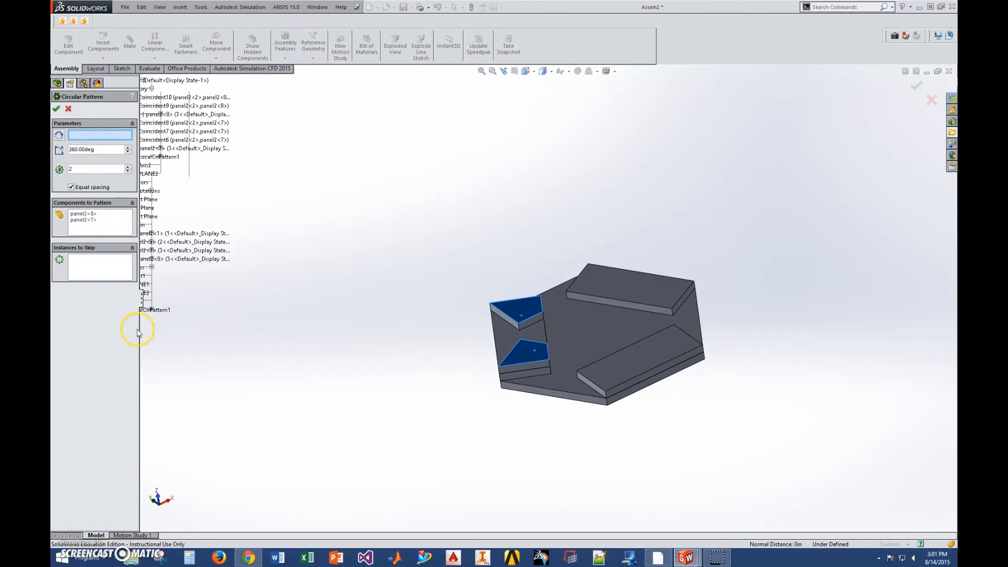
left_click(69, 109)
left_click(527, 355)
left_click(520, 313, "ctrl")
left_click(154, 59)
left_click(174, 79)
left_click(69, 109)
Circular-pattern both corner panels around the central axis with 3 equally spaced instances
left_click(83, 240)
left_click(155, 59)
left_click(174, 79)
left_click(527, 355)
left_click(519, 313)
left_click(128, 167)
left_click(56, 109)
Copy the panel2 side panel component once more and set the copy to configuration 4
middle_click_drag(483, 310, 508, 340)
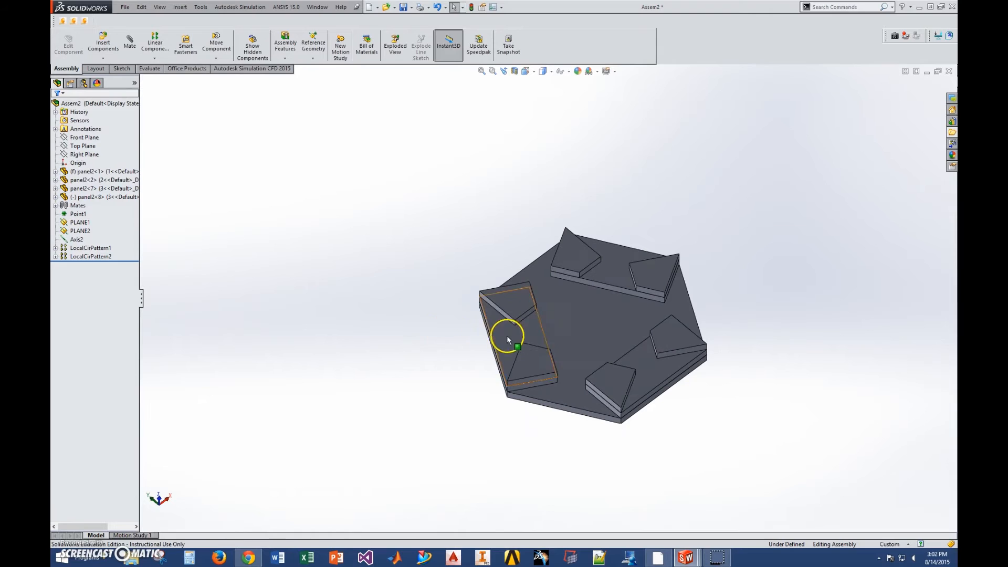
left_click_drag(507, 340, 402, 292, "ctrl")
right_click(403, 292)
left_click(439, 362)
left_click(290, 109)
left_click(281, 136)
left_click(362, 202)
Stack the configuration 4 panel on top of the corner panels over one side panel using coincident mates
scroll(520, 264, "up", 2)
scroll(704, 299, "down", 2)
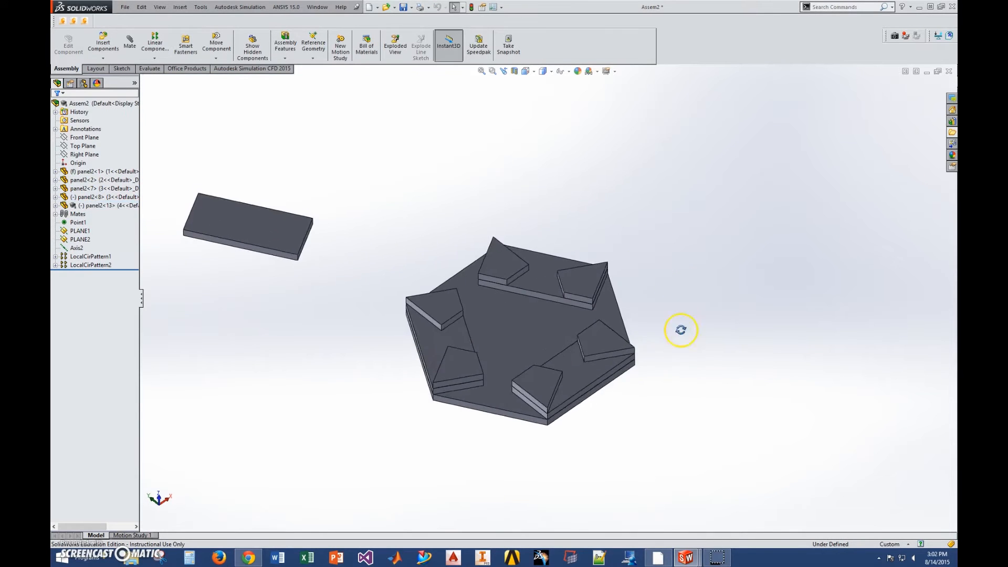
left_click(130, 42)
left_click(307, 240)
left_click(557, 374)
left_click(658, 395)
left_click(435, 367)
left_click(56, 109)
left_click(56, 109)
Circular-pattern the configuration 4 panel around the central axis with 3 equally spaced instances
left_click(84, 206)
left_click(154, 58)
left_click(173, 79)
left_click(143, 80)
left_click(99, 135)
left_click(173, 225)
left_click(128, 166)
left_click(56, 109)
Examine the stacked panel layers in Assem2 and compare them with the folded Hex_paper assembly
scroll(441, 357, "down", 3)
middle_click_drag(715, 453, 751, 322)
scroll(752, 322, "down", 3)
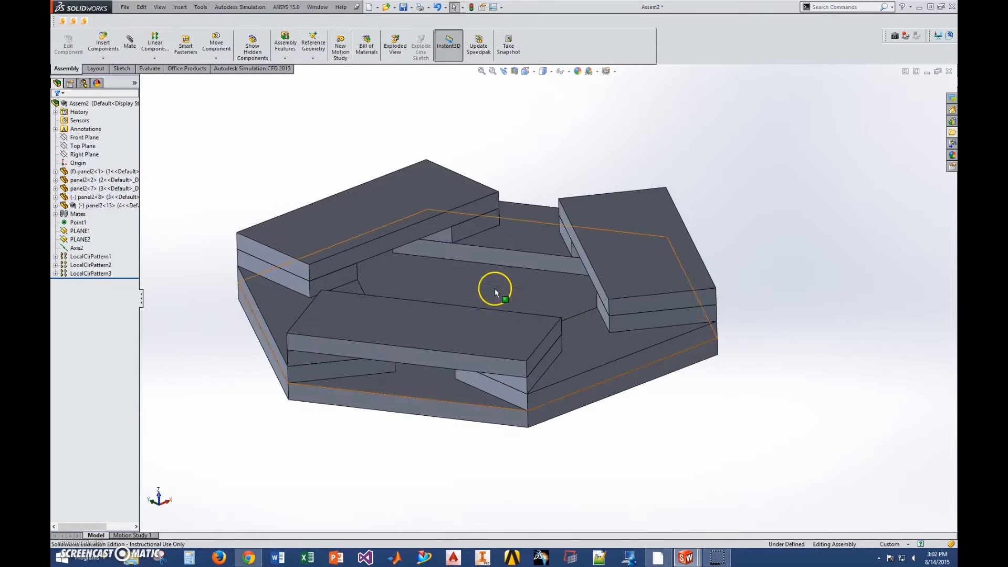
scroll(444, 297, "down", 2)
left_click(317, 7)
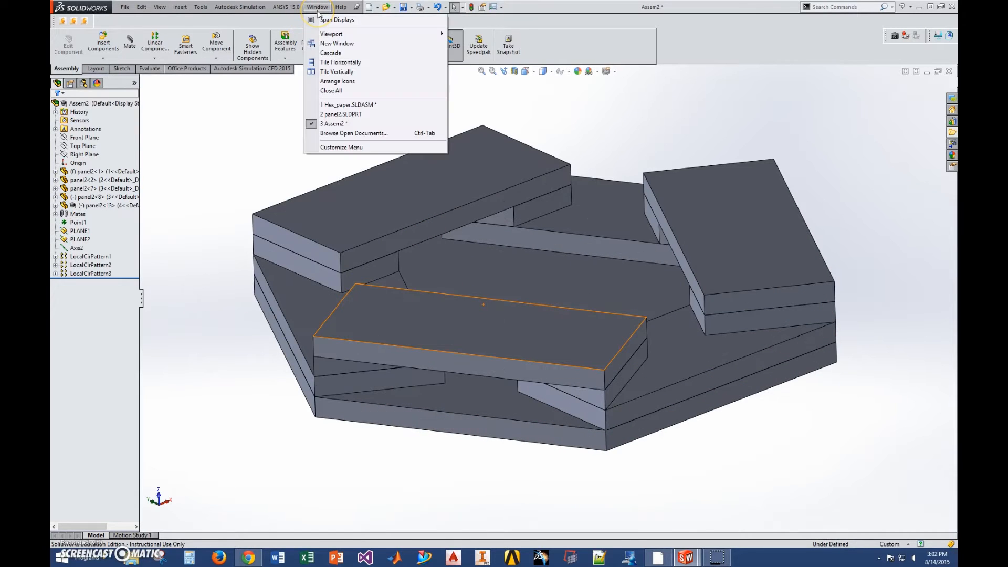
left_click(371, 104)
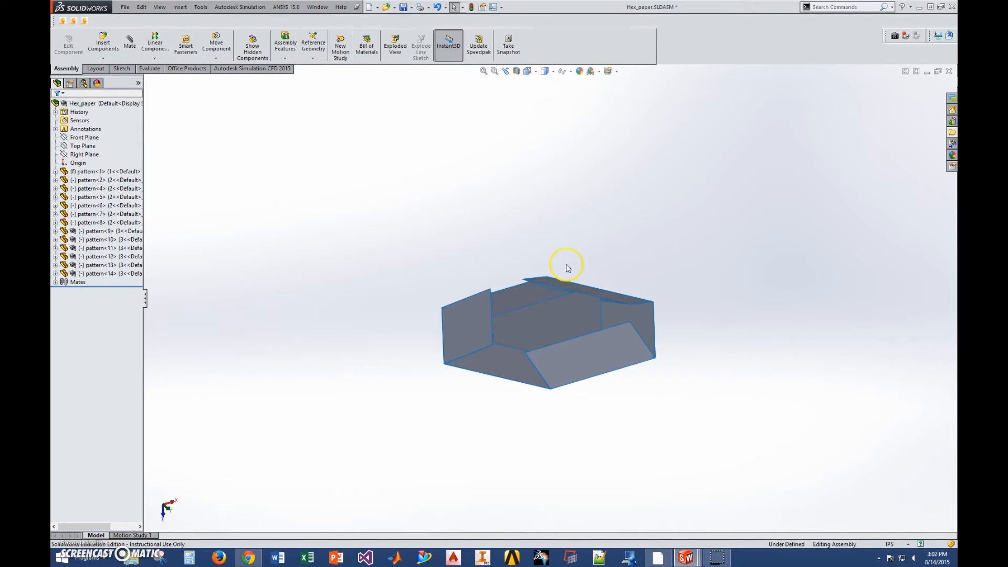
mouse_move(640, 409)
middle_mouse_down()
mouse_move(644, 381)
mouse_move(676, 391)
mouse_move(660, 414)
mouse_move(652, 390)
mouse_move(653, 433)
mouse_move(653, 418)
middle_mouse_up()
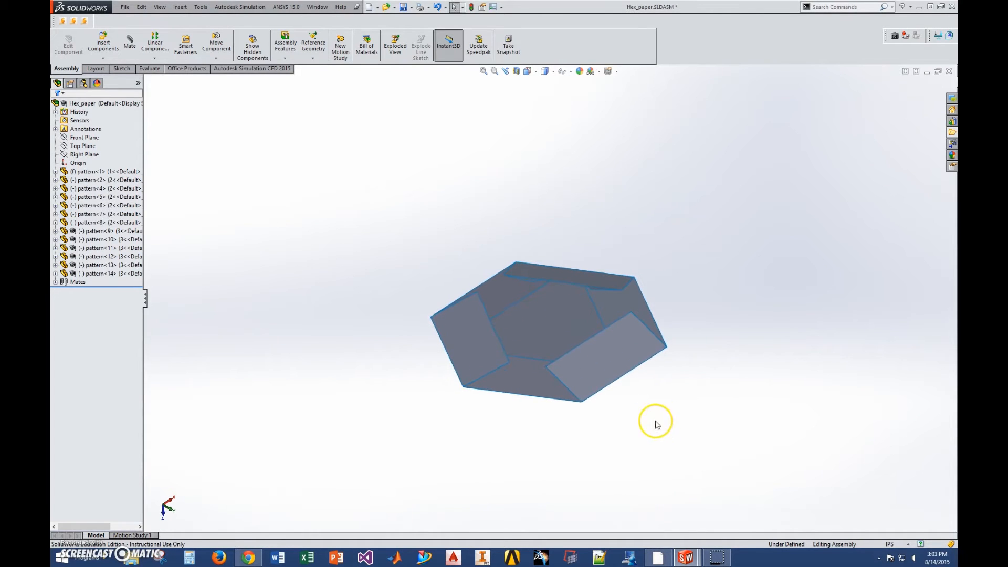
scroll(625, 307, "down", 2)
middle_click_drag(720, 320, 725, 305)
key("ctrl+Tab")
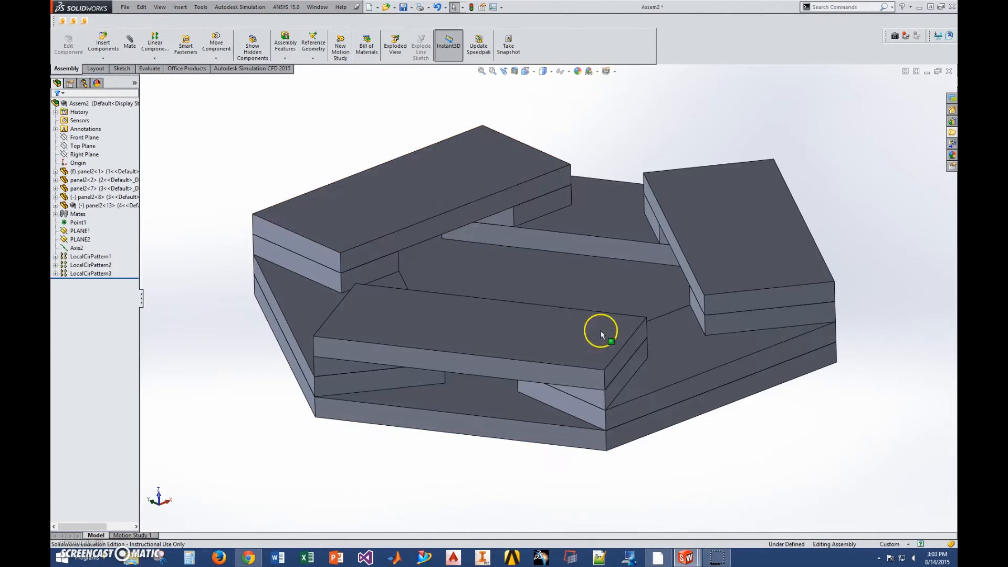
mouse_move(651, 413)
middle_mouse_down()
mouse_move(648, 423)
mouse_move(652, 415)
middle_mouse_up()
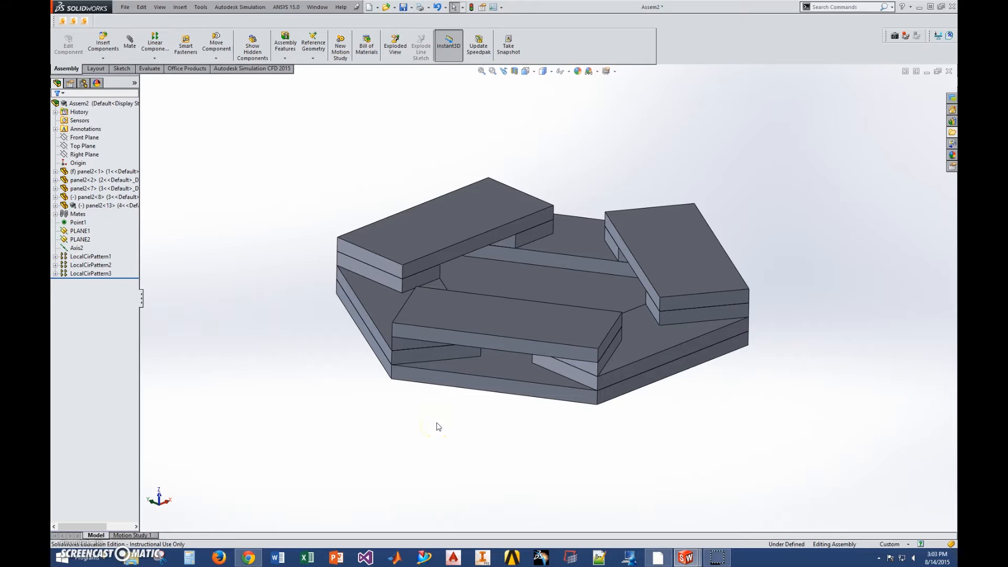
Switch to the Hex_paper assembly, fold its panels flat by moving one flap, and view the flattened shape from the side
left_click(322, 9)
left_click(344, 100)
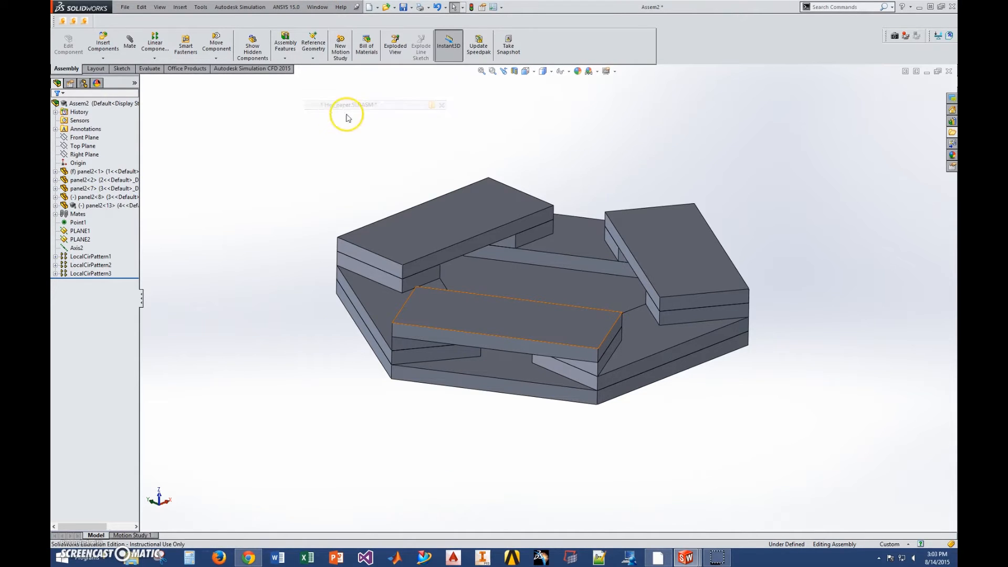
left_click_drag(620, 302, 601, 325)
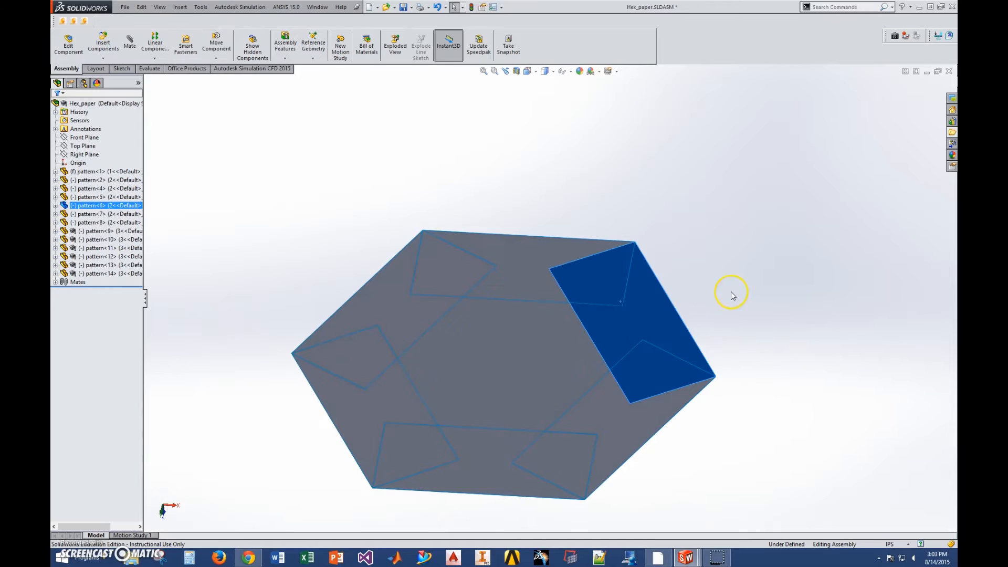
left_click(716, 305)
key("z")
middle_click_drag(541, 472, 477, 364)
key("f")
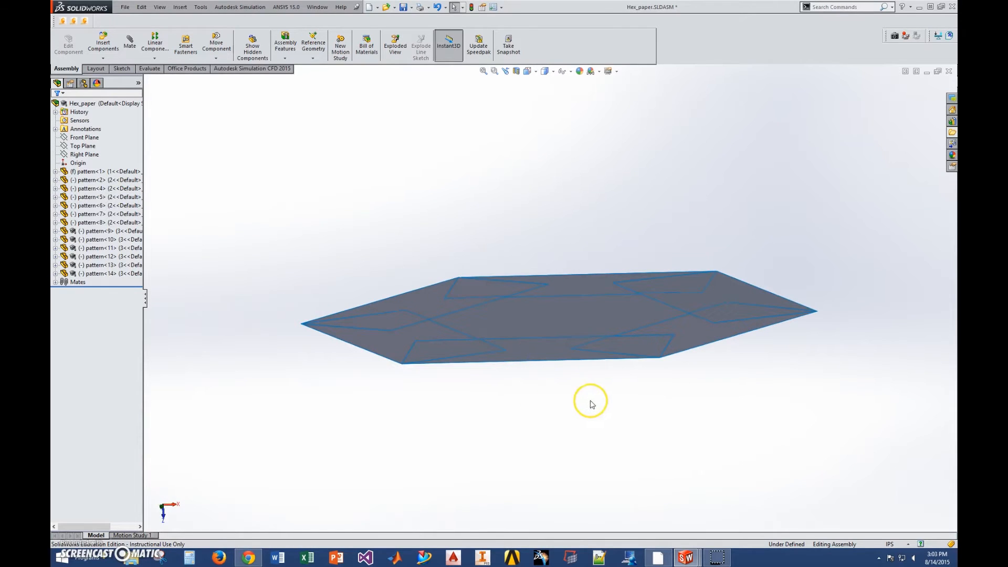
middle_click_drag(610, 405, 619, 411)
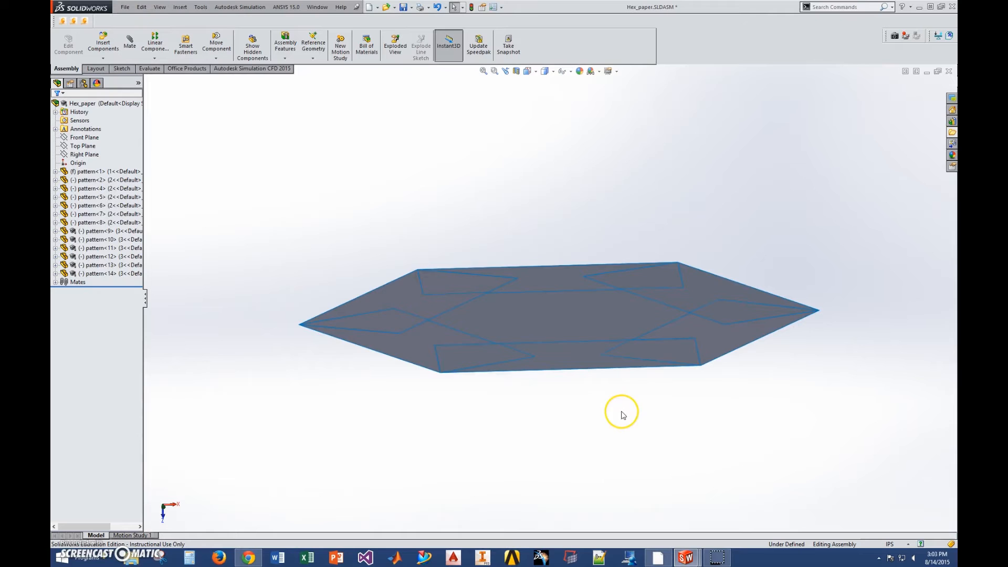
Switch to the Assem2 assembly and examine how the side, corner and top panel layers stack on the base hexagon
left_click(317, 7)
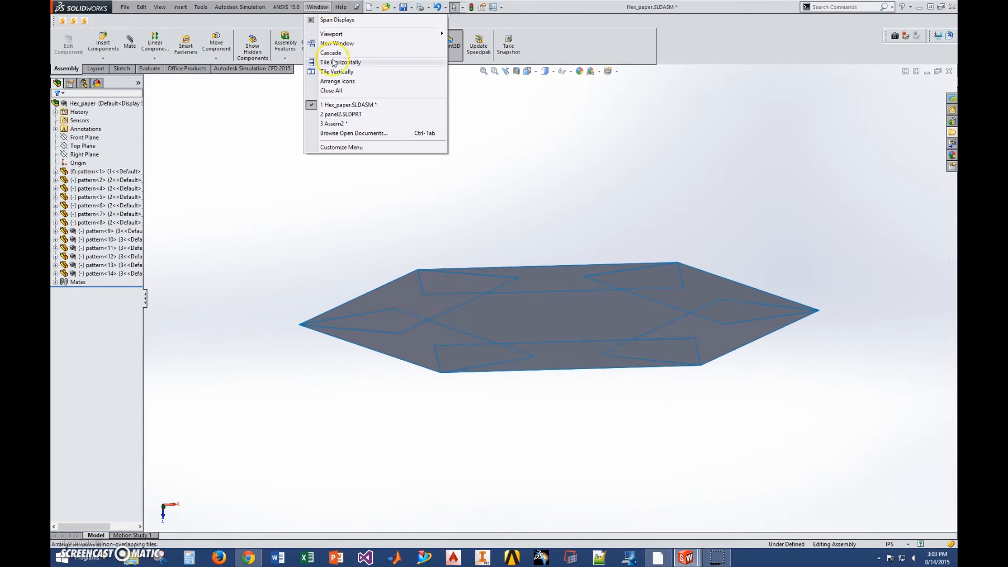
left_click(344, 124)
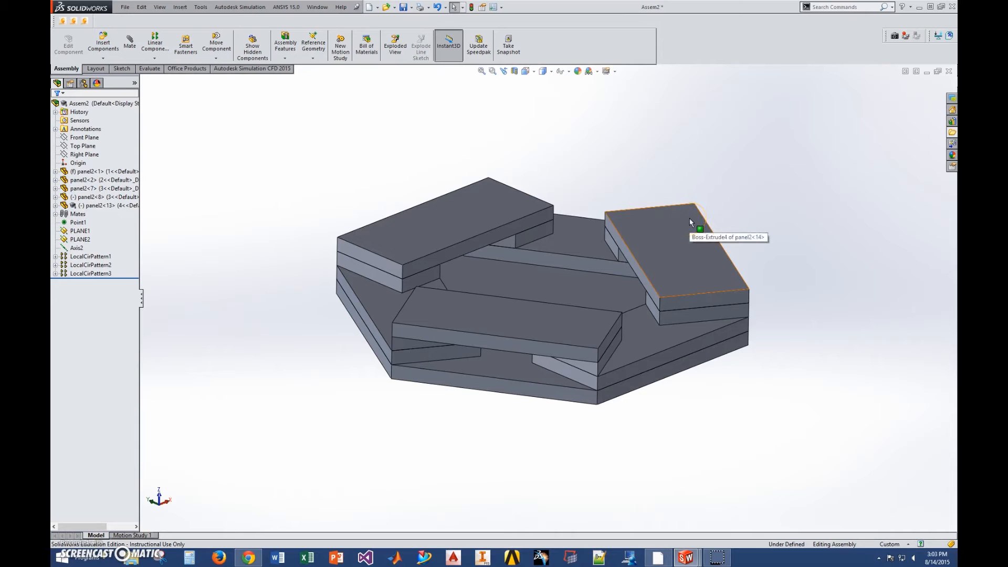
left_click(654, 157)
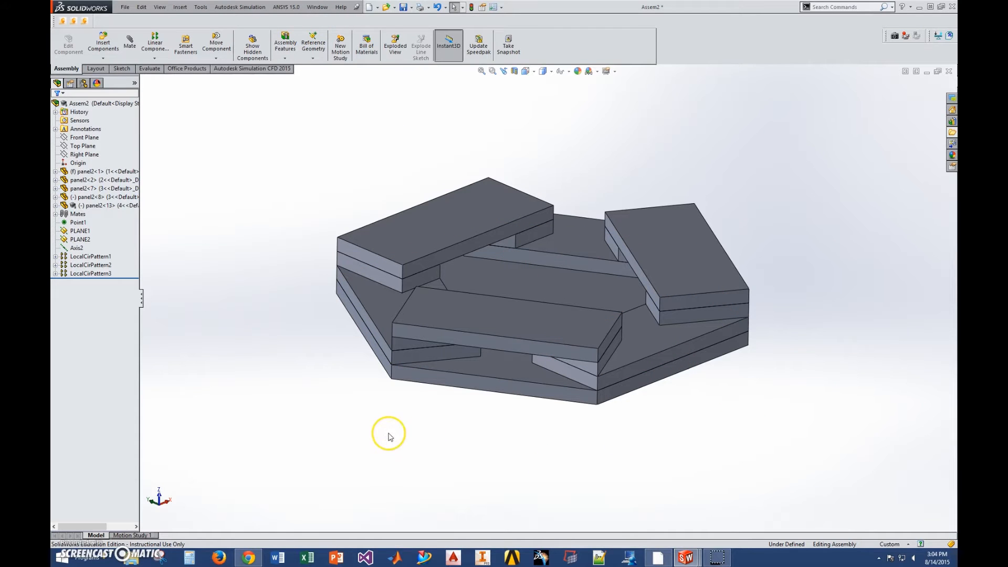
mouse_move(597, 426)
middle_mouse_down()
mouse_move(598, 396)
mouse_move(601, 410)
middle_mouse_up()
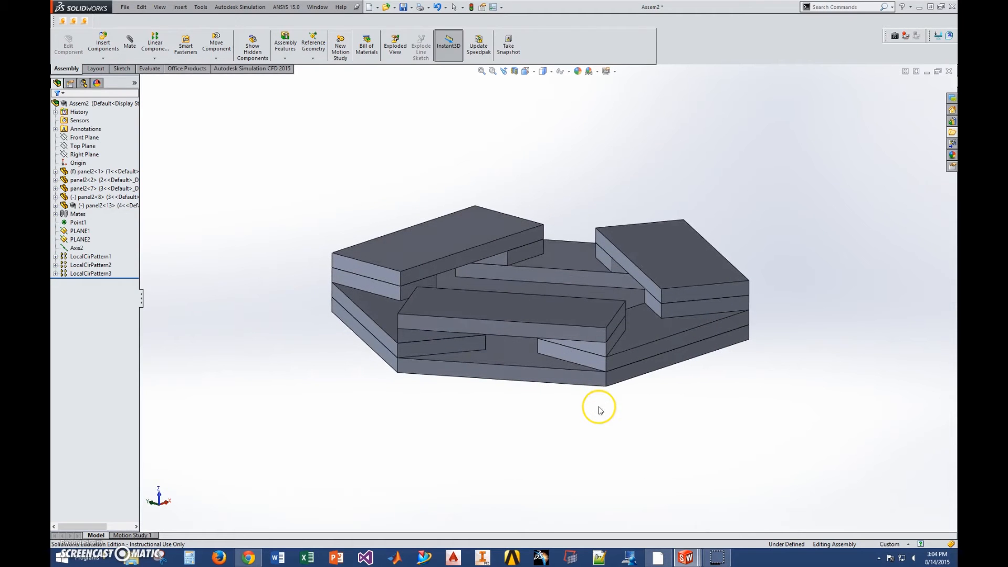
scroll(440, 327, "up", 1)
scroll(438, 315, "down", 1)
scroll(343, 298, "down", 2)
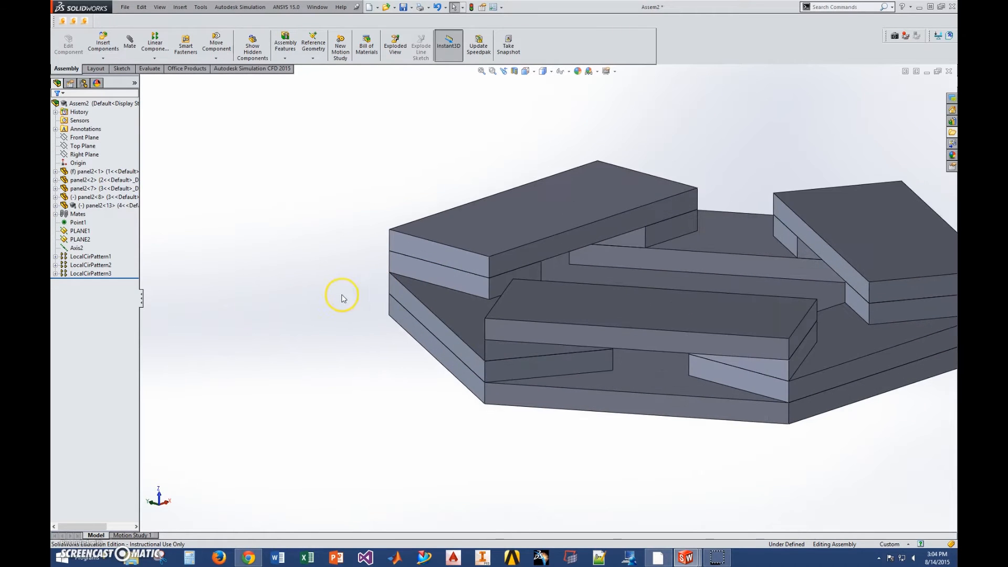
scroll(558, 407, "up", 2)
scroll(683, 401, "down", 1)
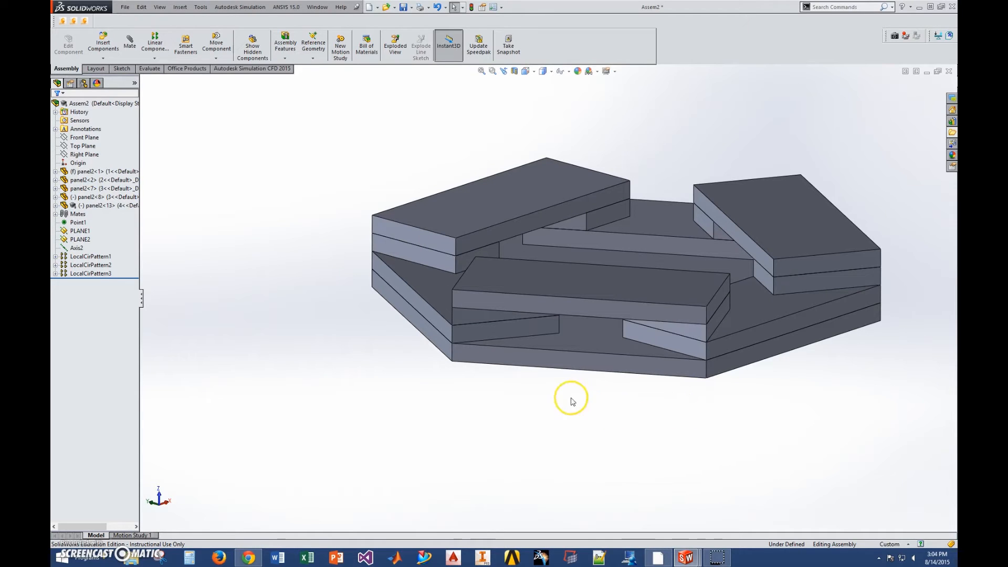
scroll(791, 184, "down", 1)
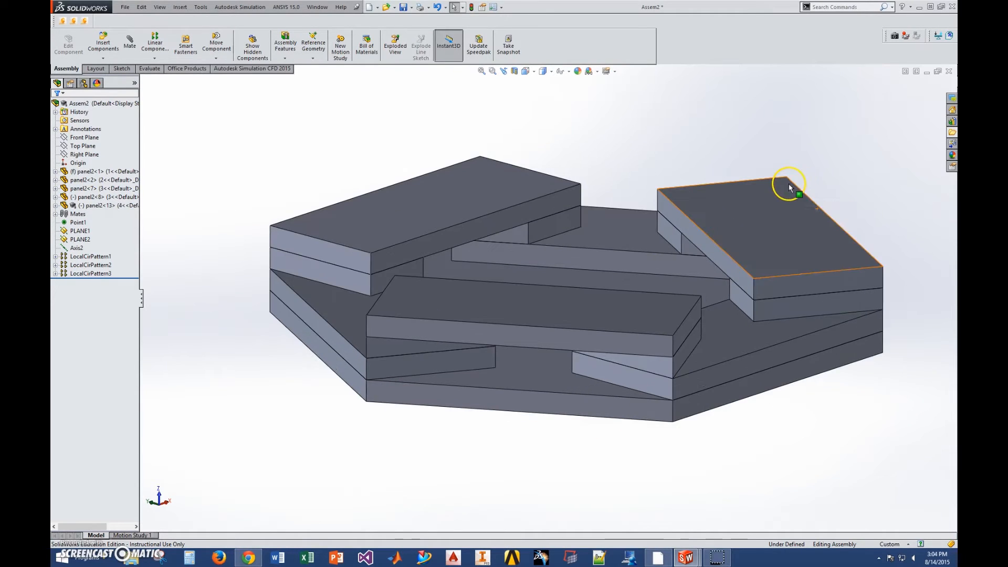
left_click(349, 328)
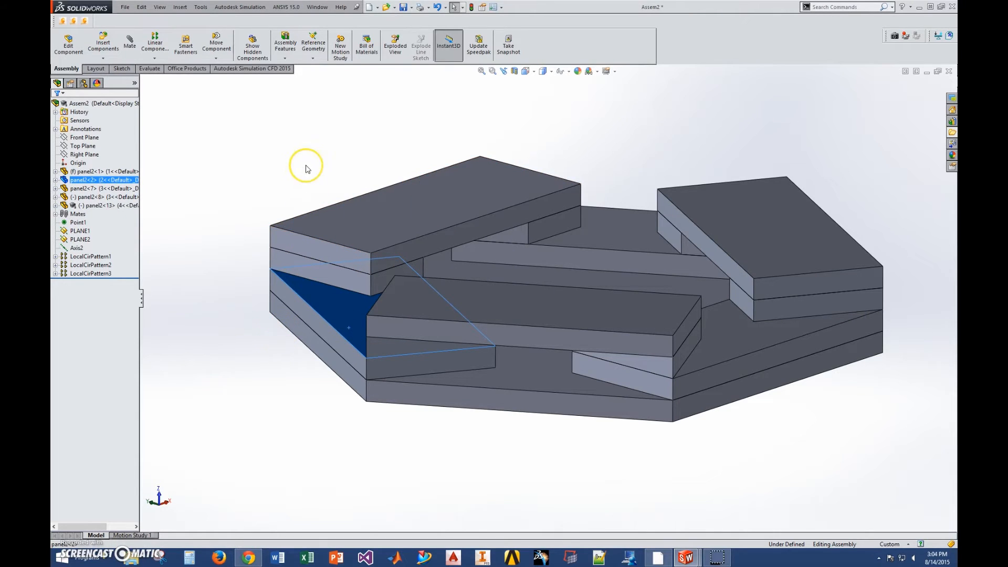
left_click(307, 168)
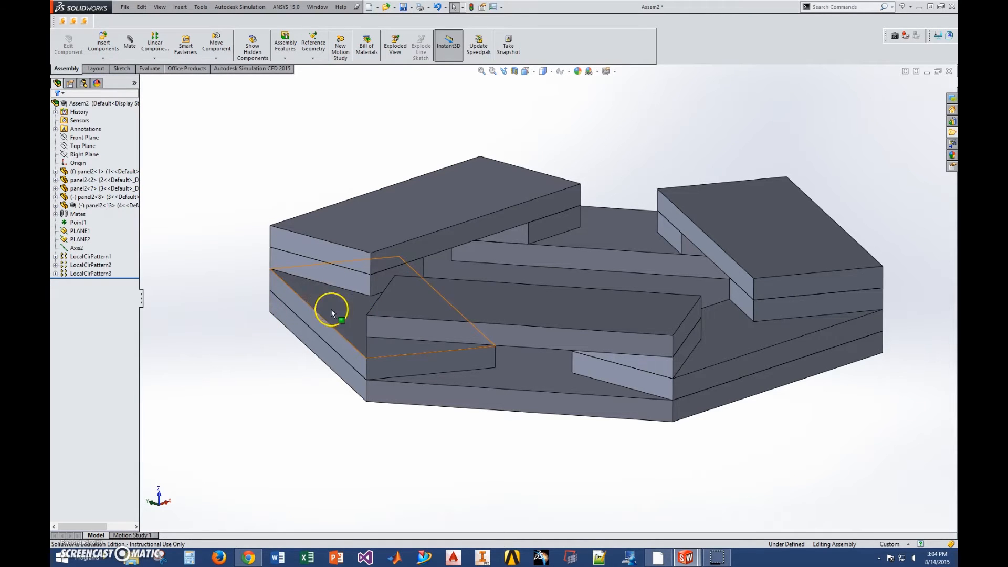
mouse_move(445, 450)
middle_mouse_down()
mouse_move(448, 394)
mouse_move(448, 417)
mouse_move(432, 436)
middle_mouse_up()
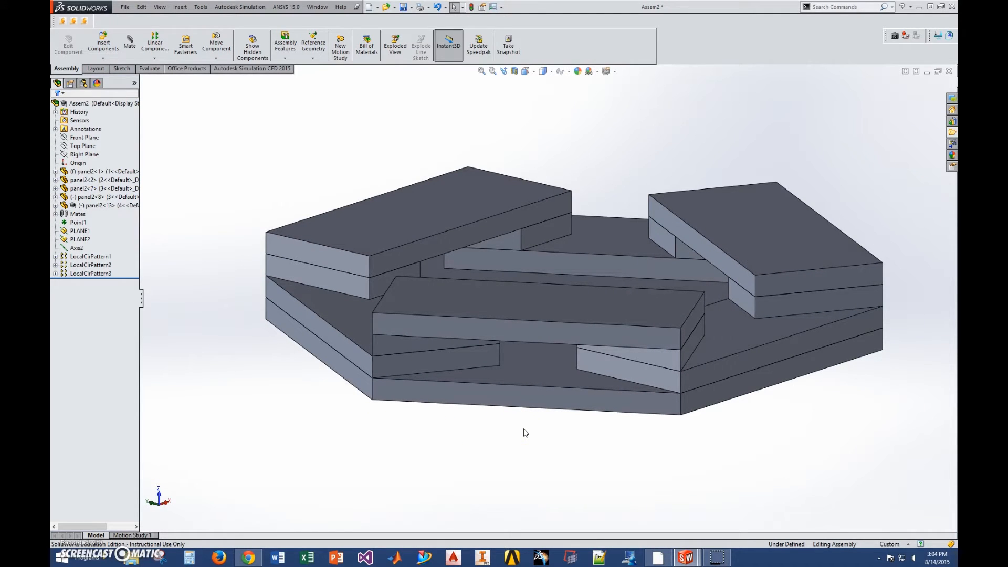
Add a reference plane to Assem2 using the face of the configuration 2 side panels above the base hexagon
left_click(341, 311)
left_click(591, 242)
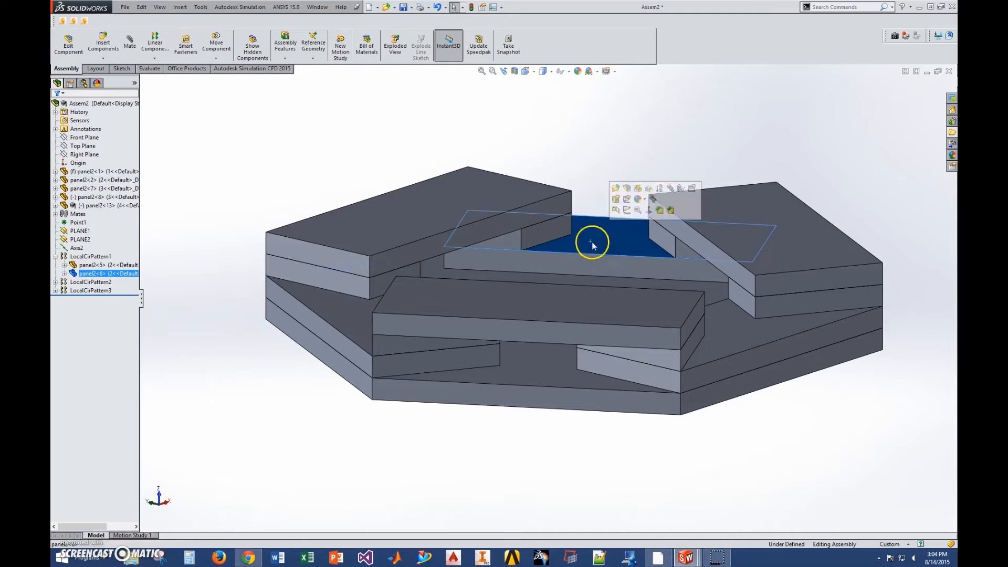
left_click(732, 320)
left_click(351, 319)
left_click(61, 201)
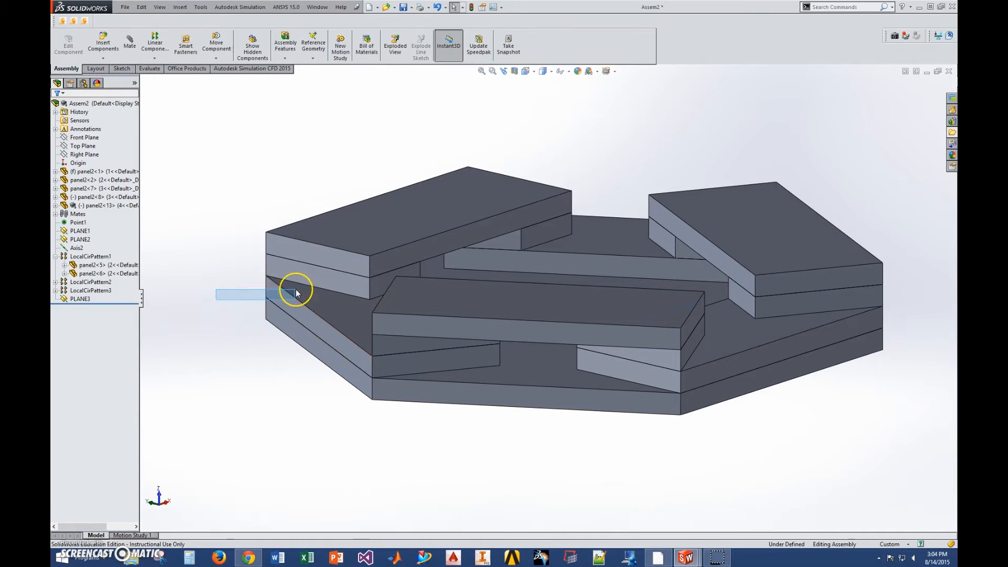
Show the reference planes and enlarge the new plane's outline so it extends around the panel stack
left_click(160, 7)
left_click(180, 100)
left_click(513, 362)
left_click_drag(707, 300, 813, 272)
left_click(756, 415)
middle_click_drag(326, 418, 329, 409)
left_click(799, 415)
scroll(470, 306, "up", 3)
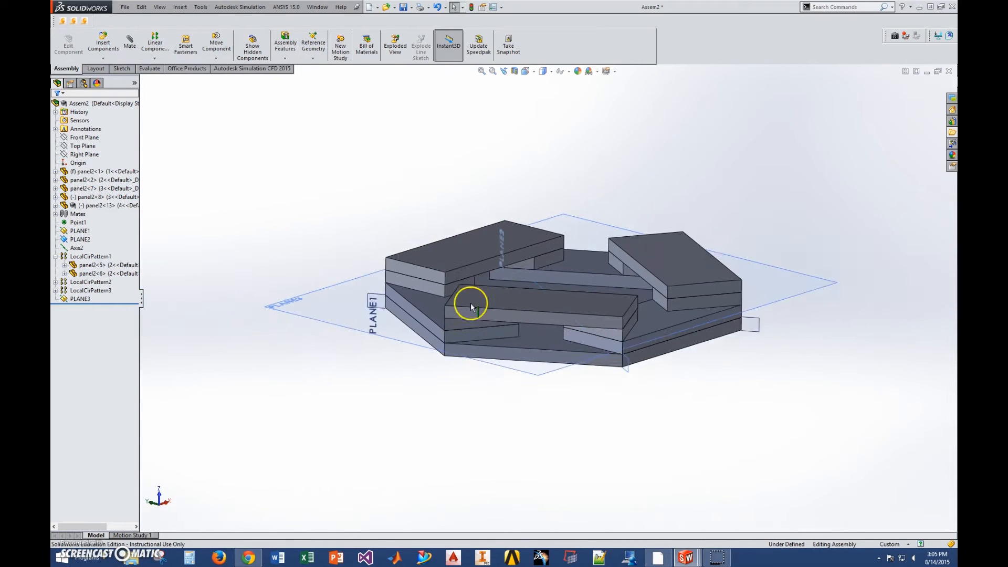
Switch to the Hex_paper assembly and unfold its panels outward by moving one side panel
scroll(431, 289, "down", 1)
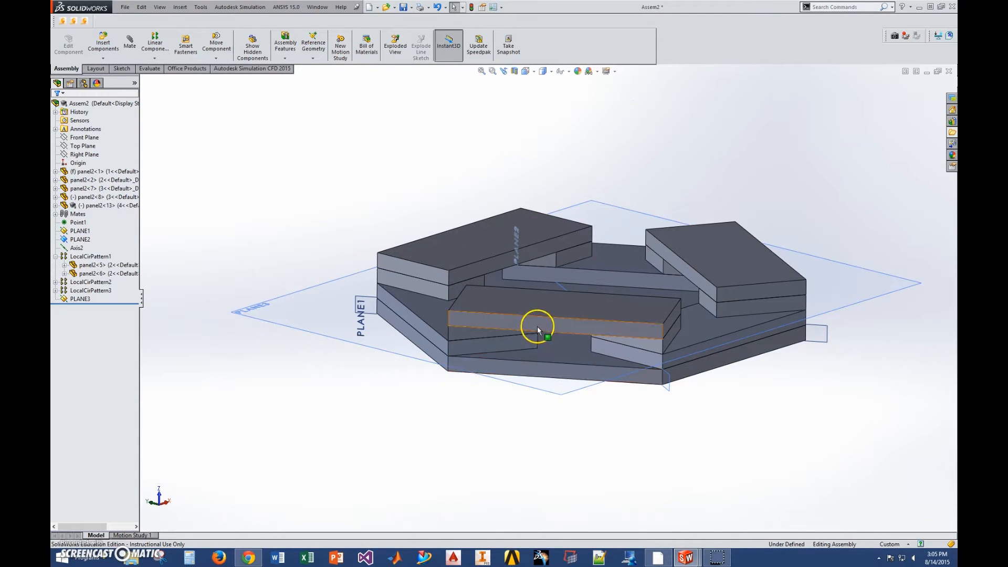
scroll(541, 357, "down", 3)
mouse_move(531, 421)
middle_mouse_down()
mouse_move(523, 442)
mouse_move(531, 412)
mouse_move(529, 434)
middle_mouse_up()
scroll(531, 436, "up", 4)
middle_click_drag(577, 413, 579, 421)
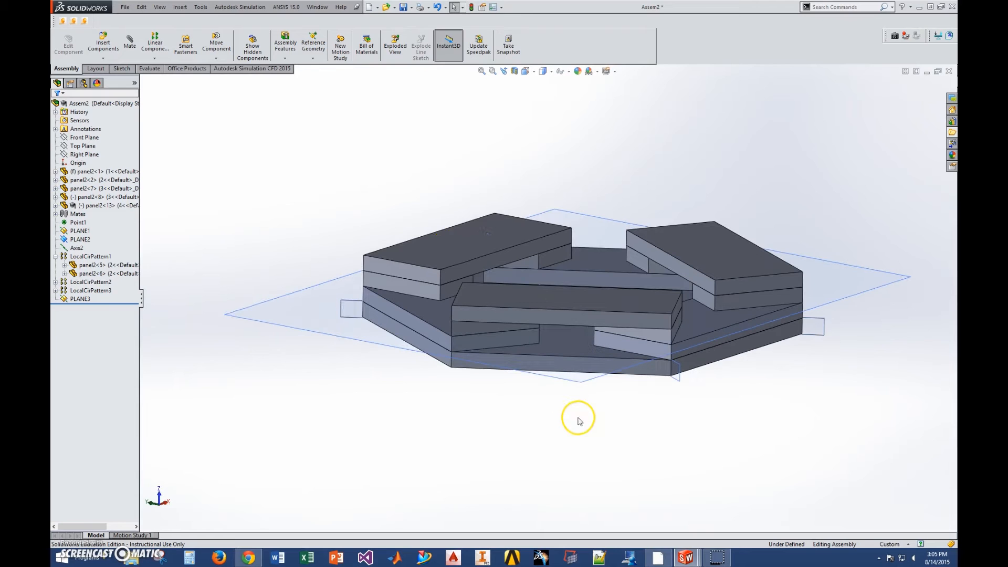
left_click(318, 8)
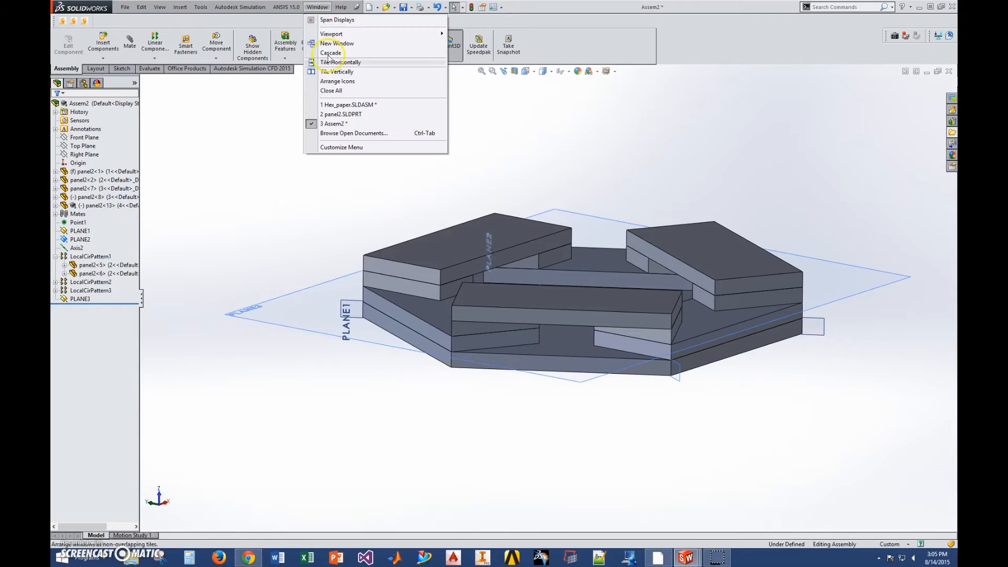
left_click(340, 106)
left_click_drag(651, 300, 825, 228)
middle_click_drag(607, 410, 611, 436)
scroll(610, 441, "up", 4)
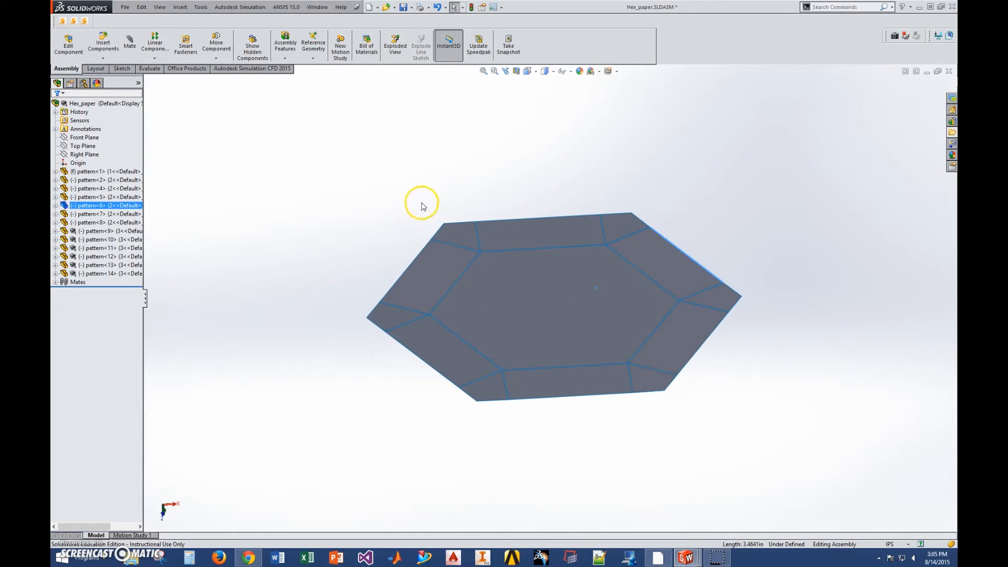
Return to Assem2 and start editing the base hexagonal panel in place, saving the assembly as hex_stack2
left_click(318, 7)
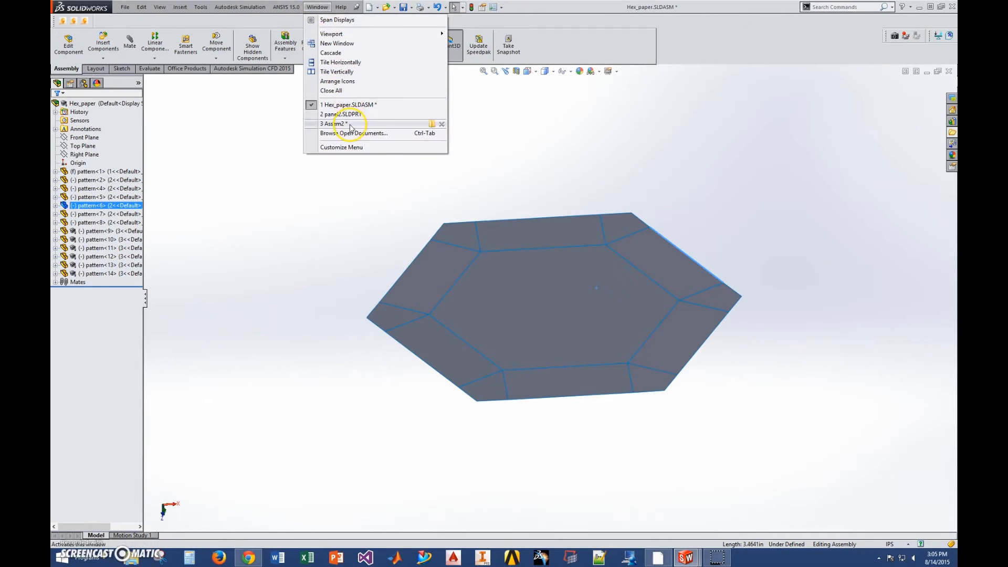
left_click(330, 117)
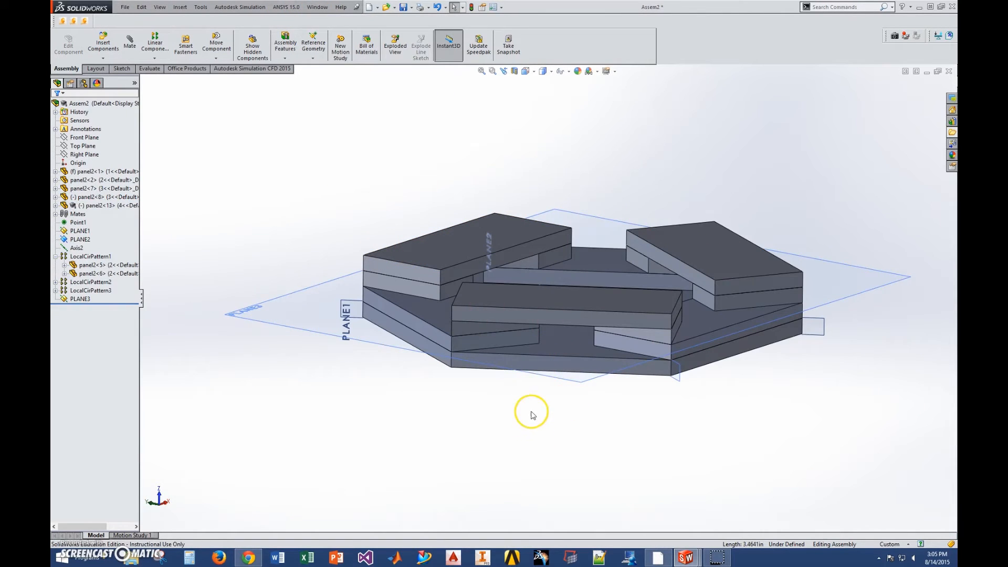
scroll(532, 415, "down", 3)
left_click(577, 326)
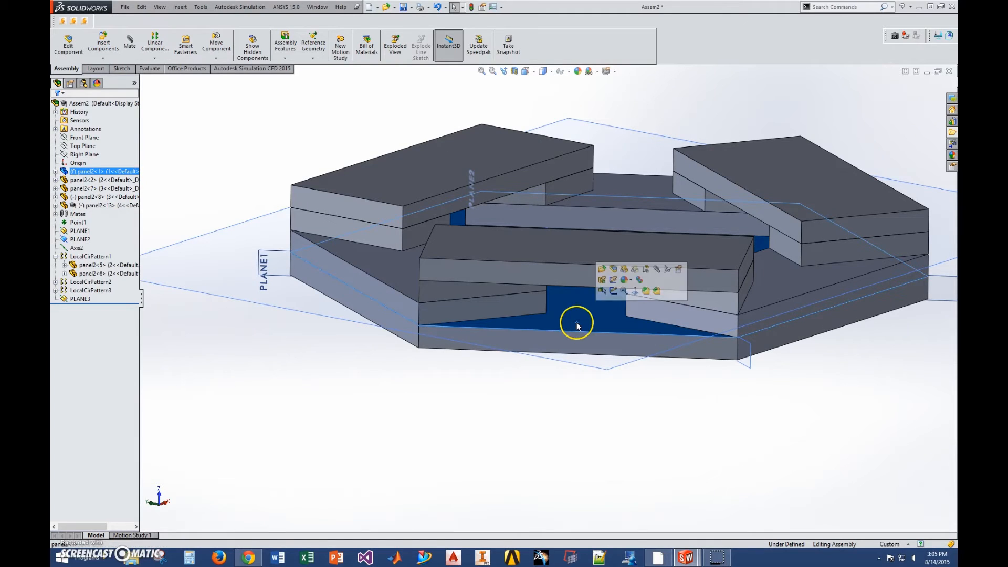
mouse_move(509, 435)
middle_mouse_down()
mouse_move(520, 396)
mouse_move(504, 401)
mouse_move(509, 430)
middle_mouse_up()
scroll(512, 428, "up", 4)
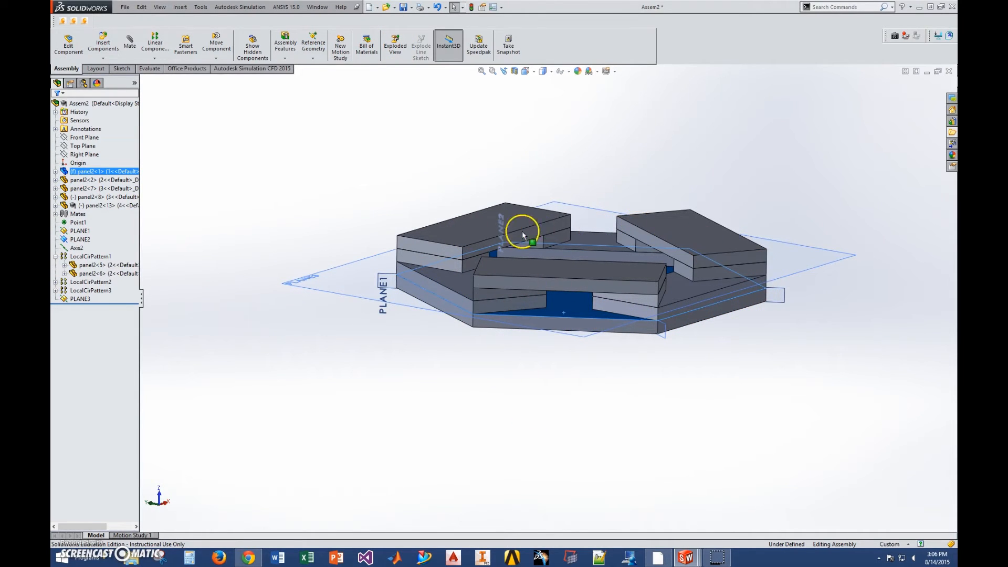
scroll(571, 305, "down", 3)
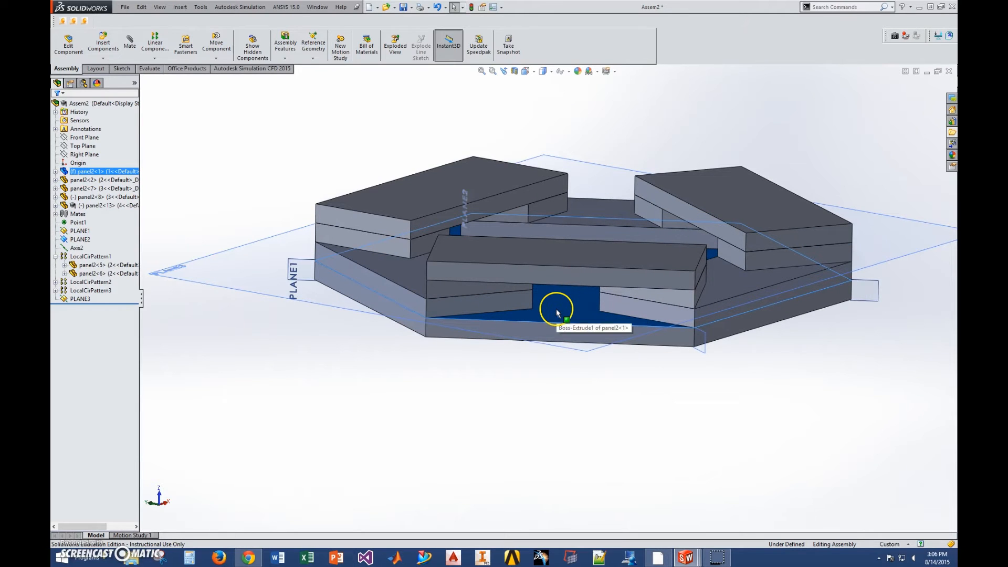
right_click(557, 294)
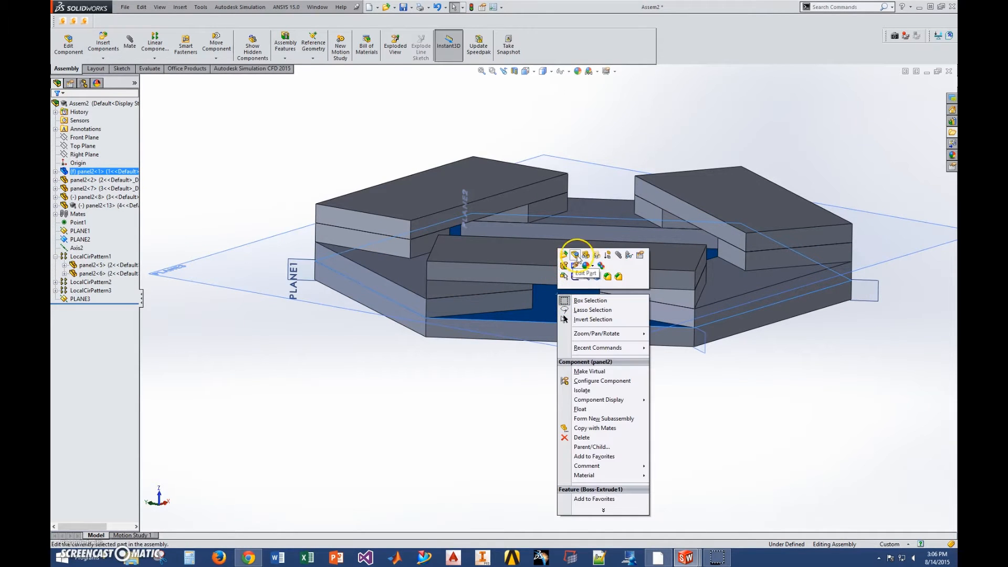
left_click(576, 256)
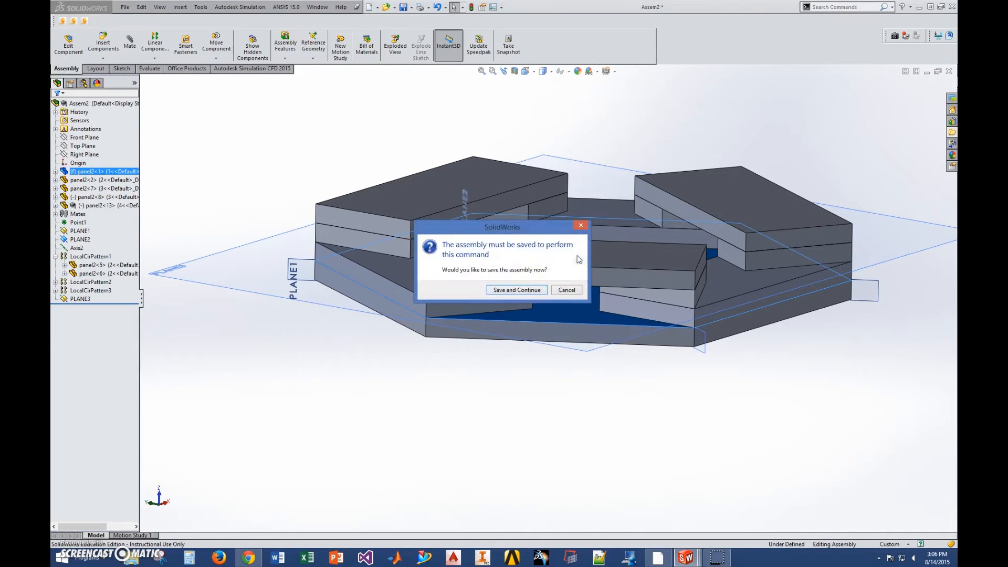
left_click(525, 288)
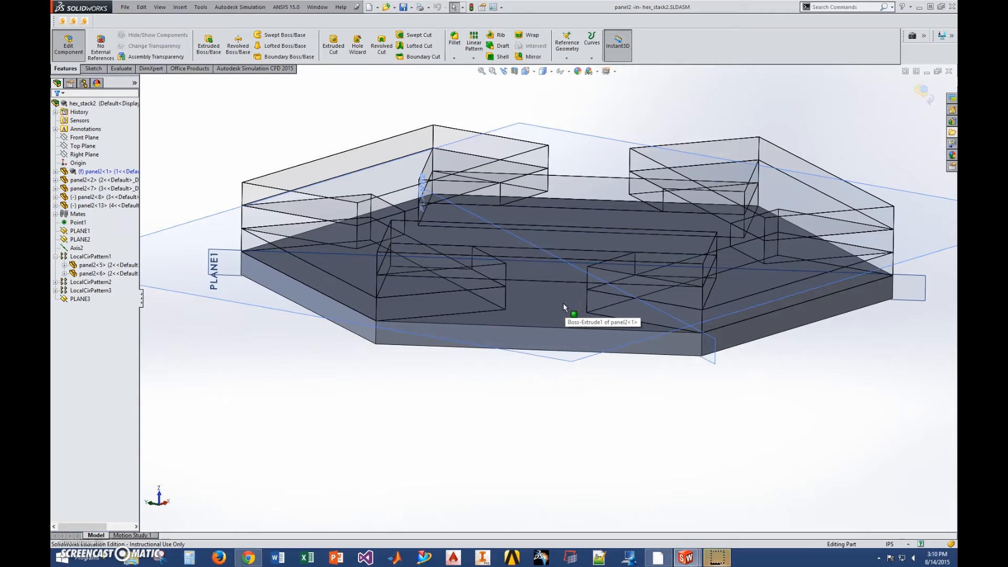
Orient the view normal to the base hexagon's top face and start a sketch on that face
right_click(563, 302)
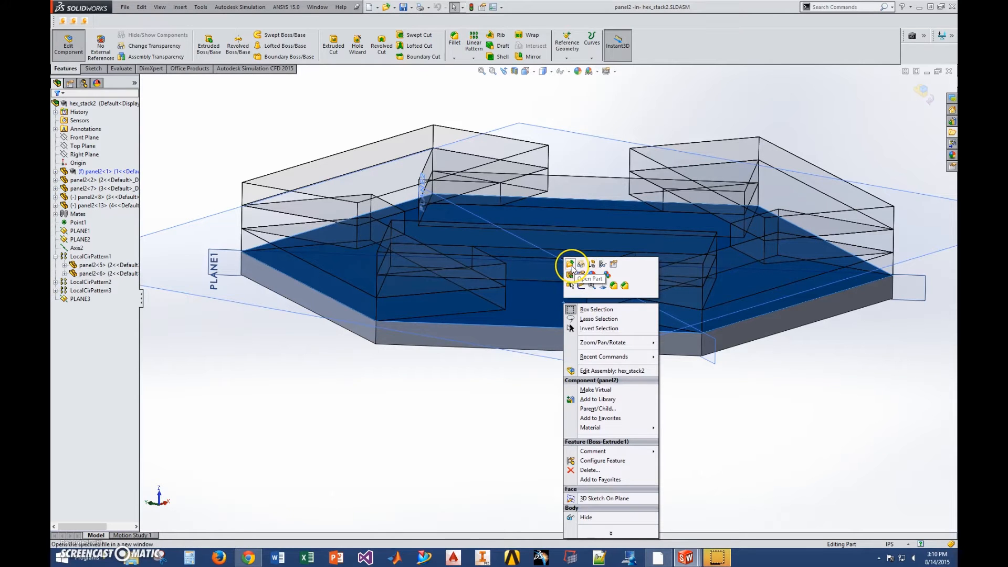
left_click(603, 286)
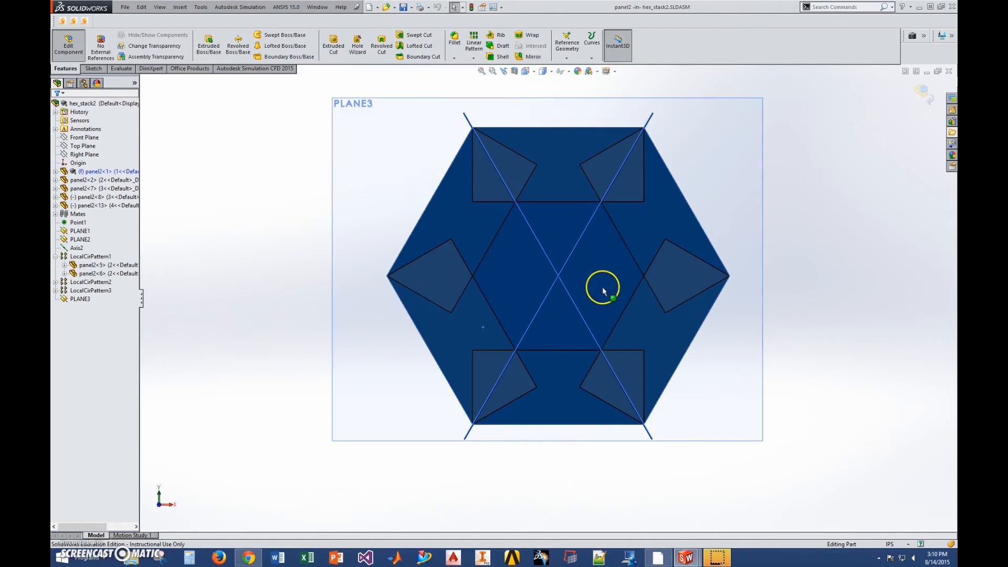
middle_click_drag(576, 287, 571, 201)
mouse_move(561, 251)
middle_mouse_down()
mouse_move(562, 216)
mouse_move(561, 235)
middle_mouse_up()
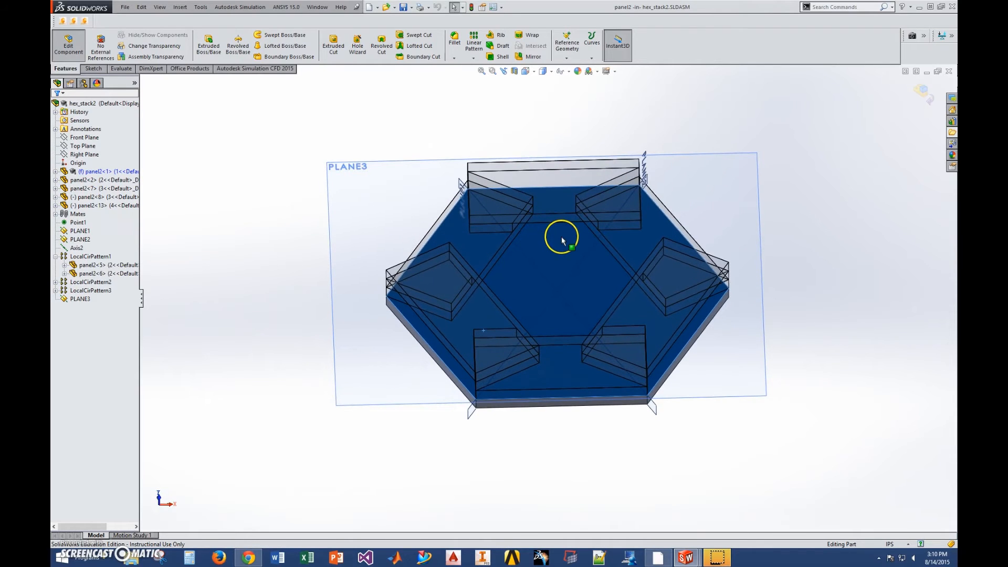
right_click(562, 241)
left_click(587, 222)
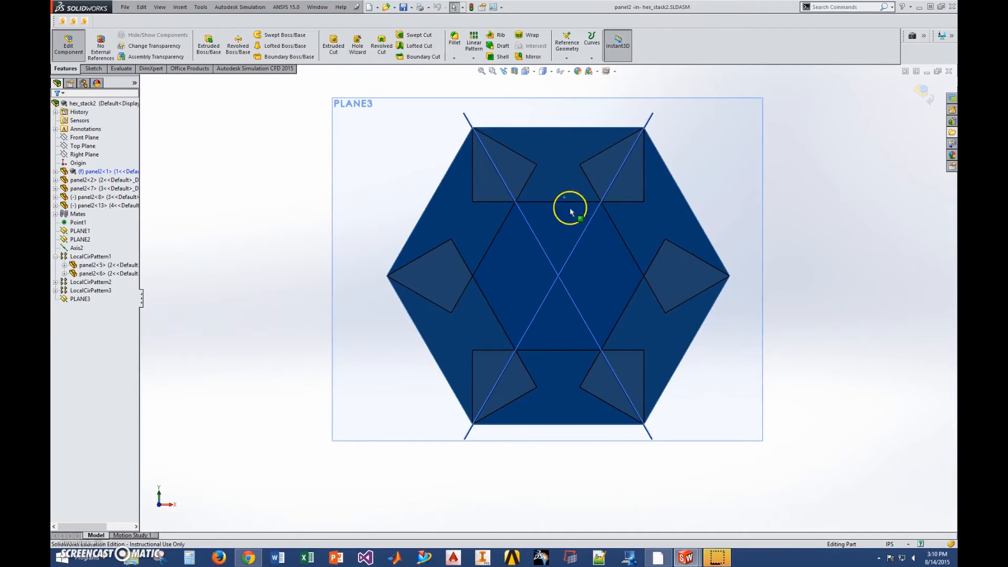
scroll(572, 211, "down", 4)
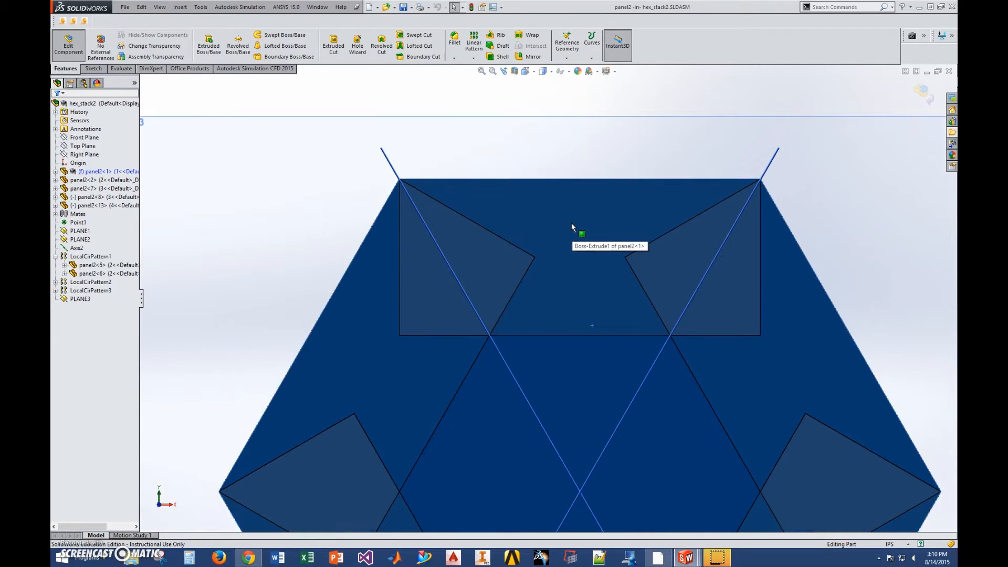
right_click(572, 222)
left_click(587, 208)
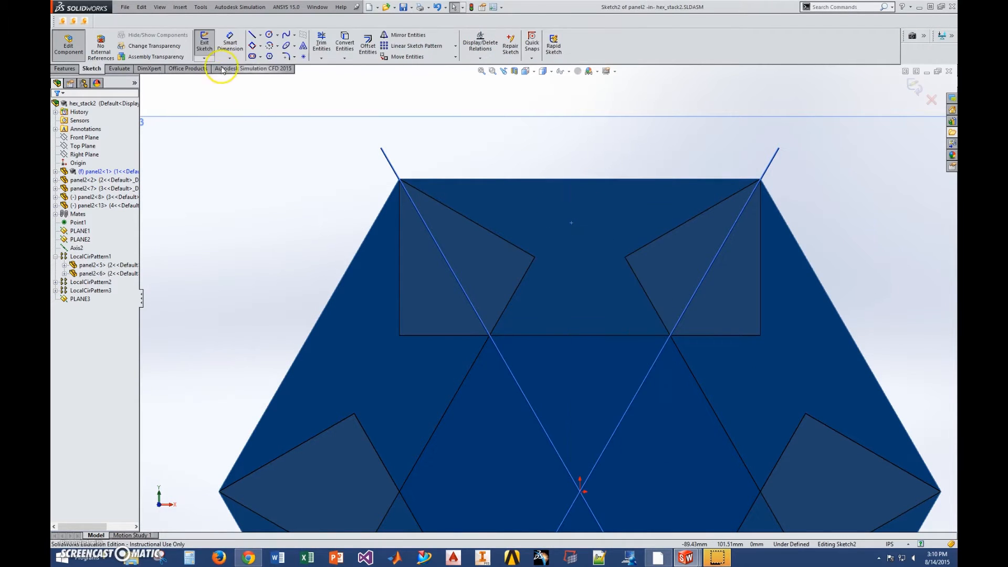
Sketch a corner rectangle about 0.68 in wide extending outward from the base hexagon's upper edge
left_click(260, 47)
left_click(270, 55)
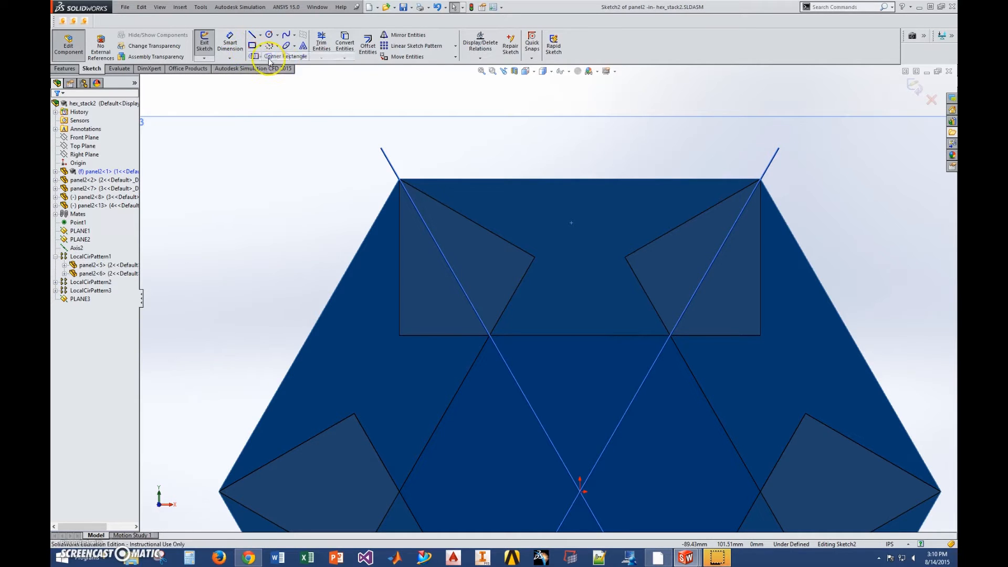
left_click(489, 179)
left_click(559, 133)
Draw a vertical centerline from the origin to the upper edge and center the rectangle's base on its endpoint with a midpoint relation
key("l")
left_click(580, 491)
left_click(580, 179)
left_click(612, 160)
left_click(549, 179)
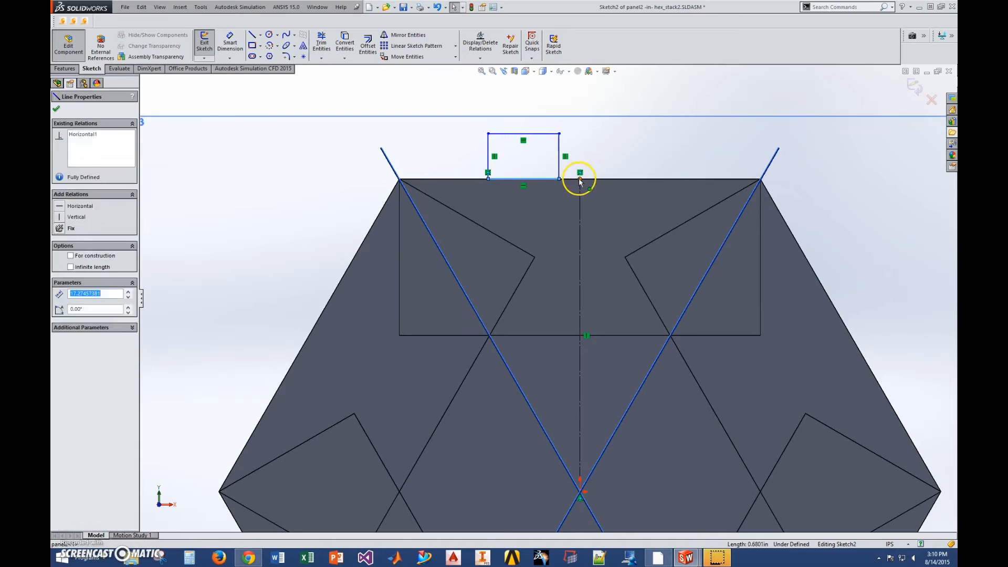
left_click(580, 179, "ctrl")
left_click(612, 159)
Dimension the tab rectangle with a height of =.25 in and a width of 1.5 in
left_click(230, 42)
left_click(489, 153)
left_click(447, 100)
type("=.25")
key("Return")
key("Return")
left_click(525, 153)
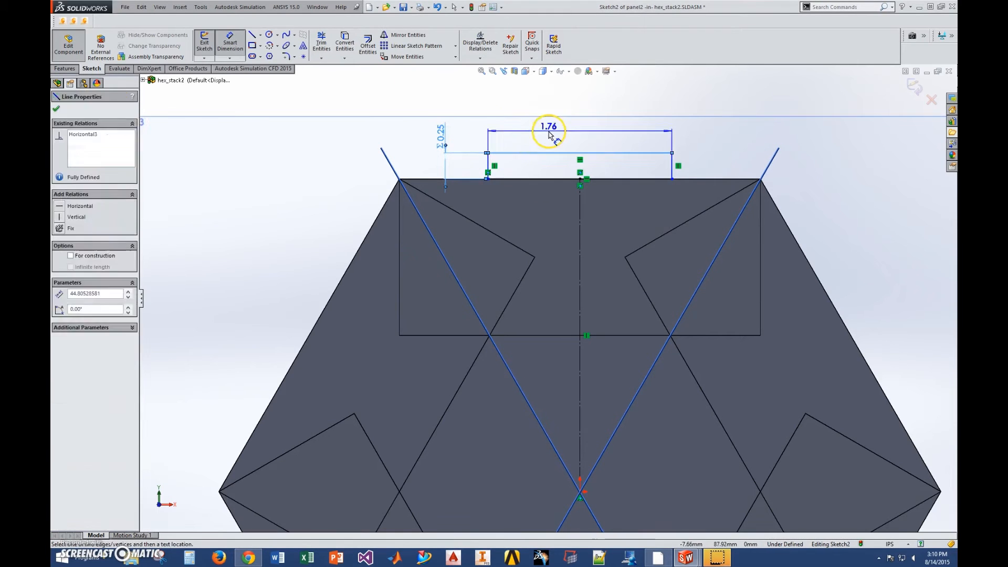
left_click(551, 130)
type("1.5")
key("Return")
Sketch a 3-point corner rectangle extending outward from the base hexagon's upper-left edge
scroll(346, 281, "up", 3)
left_click(261, 46)
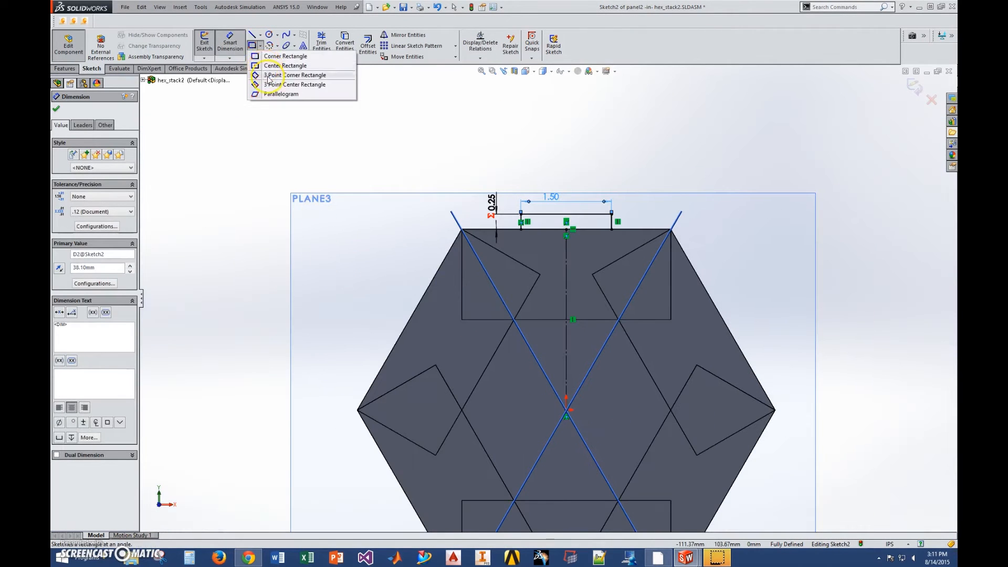
left_click(284, 76)
left_click(402, 339)
left_click(379, 375)
Draw a centerline from the origin to the upper-left edge's midpoint and center the angled rectangle's base on it with a midpoint relation
left_click(252, 35)
left_click(566, 410)
left_click(410, 320)
key("Escape")
left_click(424, 329)
left_click(458, 300)
left_click(370, 271)
left_click_drag(391, 329, 414, 285)
left_click(418, 325, "ctrl")
left_click(368, 369, "ctrl")
left_click(446, 328)
Dimension the angled tab rectangle with a height of =.25 in and a width of =1.5 in
left_click(230, 42)
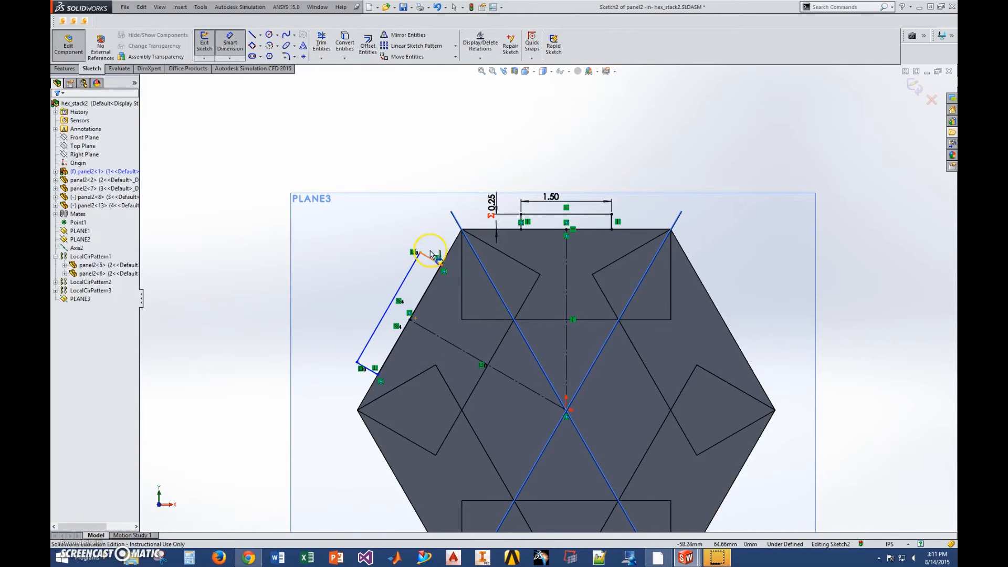
left_click(431, 256)
left_click(398, 212)
type("=.25")
key("Return")
key("Return")
left_click(414, 278)
left_click(392, 288)
type("=1.5")
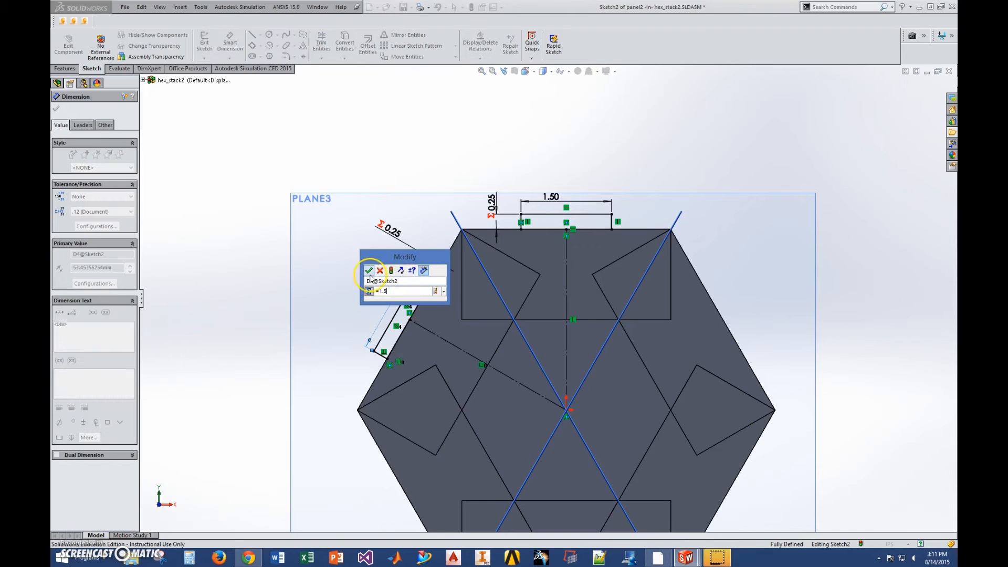
key("Return")
key("Escape")
Extrude both tab rectangles with a depth of =matT and the Mid Plane end condition
key("f")
left_click(65, 68)
left_click(208, 46)
middle_click_drag(343, 192, 362, 211)
scroll(483, 210, "down", 2)
left_click_drag(471, 212, 407, 170)
scroll(495, 235, "down", 1)
left_click(209, 46)
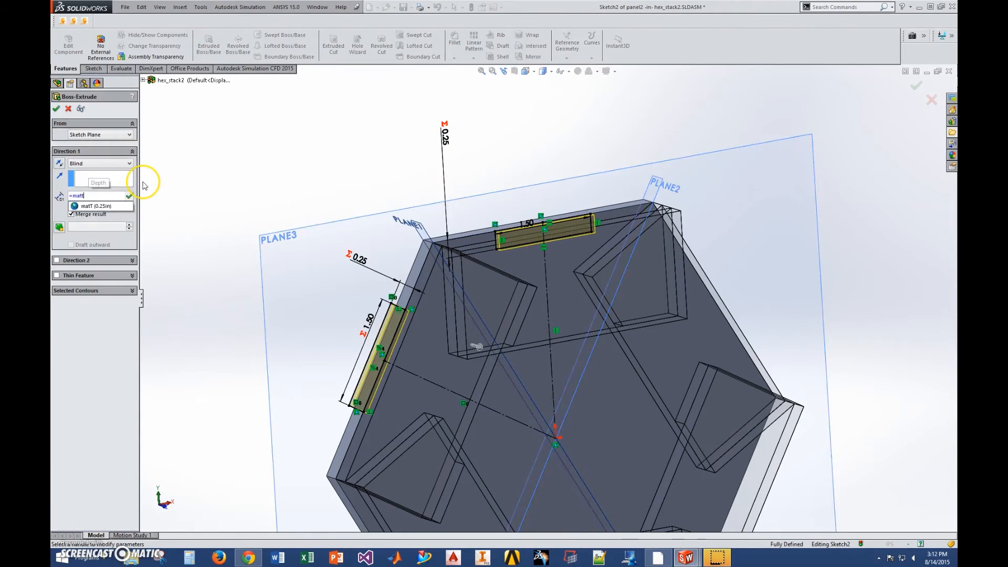
key("Return")
left_click(64, 171)
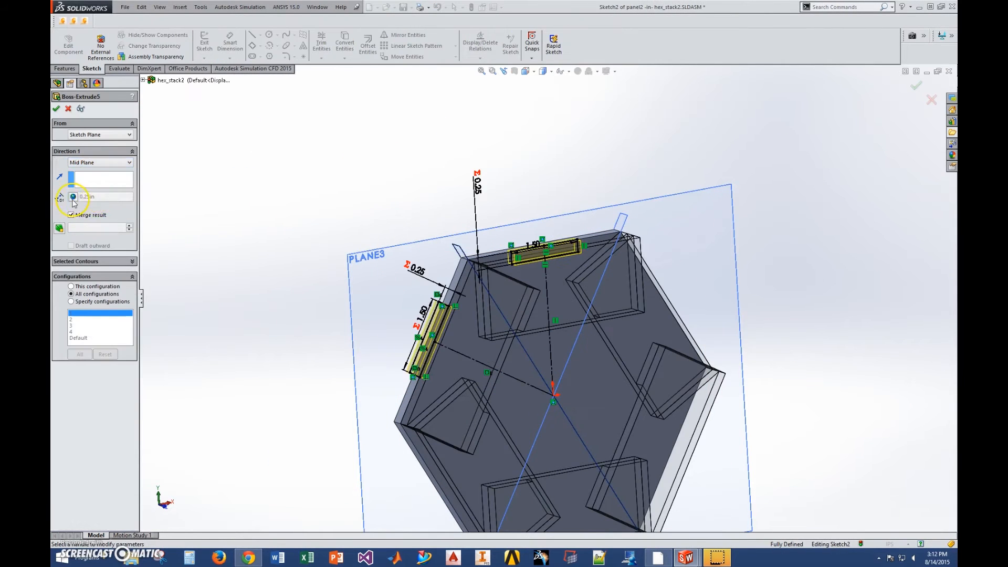
Examine the two extruded edge tabs on the base panel from the side and from above
mouse_move(346, 147)
middle_mouse_down()
mouse_move(428, 321)
mouse_move(322, 285)
middle_mouse_up()
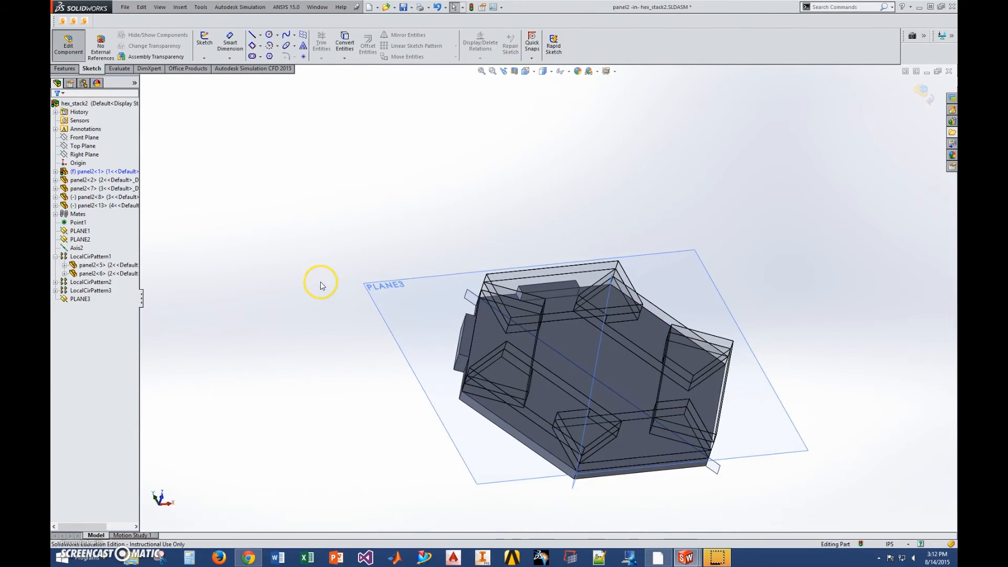
middle_click_drag(691, 514, 484, 380)
scroll(518, 315, "up", 3)
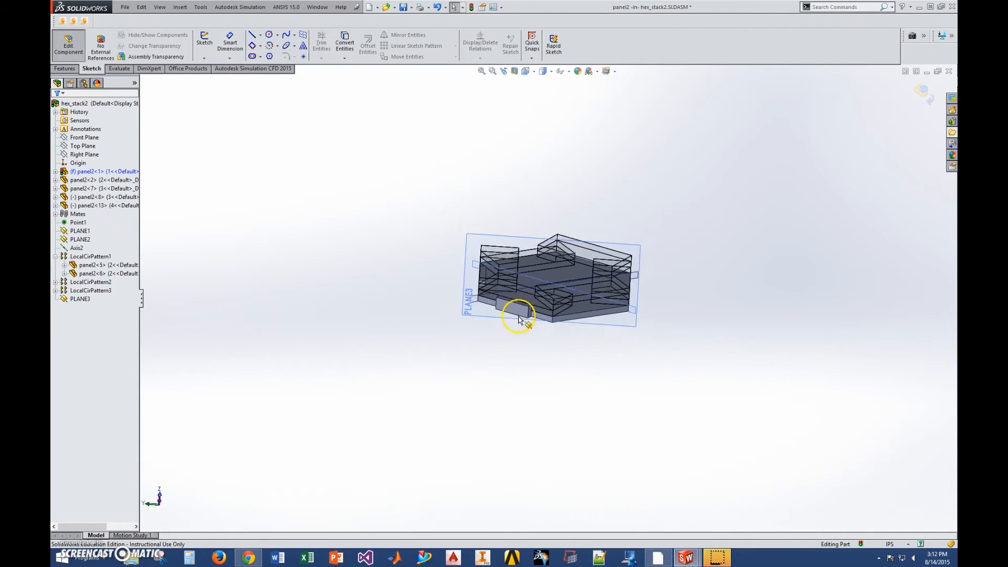
scroll(543, 310, "down", 6)
middle_click_drag(557, 460, 548, 418)
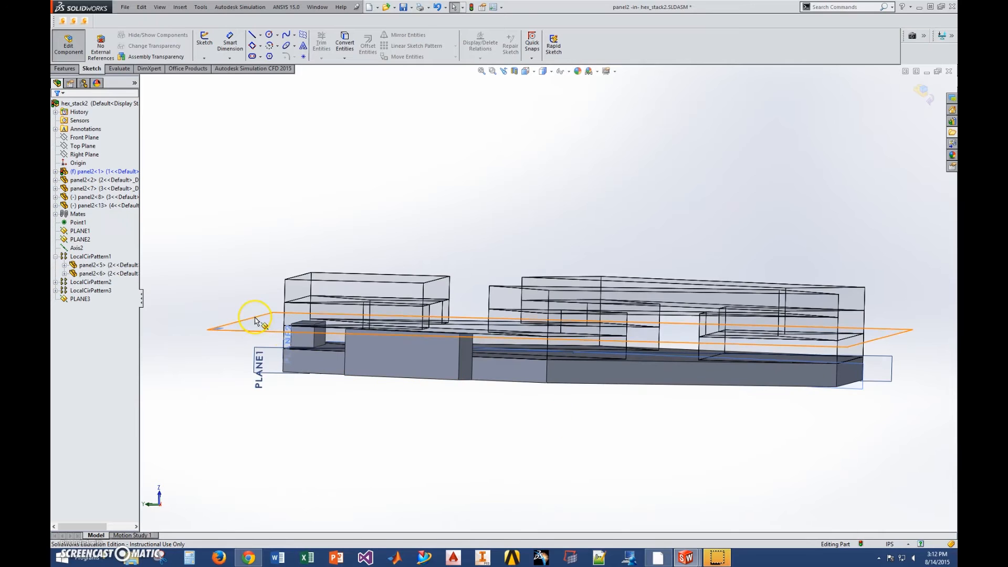
middle_click_drag(358, 419, 391, 457)
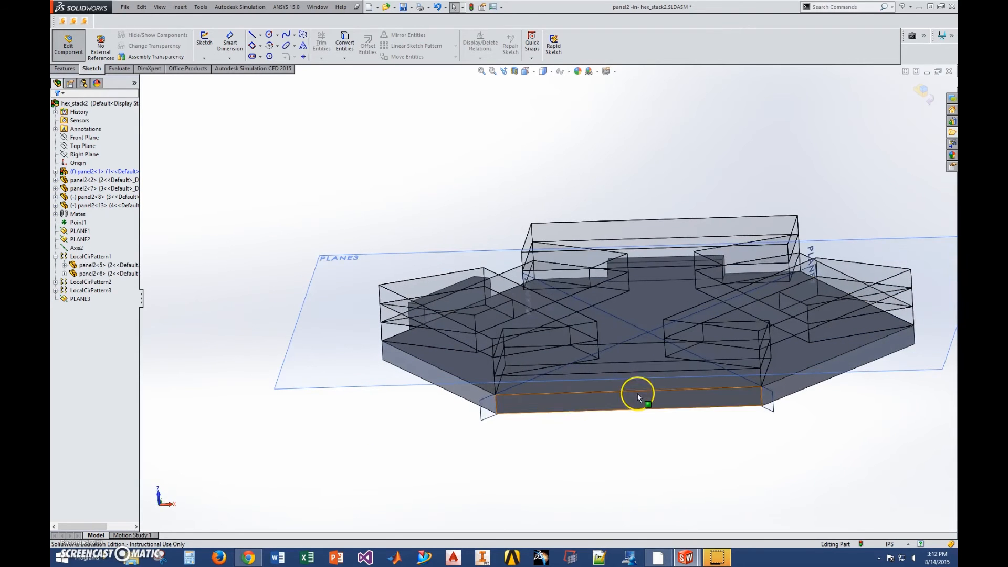
key("Down")
key("Down")
key("Down")
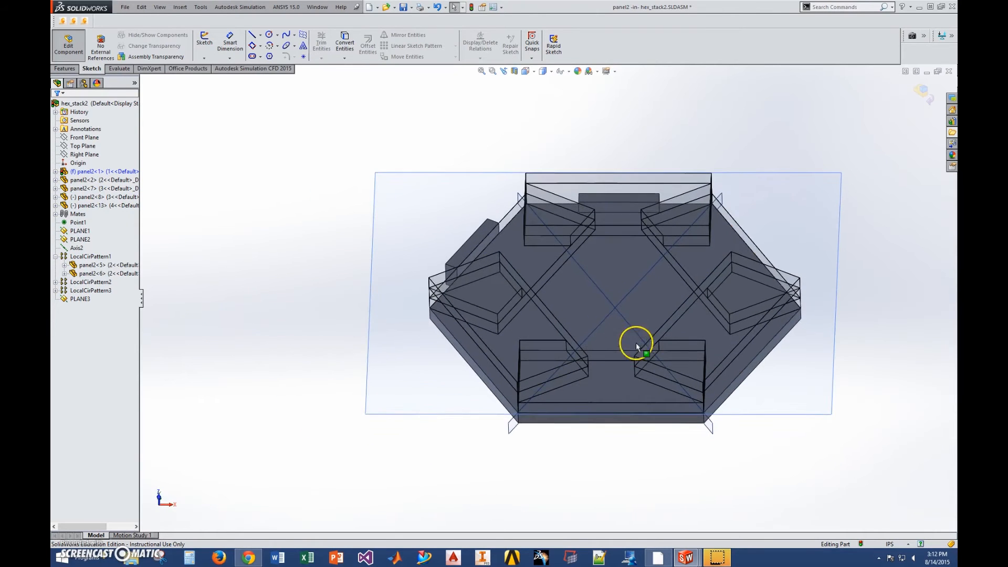
middle_click_drag(619, 204, 633, 342)
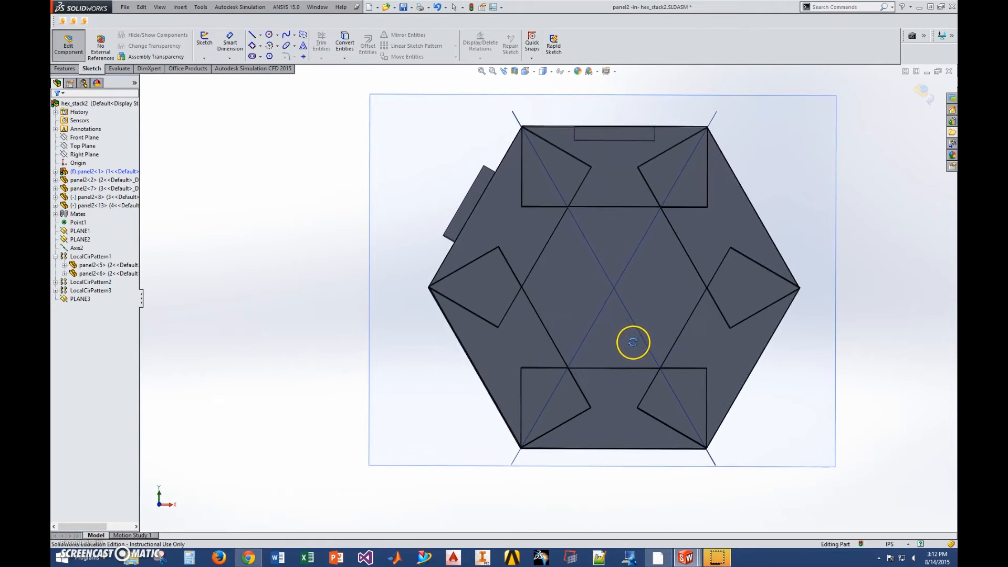
Check the dimensions of the two edge tabs and inspect their placement around the base hexagon
double_click(618, 137)
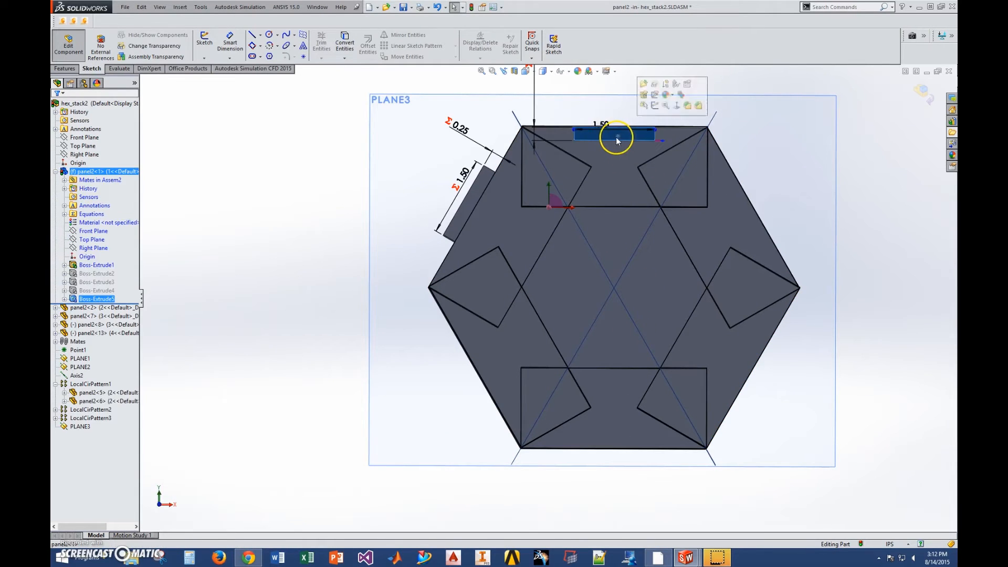
left_click(344, 232)
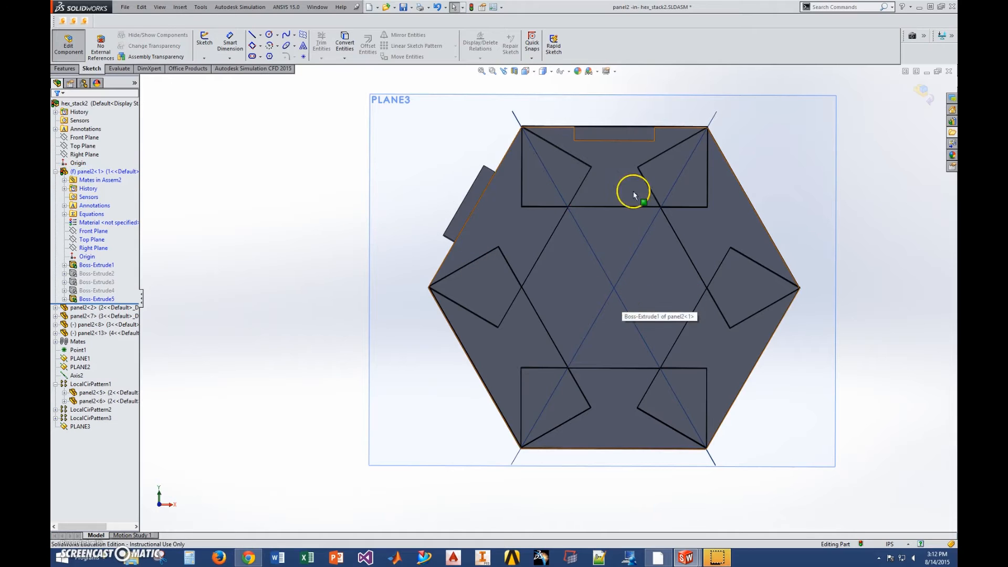
double_click(470, 220)
left_click(499, 361)
left_click(673, 389)
middle_click_drag(673, 374, 674, 363)
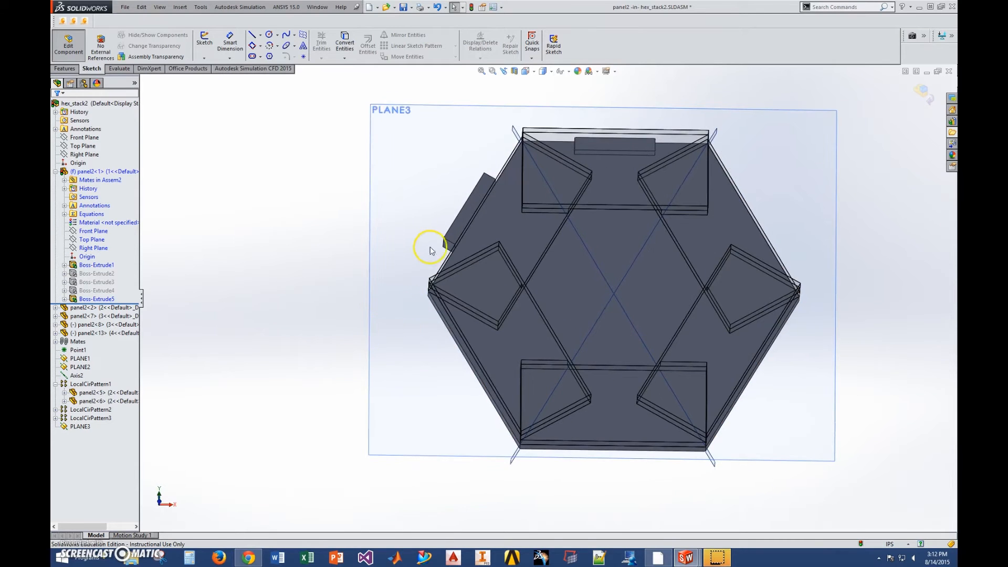
scroll(428, 247, "down", 3)
scroll(673, 272, "up", 5)
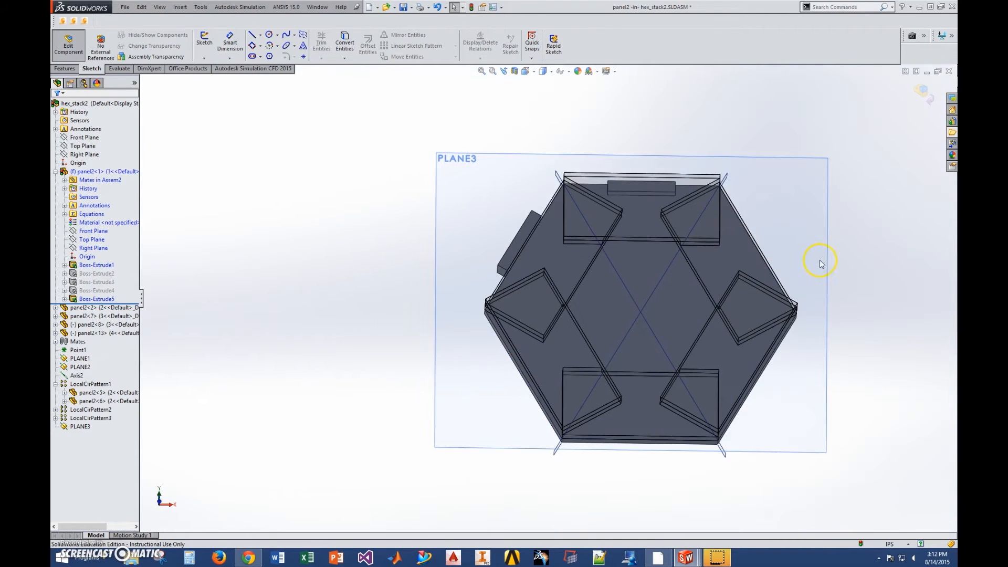
middle_click_drag(851, 300, 845, 342)
middle_click_drag(664, 483, 662, 380)
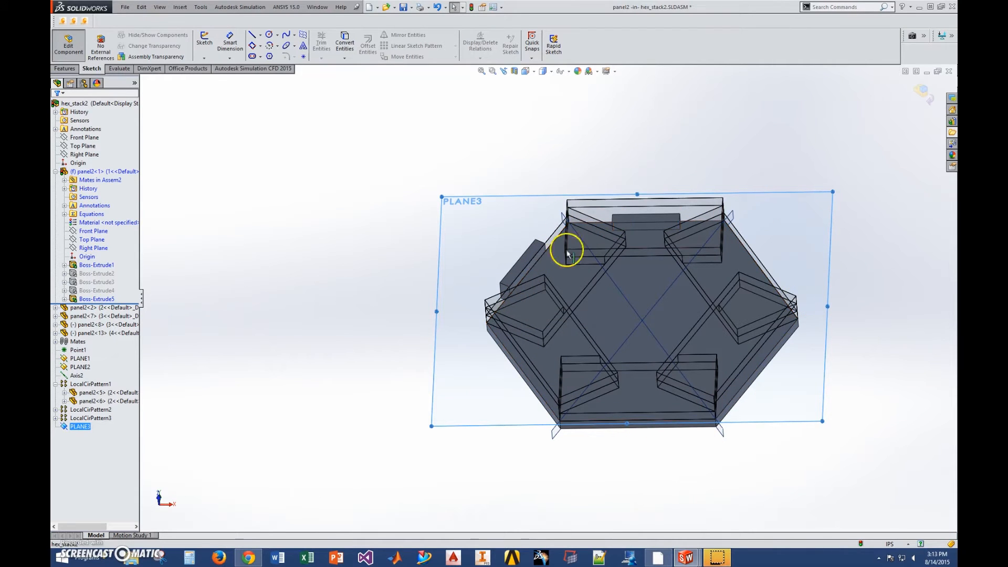
key("ctrl+8")
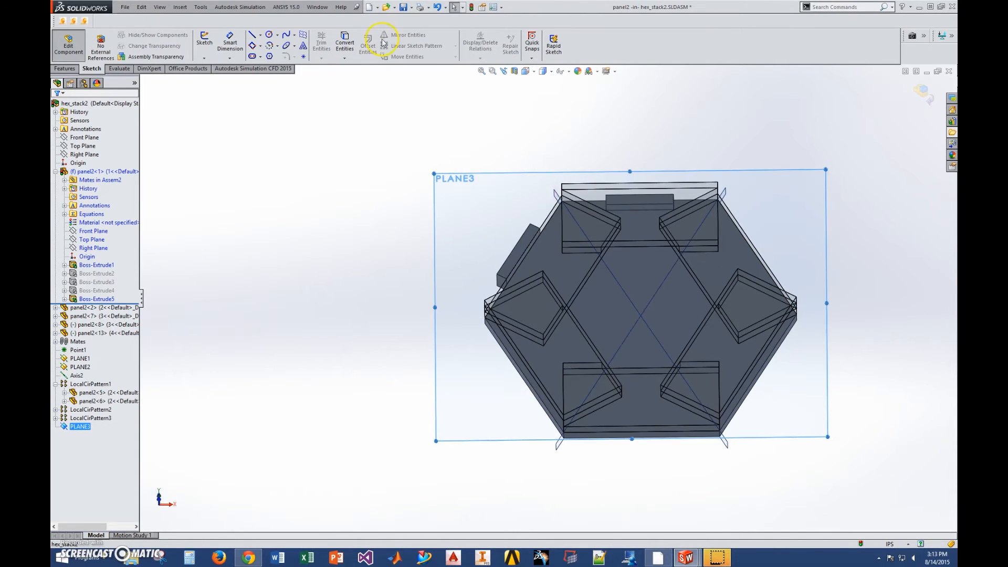
Switch to the Hex_paper assembly and fold its side panels flat onto the central hexagon
left_click(313, 8)
left_click(363, 102)
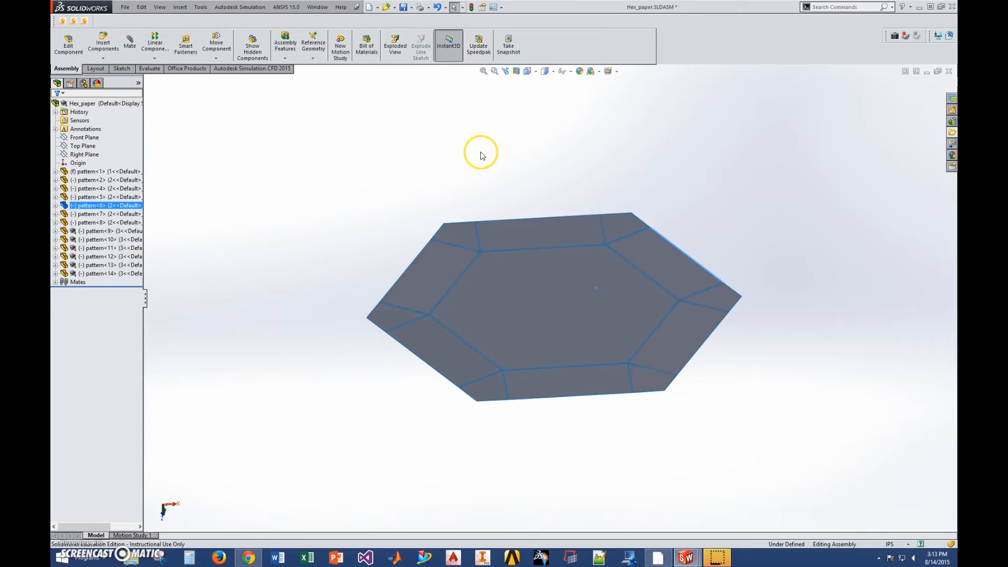
left_click_drag(582, 356, 692, 347)
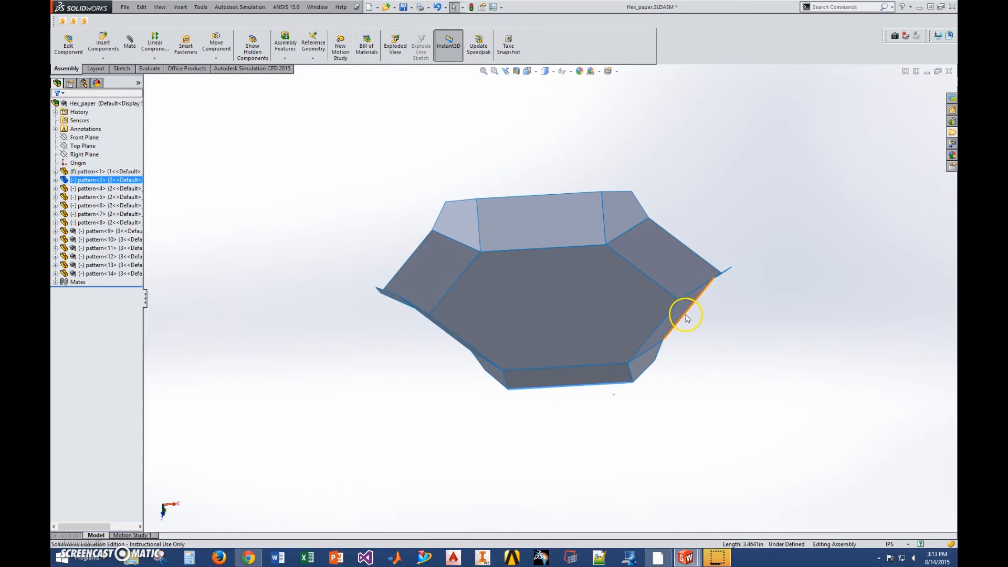
left_click_drag(652, 295, 575, 309)
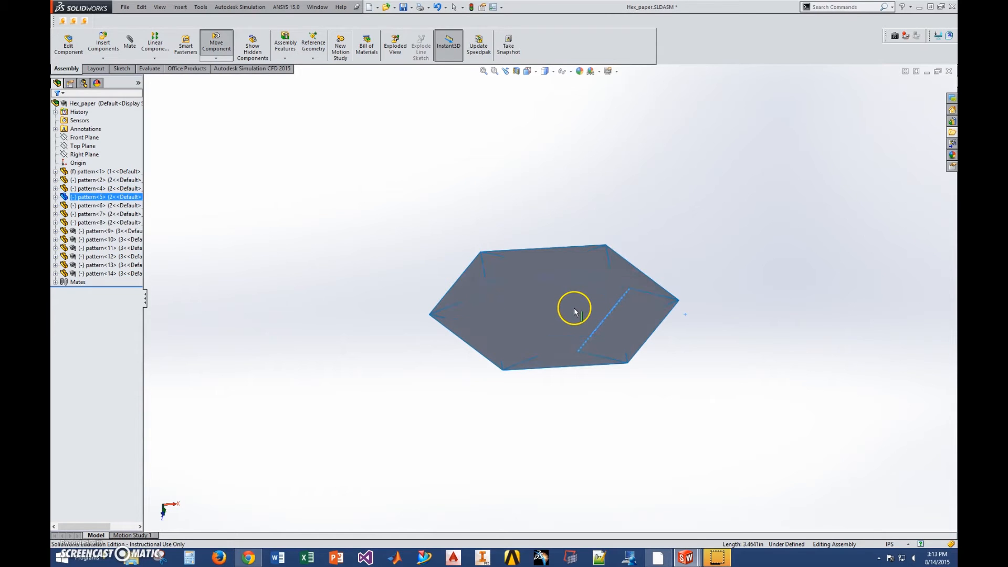
middle_click_drag(666, 221, 666, 347)
Return to the hex_stack2 assembly and finish editing the base panel in context
left_click(319, 7)
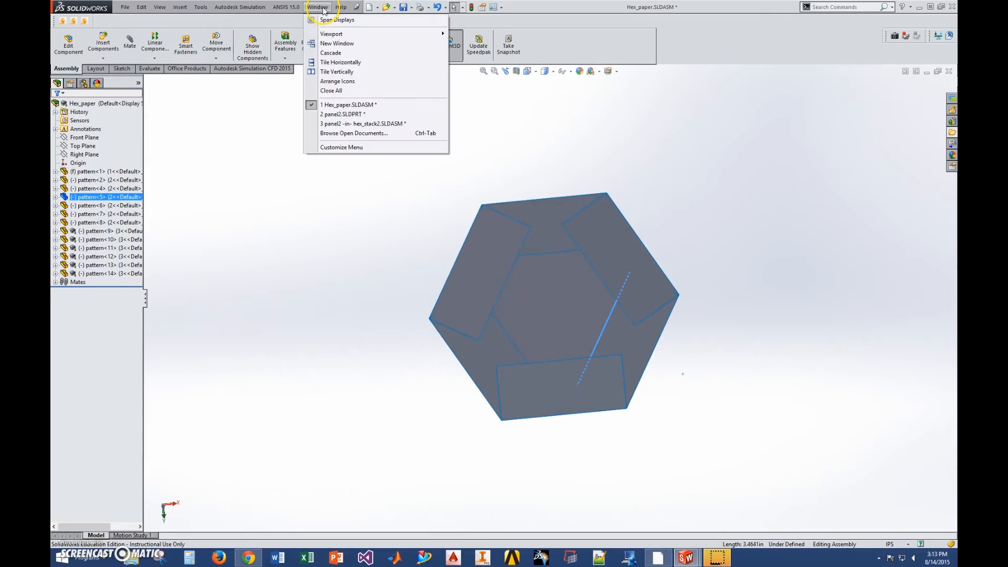
left_click(354, 123)
double_click(355, 125)
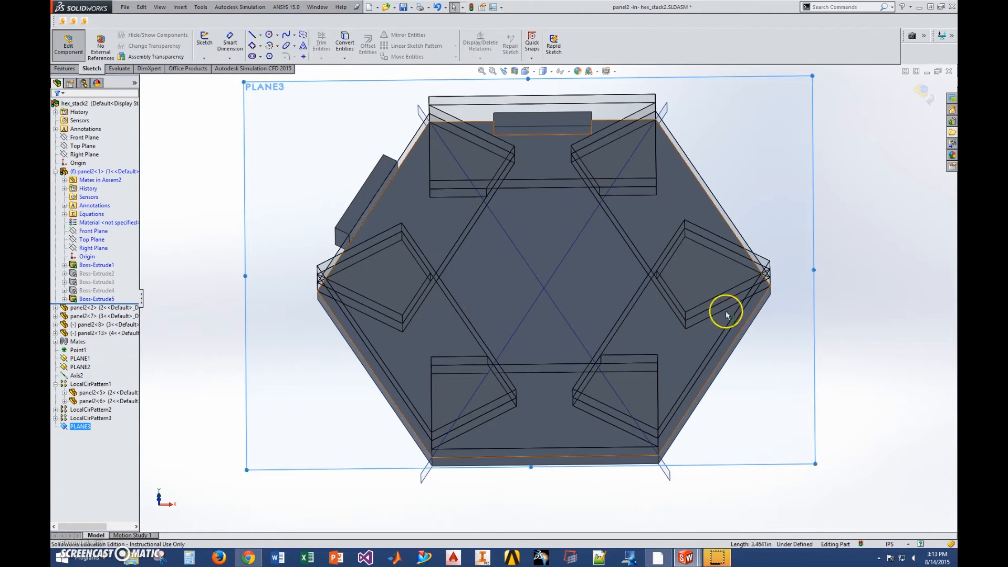
left_click(74, 53)
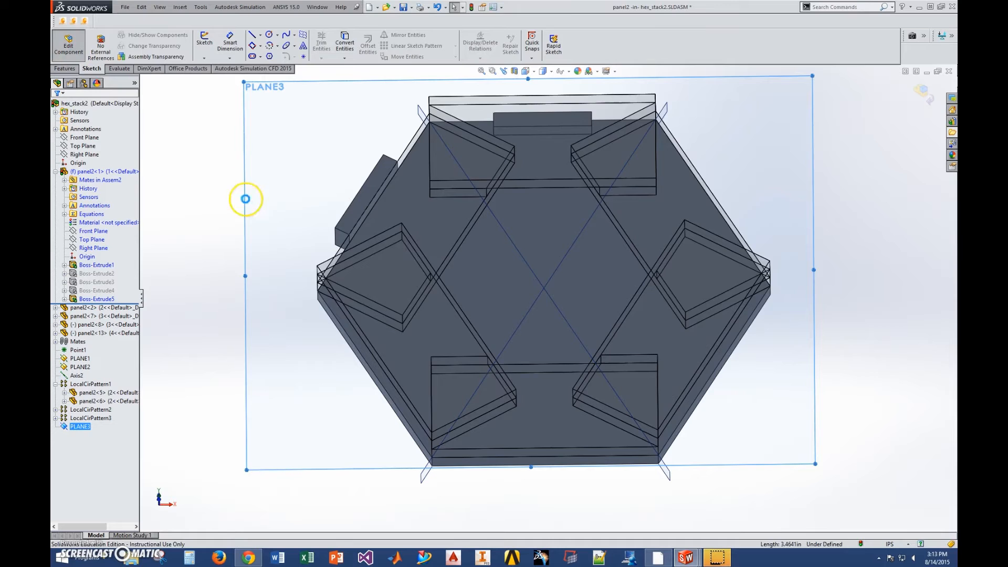
Examine how the base panel's edge tabs sit against the stacked panels around the assembly
middle_click_drag(573, 286, 613, 307)
middle_click_drag(552, 342, 599, 318)
scroll(496, 337, "down", 5)
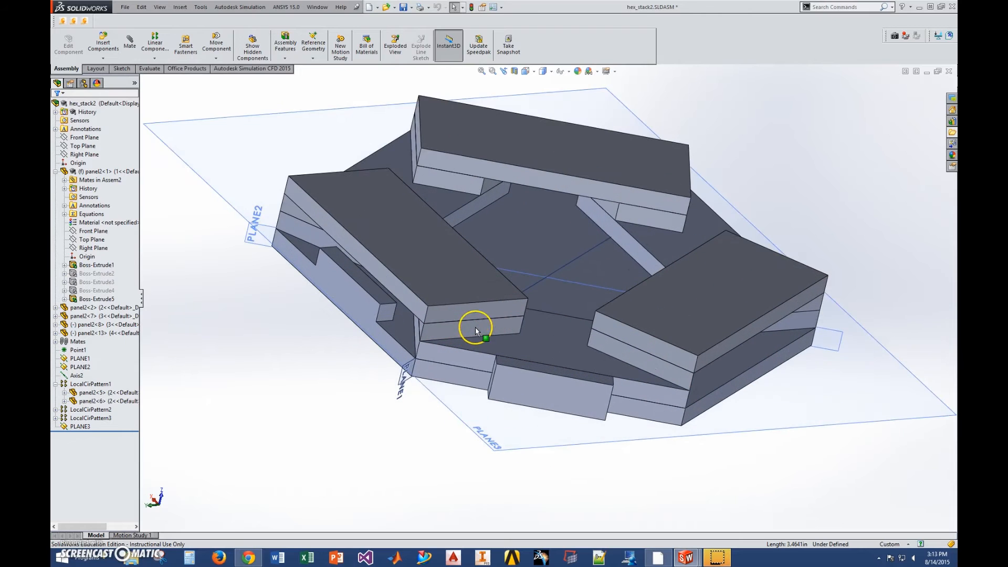
middle_click_drag(681, 469, 655, 465)
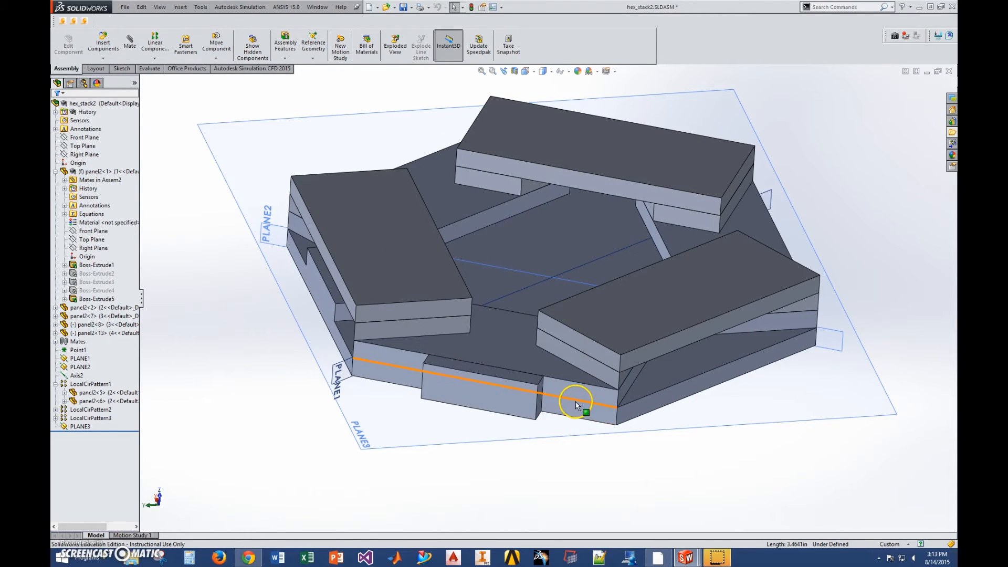
left_click(587, 452)
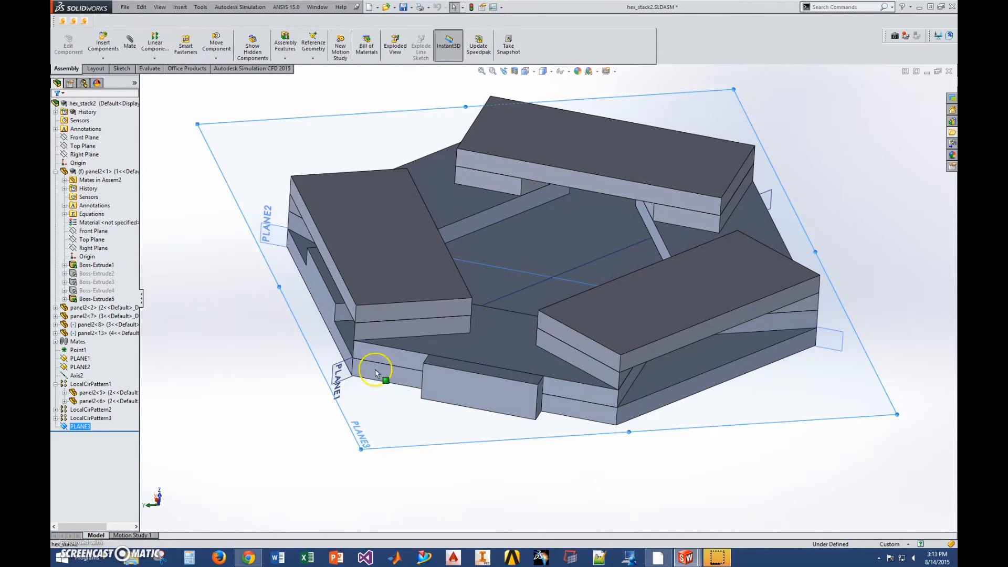
left_click(345, 331)
middle_click_drag(281, 393, 407, 386)
left_click(332, 312)
left_click(376, 438)
scroll(415, 315, "down", 4)
left_click(455, 331)
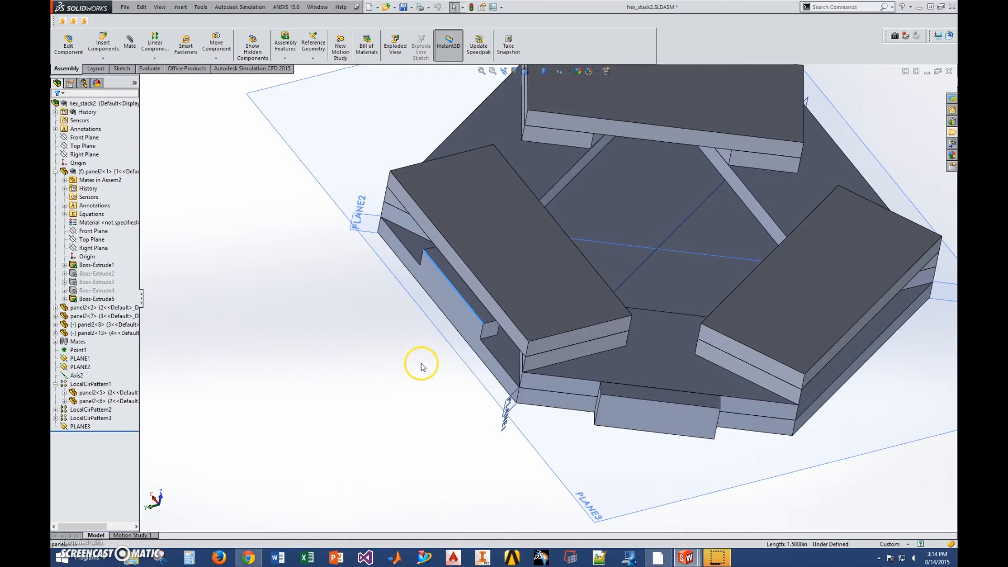
Inspect the faces of both edge tabs and the clearance to the folded panel above them
left_click(485, 316)
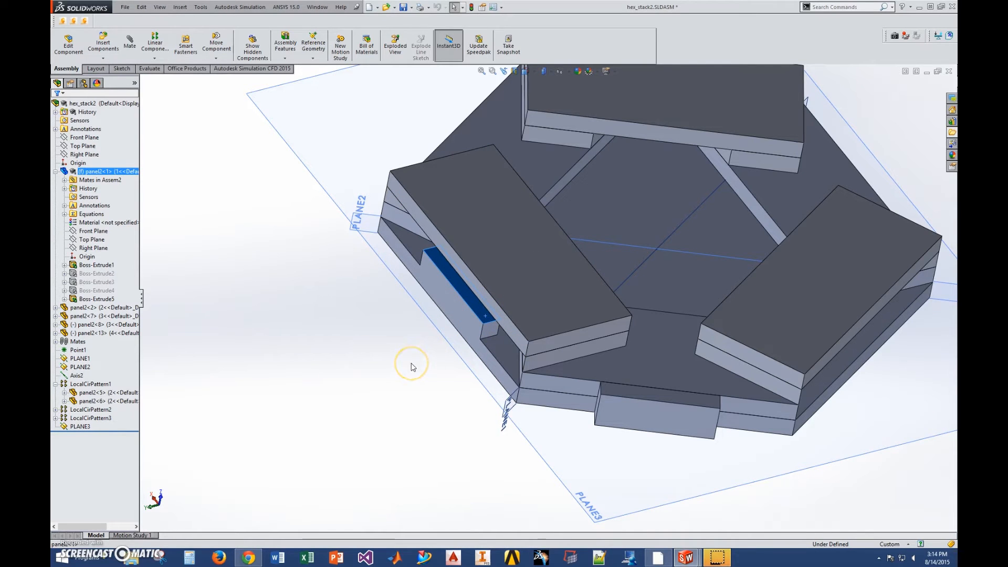
left_click(463, 297)
left_click(399, 356)
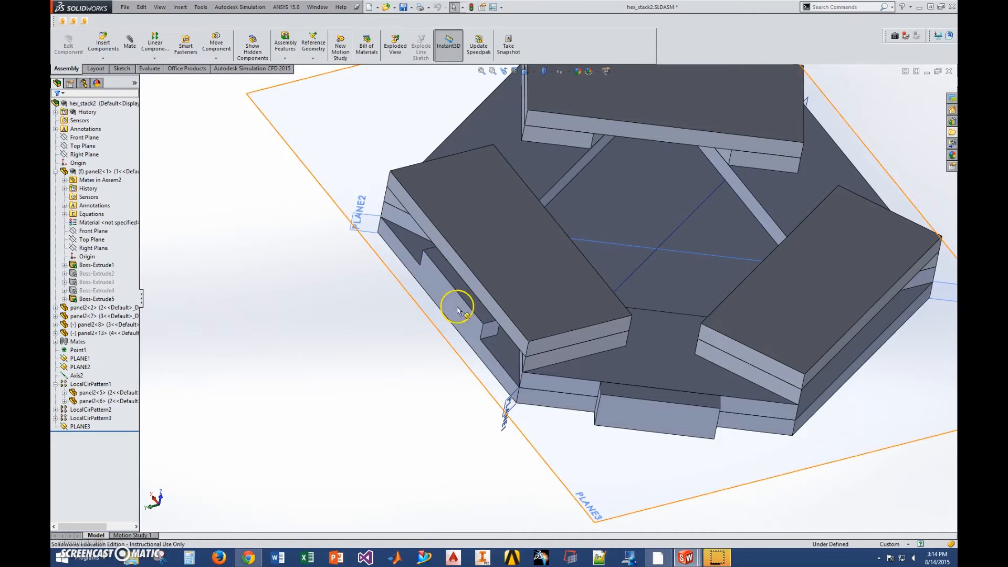
left_click(552, 295)
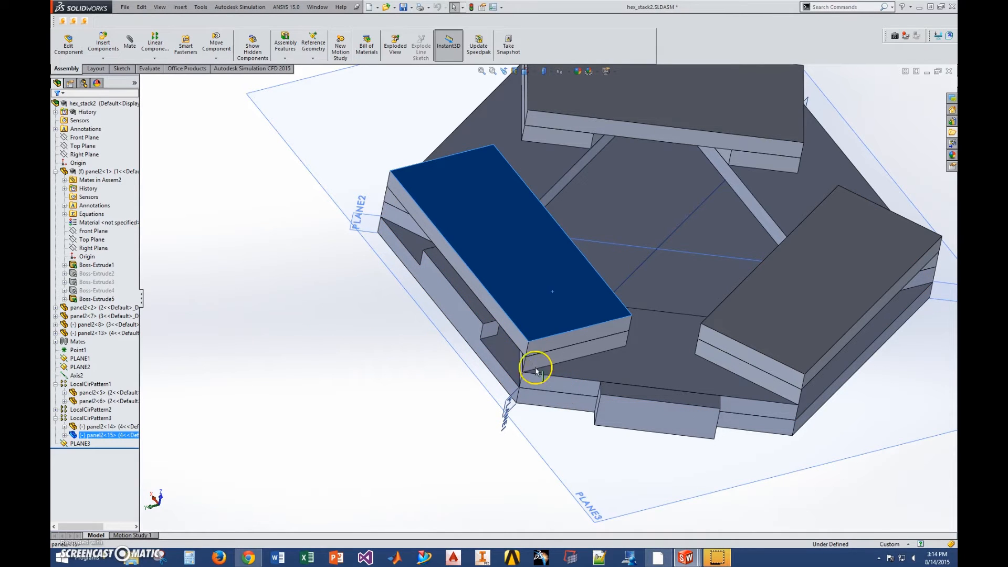
middle_click_drag(553, 376, 569, 356)
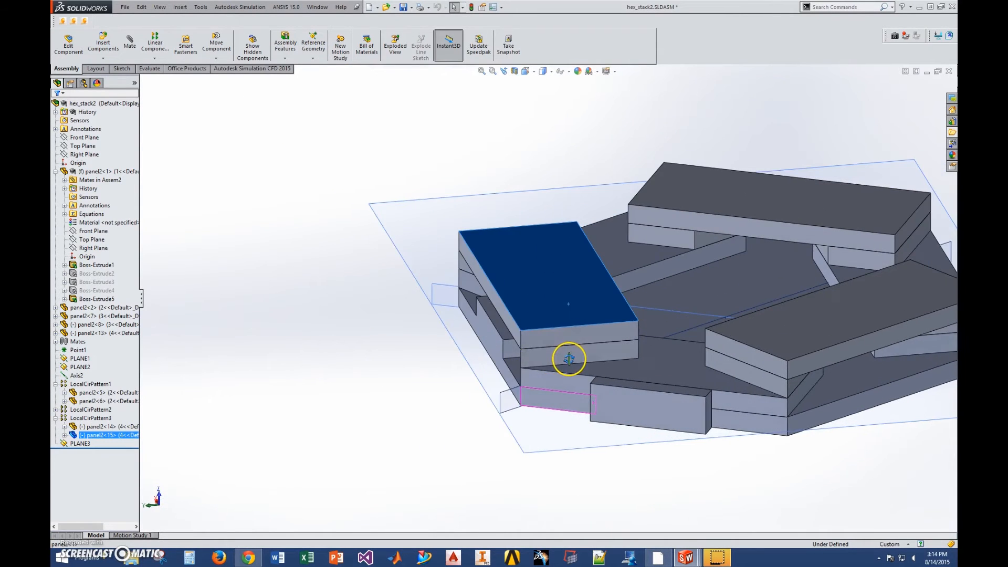
left_click(510, 349)
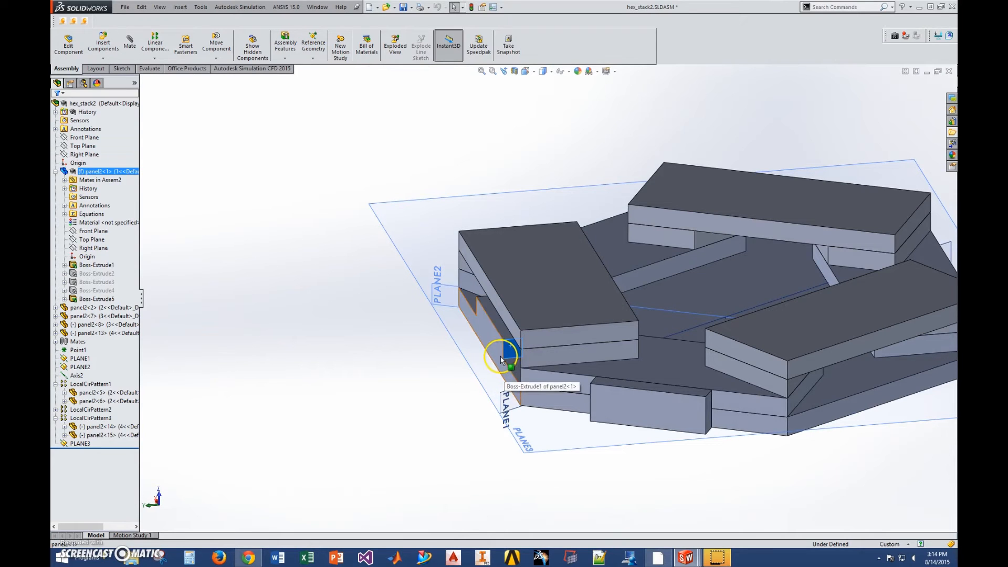
left_click(653, 416)
left_click(480, 410)
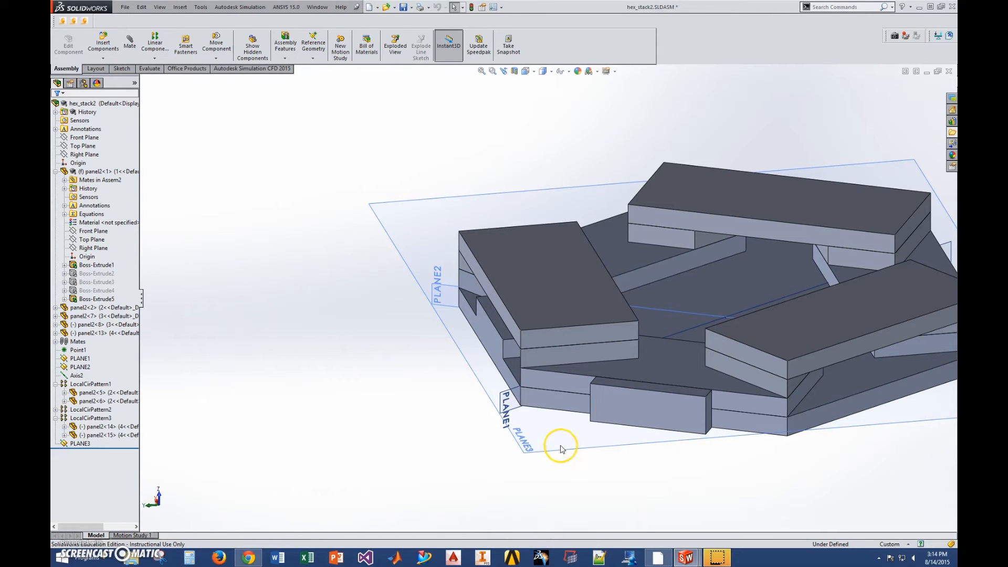
left_click(500, 321)
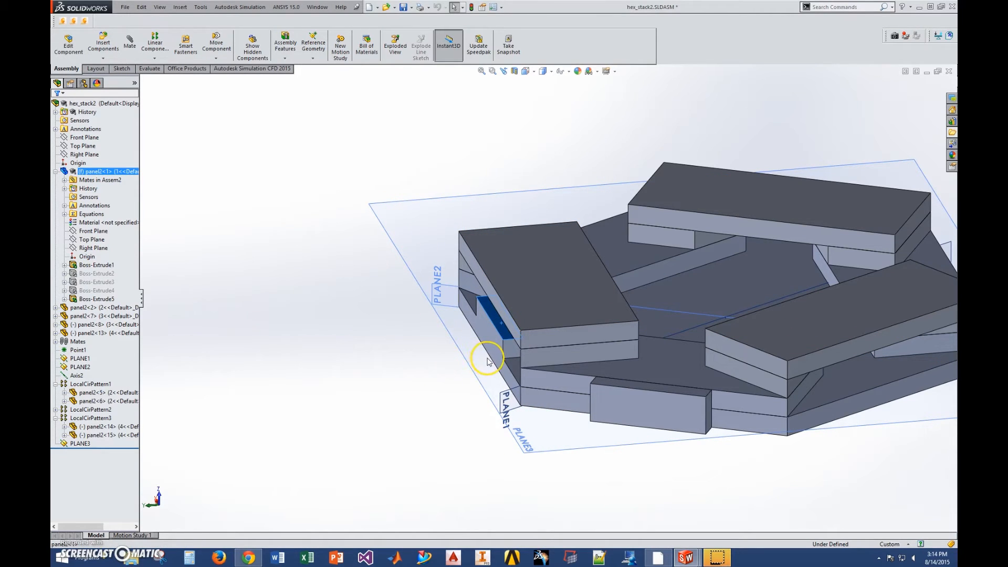
scroll(609, 452, "down", 2)
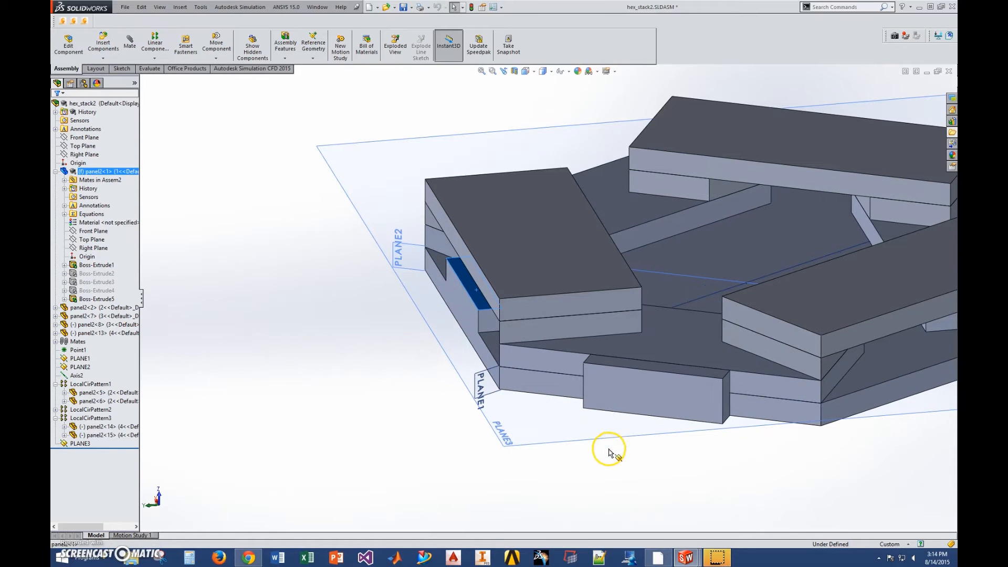
Inspect the outer edge of the tab under the folded panel and the end face of the protruding tab
key("Escape")
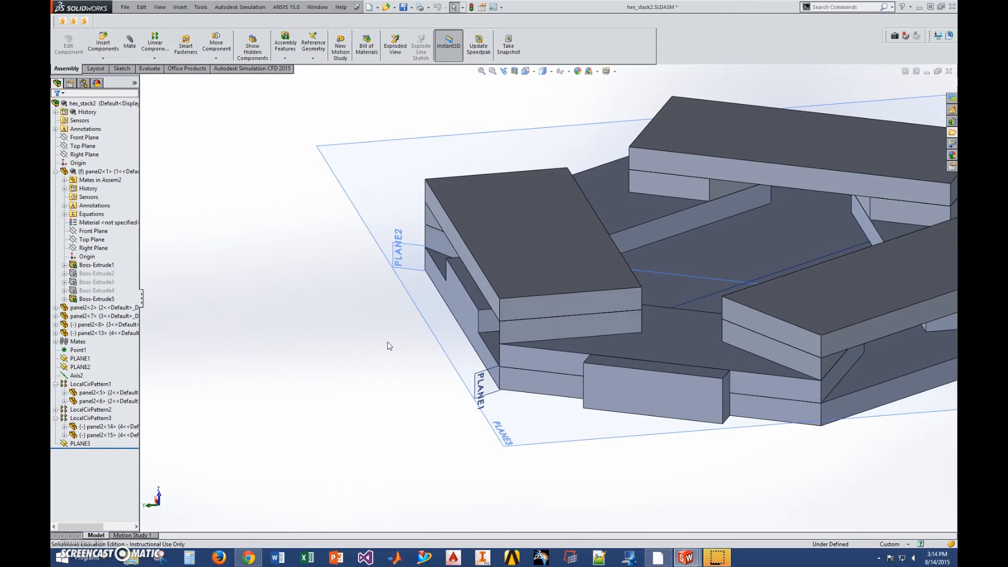
left_click(451, 268)
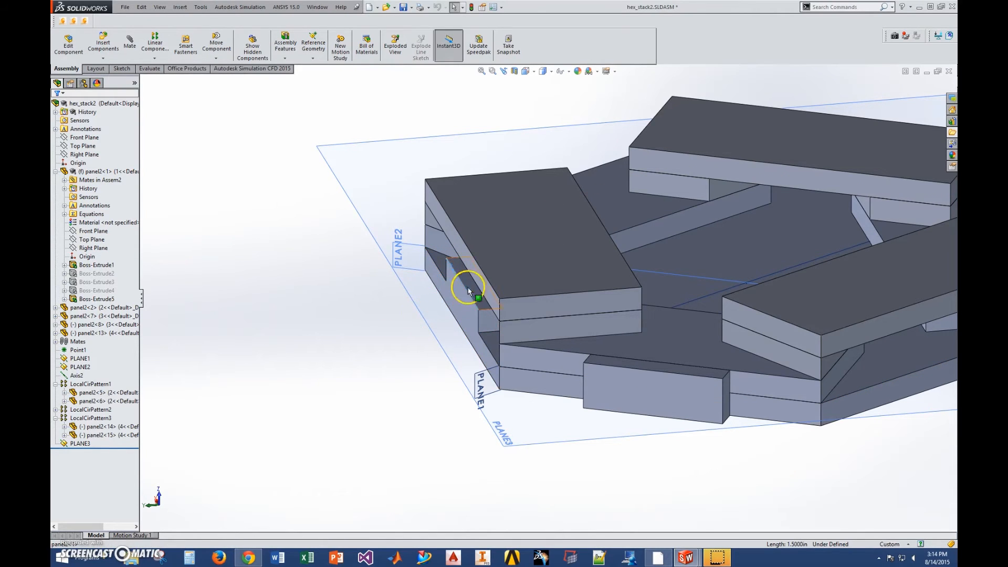
scroll(469, 290, "down", 2)
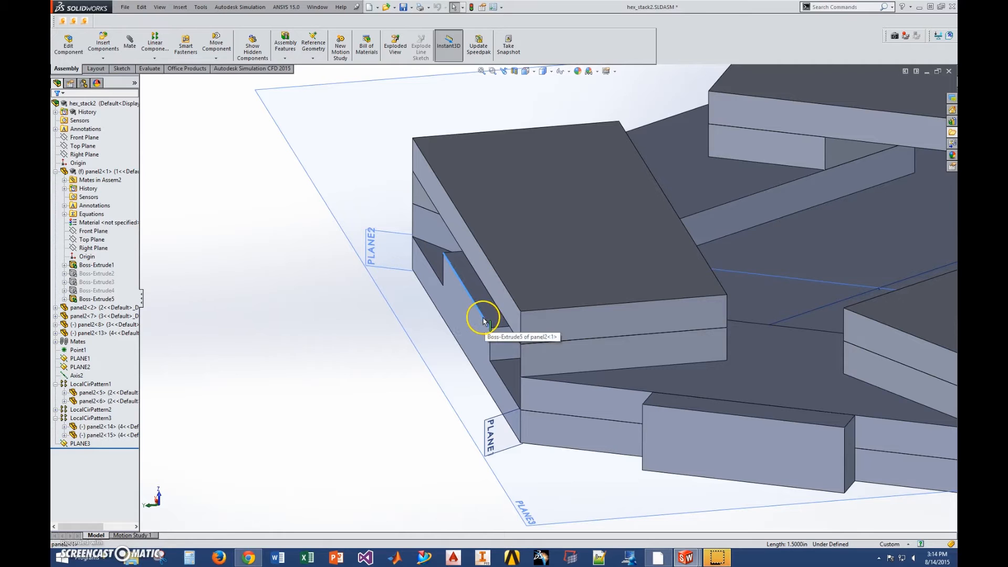
scroll(390, 366, "up", 5)
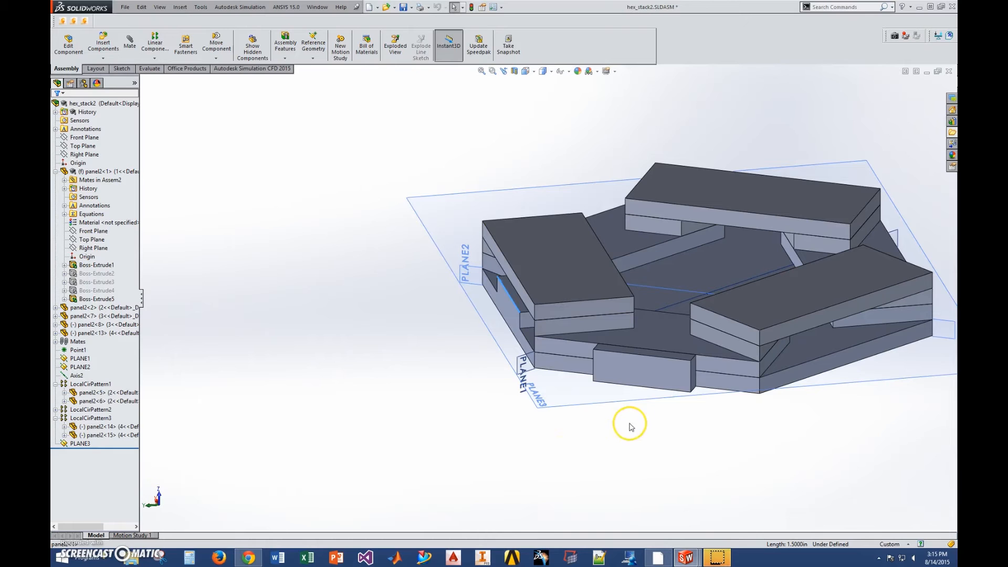
middle_click_drag(676, 410, 651, 441)
left_click(590, 361)
scroll(593, 368, "down", 2)
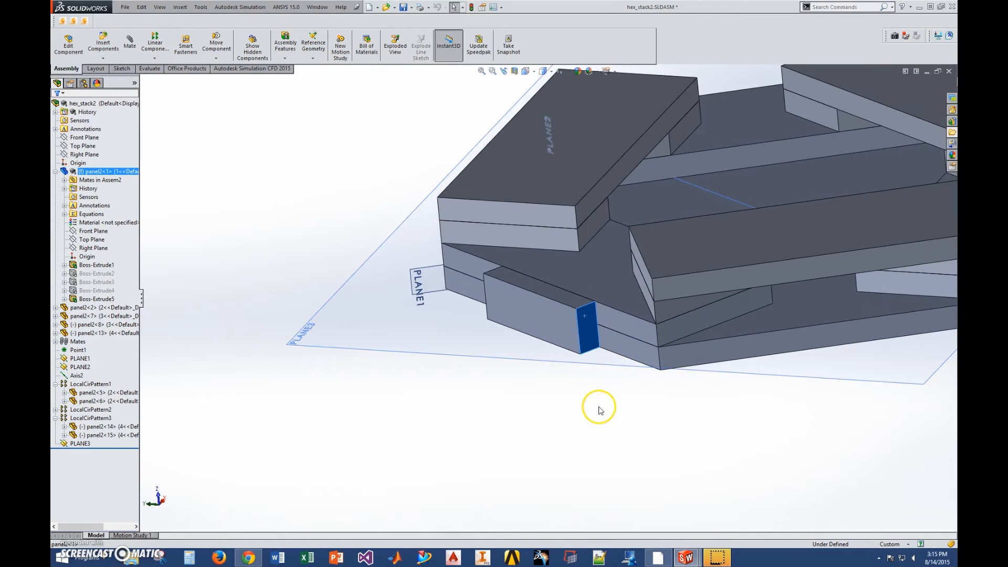
middle_click_drag(600, 411, 599, 398)
left_click(581, 297)
Examine from above and from the side how far the protruding tab stands off the base panel's edge
middle_click_drag(598, 342, 600, 496)
mouse_move(605, 425)
middle_mouse_down()
mouse_move(612, 401)
mouse_move(614, 411)
middle_mouse_up()
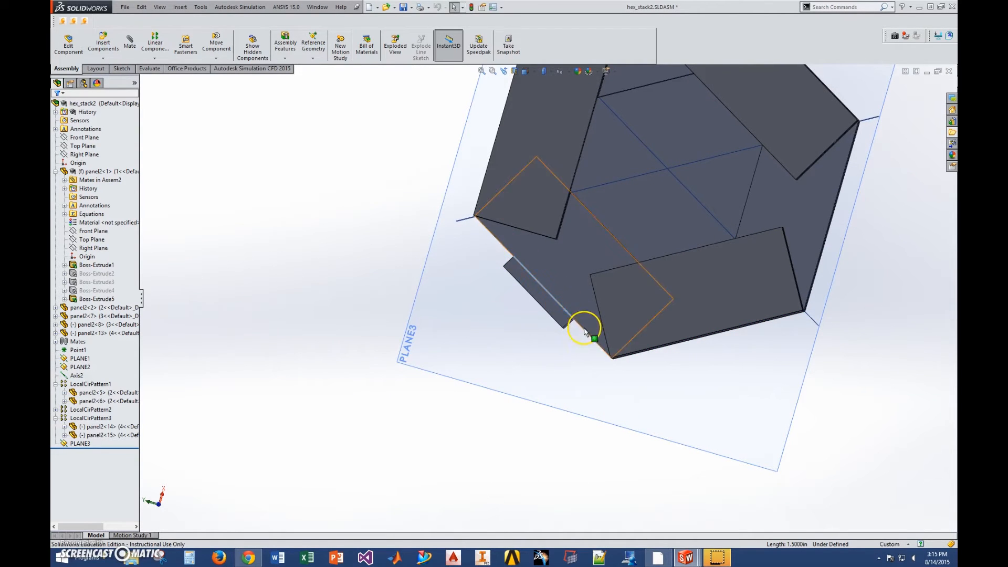
middle_click_drag(590, 349, 600, 236)
scroll(598, 257, "down", 5)
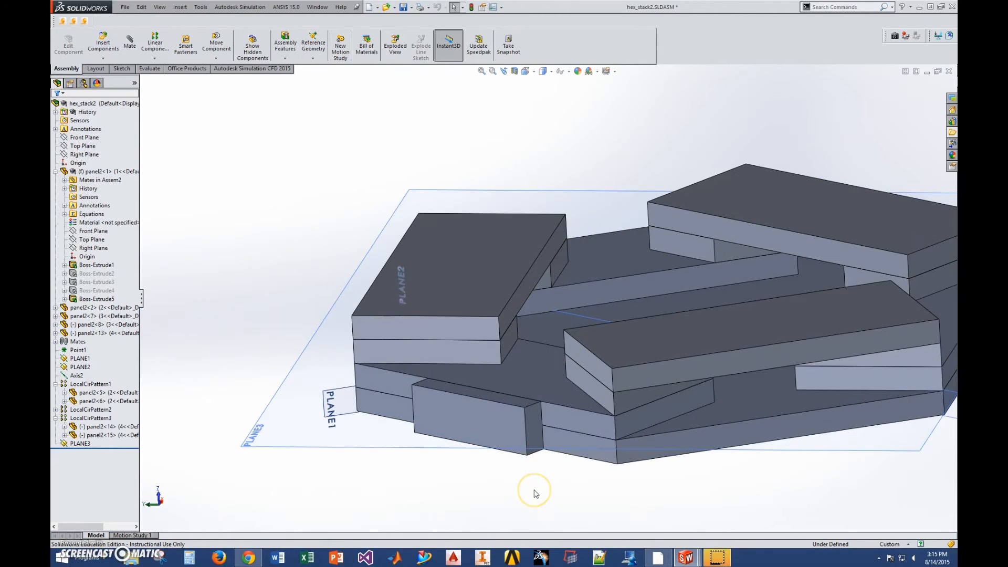
scroll(534, 493, "up", 3)
scroll(584, 399, "down", 1)
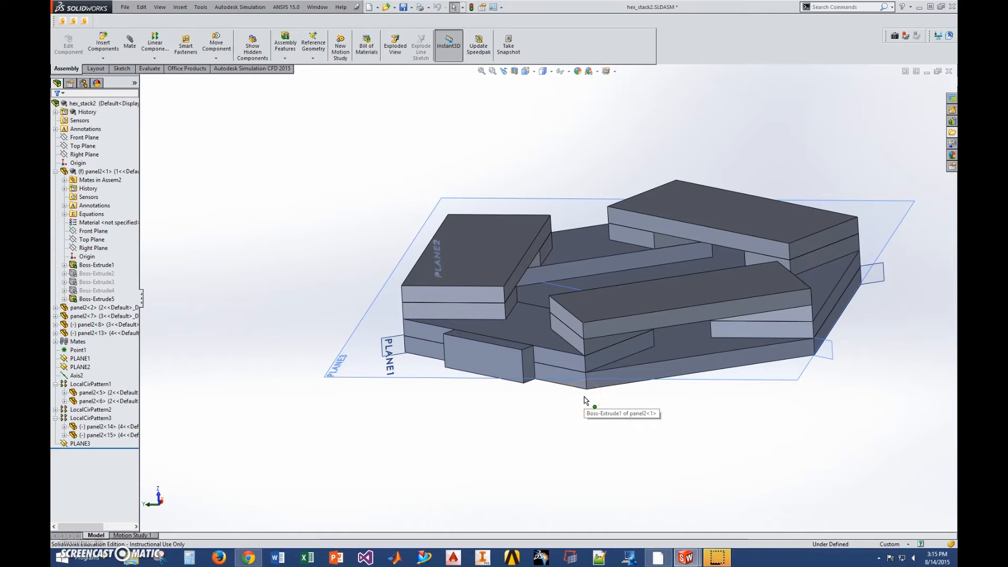
left_click(587, 401)
left_click(509, 359)
middle_click_drag(428, 439, 420, 357)
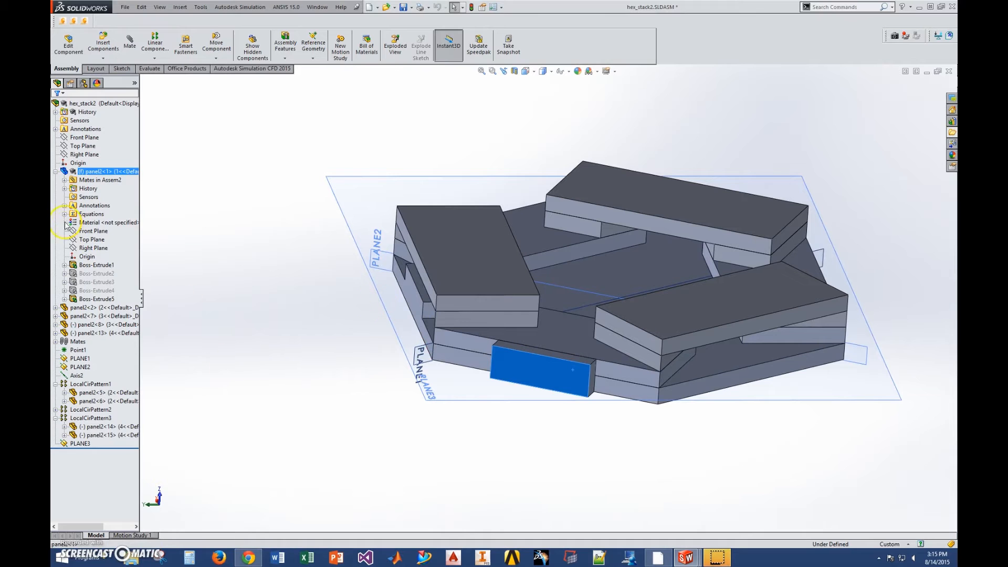
left_click(87, 299)
left_click(155, 58)
left_click(161, 77)
left_click(173, 353)
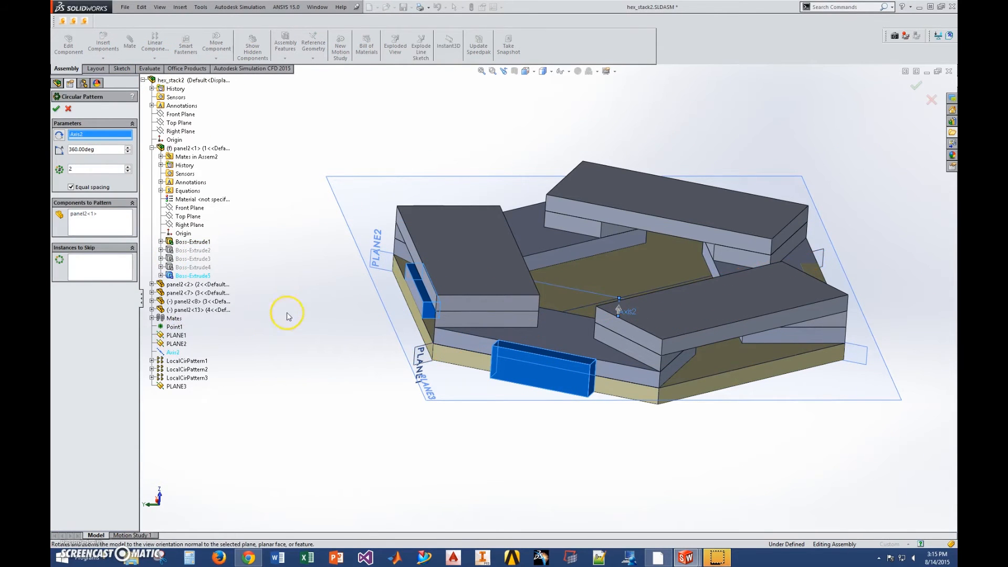
left_click(128, 167)
left_click(68, 109)
Edit the base panel in context and circularly pattern its tab extrusion about Axis2 with three equally spaced instances over 360 degrees
right_click(581, 230)
left_click(589, 238)
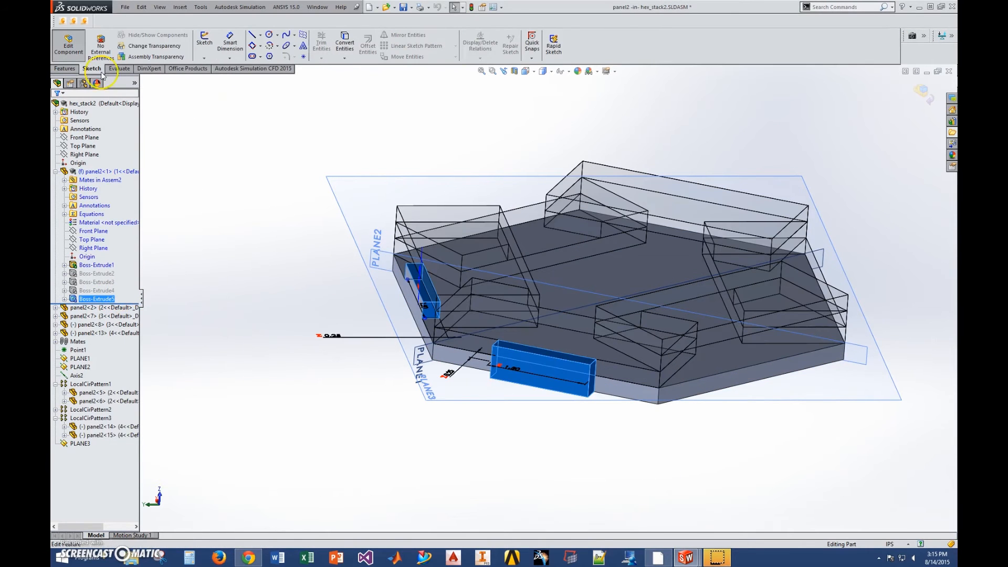
left_click(473, 59)
left_click(480, 76)
left_click(101, 133)
left_click(173, 352)
left_click(128, 167)
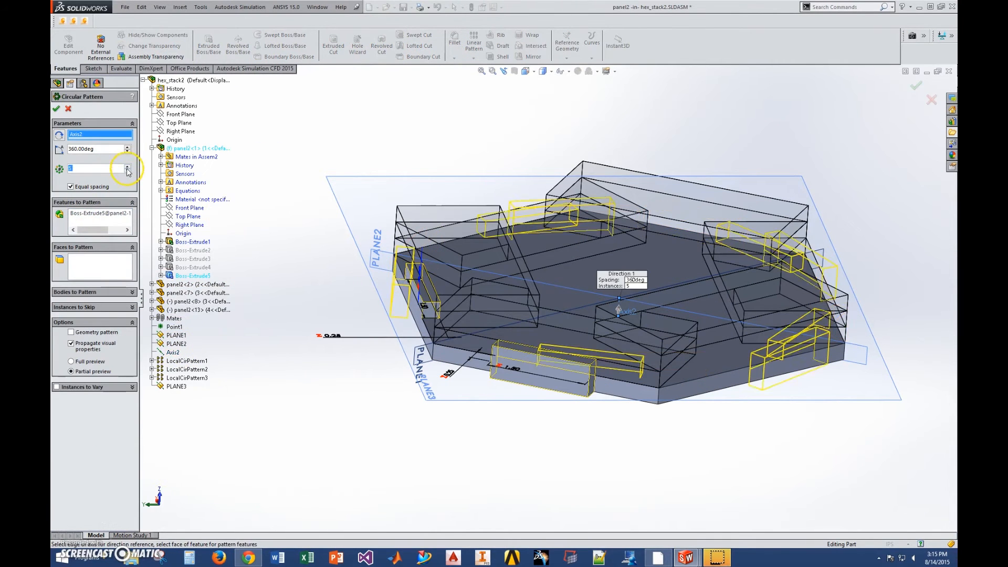
left_click(58, 109)
Finish editing the base panel in context and check the patterned tabs around the hexagon
left_click(55, 172)
scroll(415, 360, "up", 2)
mouse_move(455, 371)
middle_mouse_down()
mouse_move(459, 385)
mouse_move(442, 394)
mouse_move(473, 368)
middle_mouse_up()
left_click(558, 281)
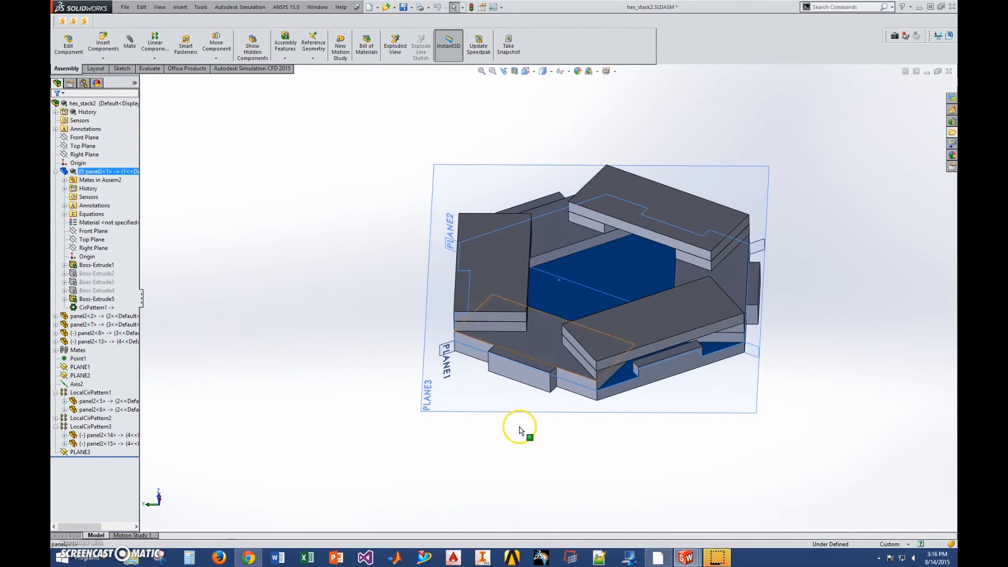
key("Escape")
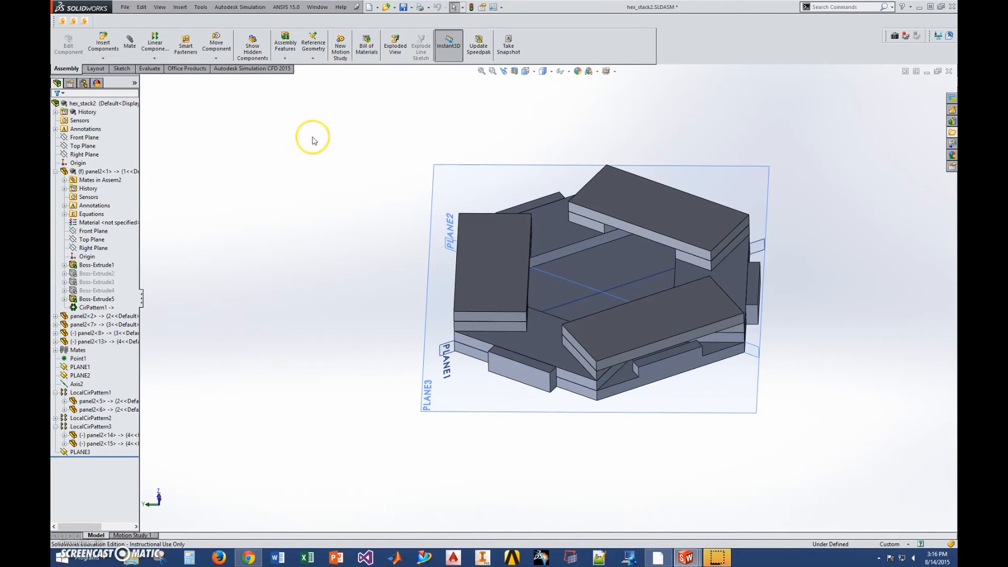
Switch to the Hex_paper assembly and unfold its side panels outward from the central hexagon
left_click(332, 10)
left_click(353, 104)
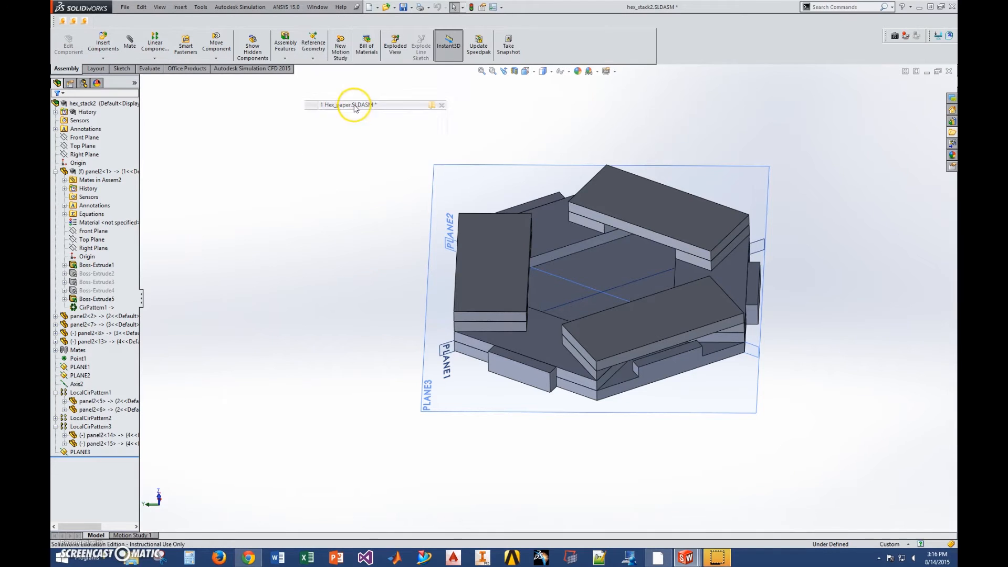
key("Down")
middle_click_drag(673, 165, 704, 127)
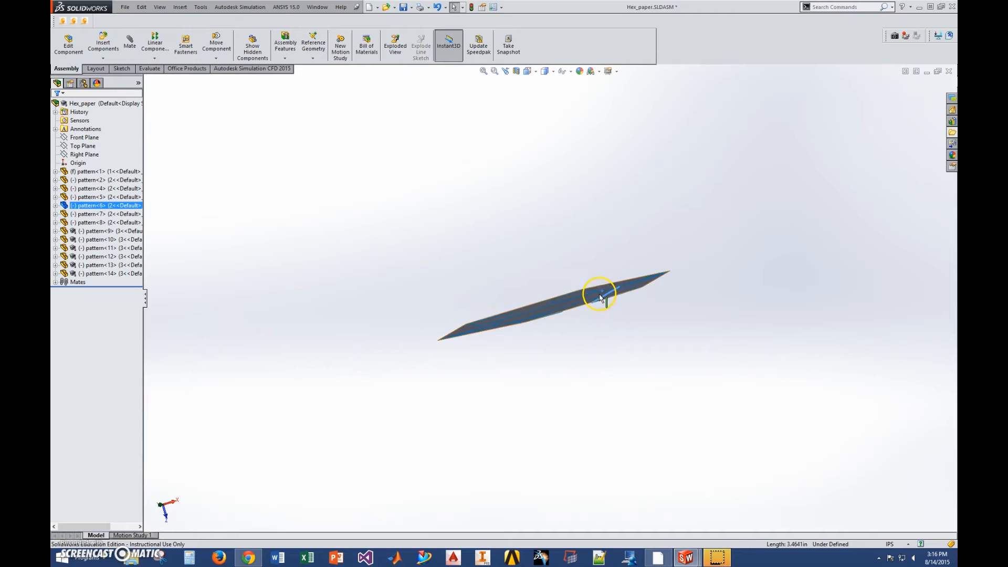
key("Escape")
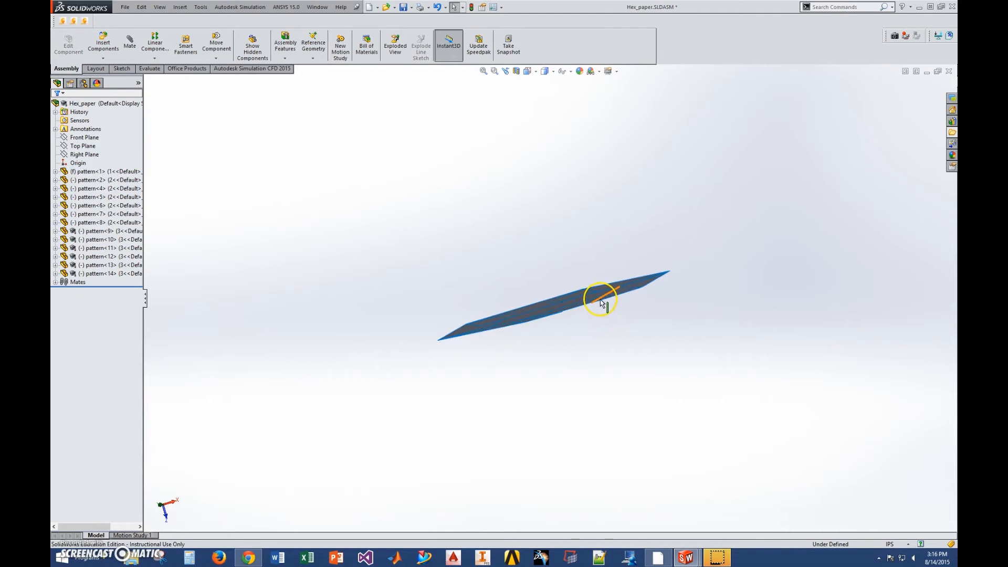
left_click_drag(606, 297, 742, 271)
middle_click_drag(741, 270, 776, 371)
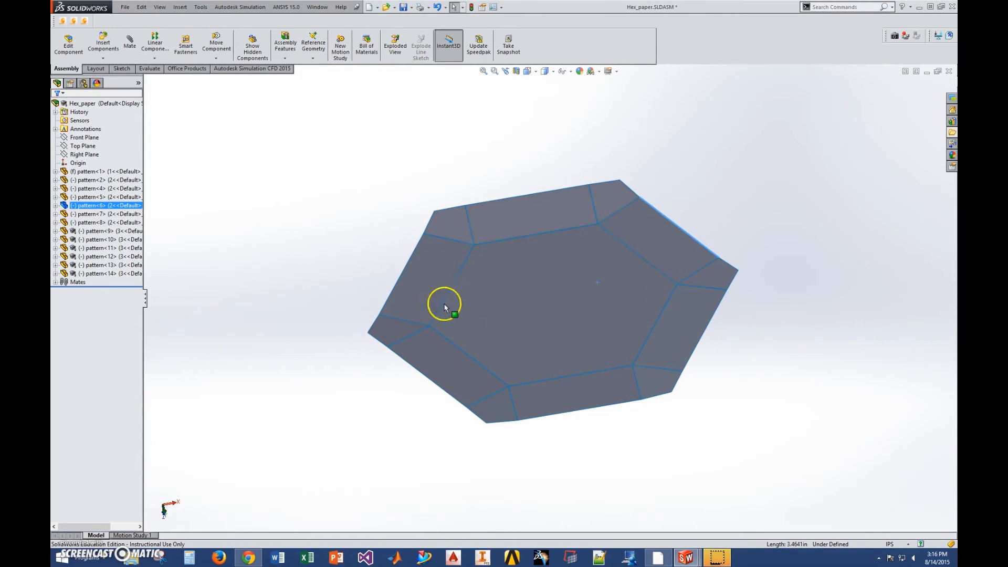
Return to the hex_stack2 assembly and examine the second-layer panel's top face beside the base panel's tabs
left_click(318, 6)
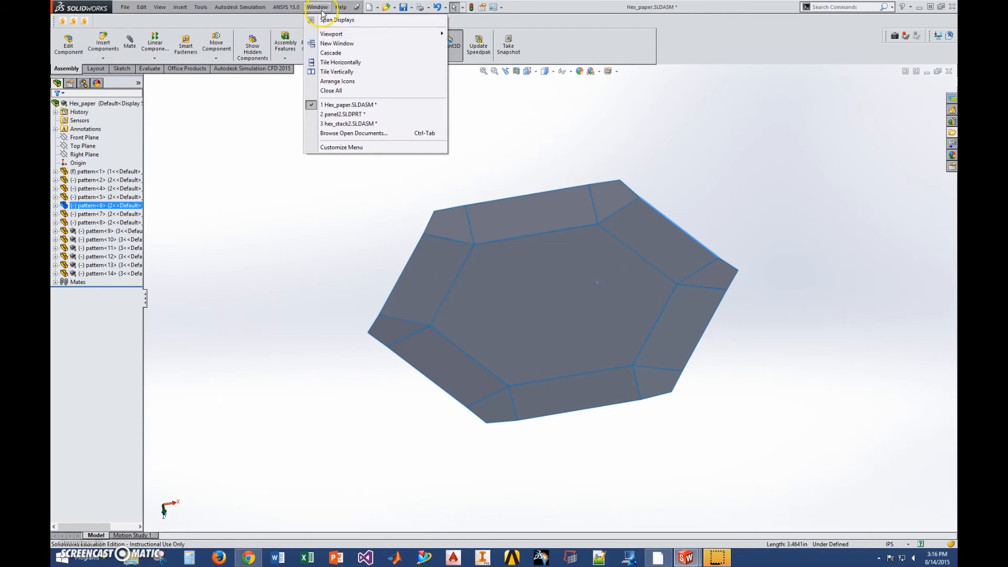
left_click(347, 124)
middle_click_drag(452, 344, 707, 381)
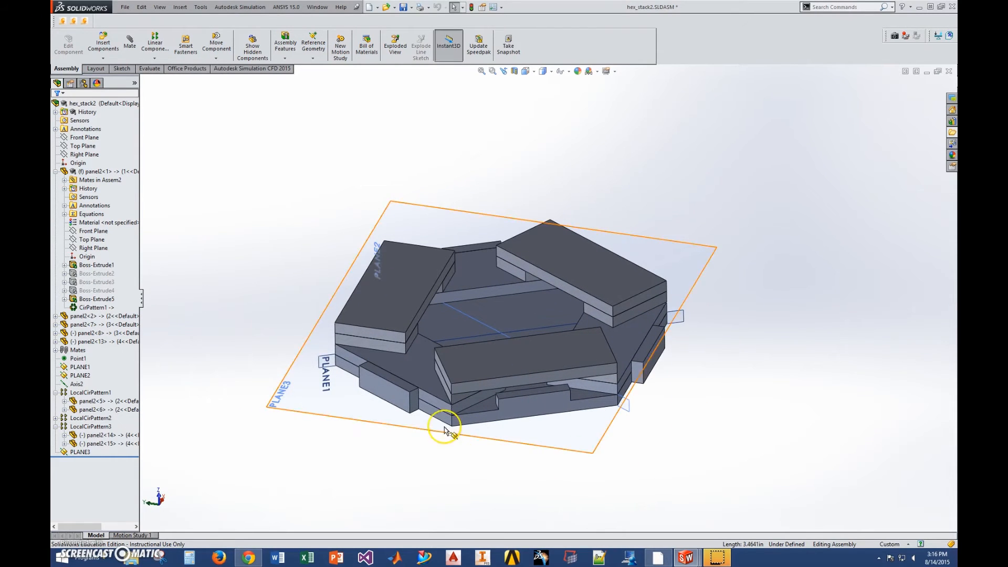
left_click(428, 386)
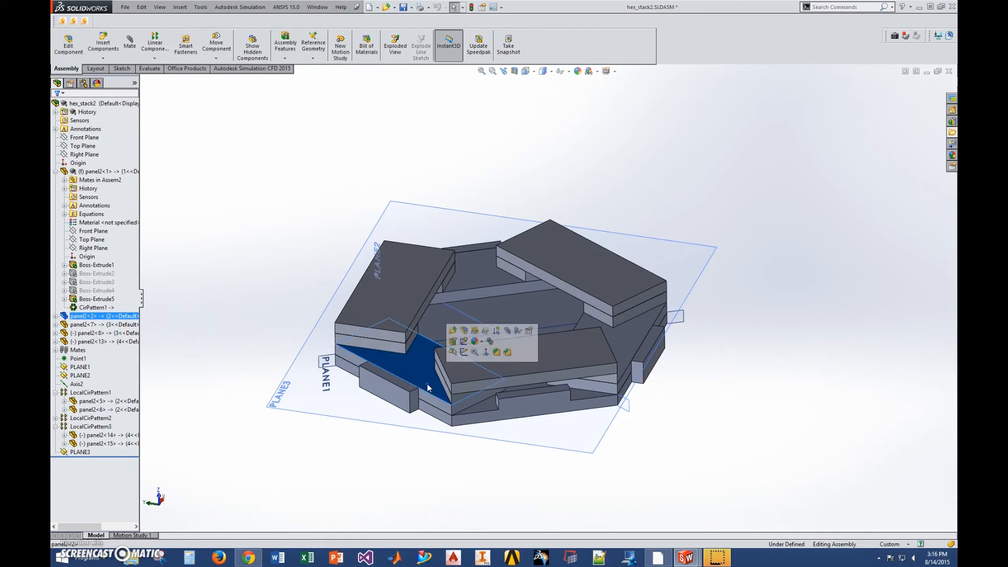
middle_click_drag(534, 474, 534, 436)
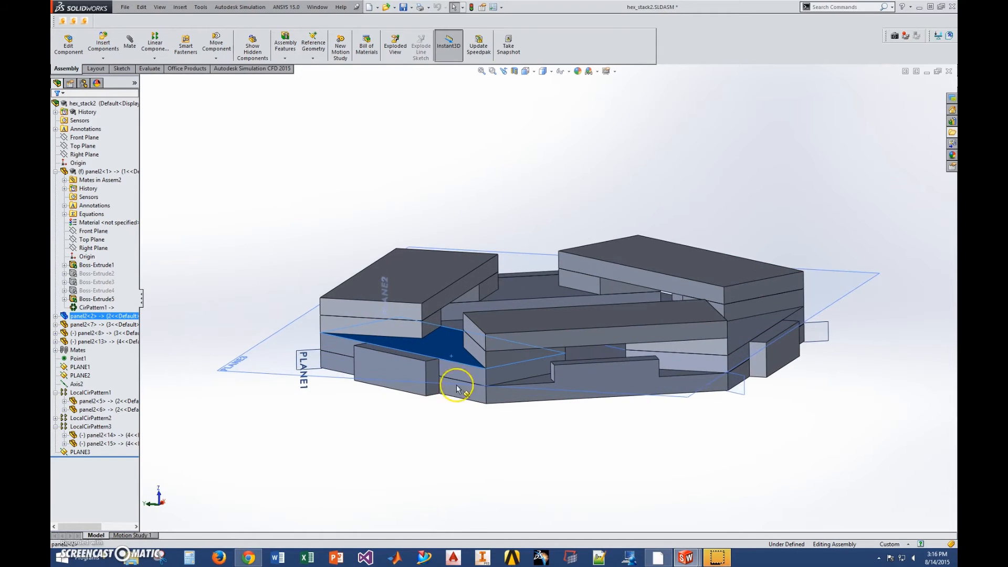
middle_click_drag(506, 377, 499, 457)
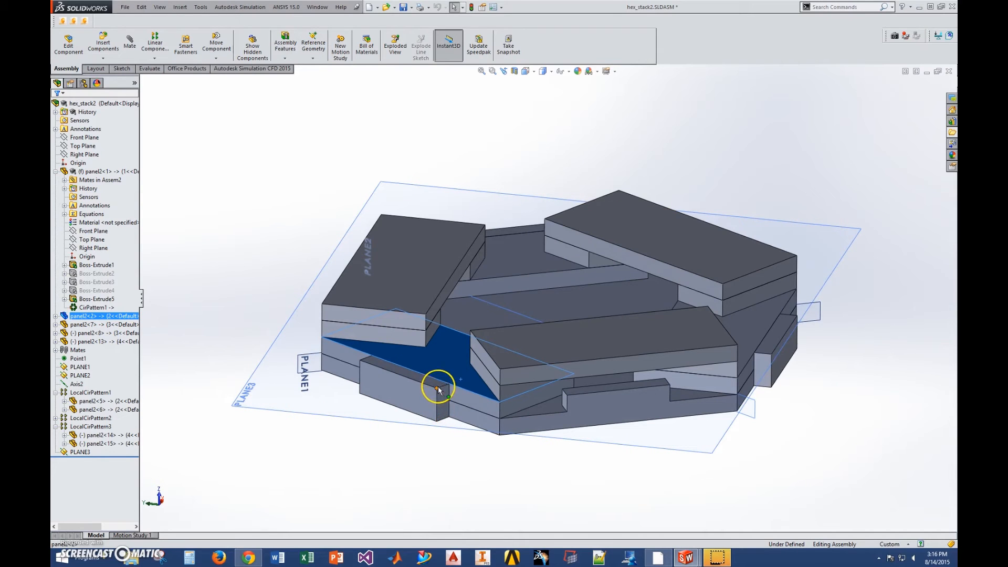
Examine the outer edge of the second-layer panel and the side faces of the third-layer panel stacked above it
left_click(471, 391)
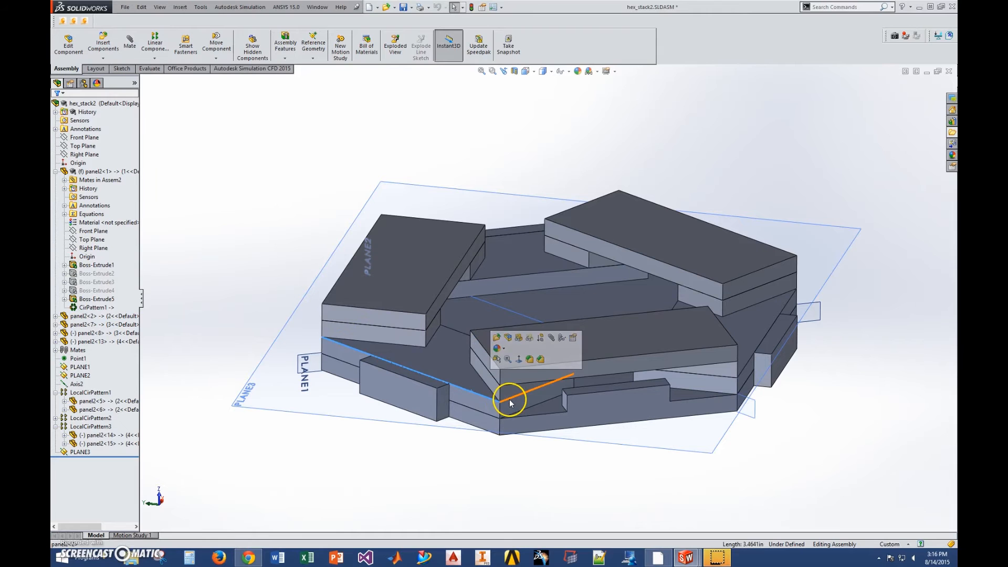
middle_click_drag(338, 349, 489, 388)
left_click(488, 384)
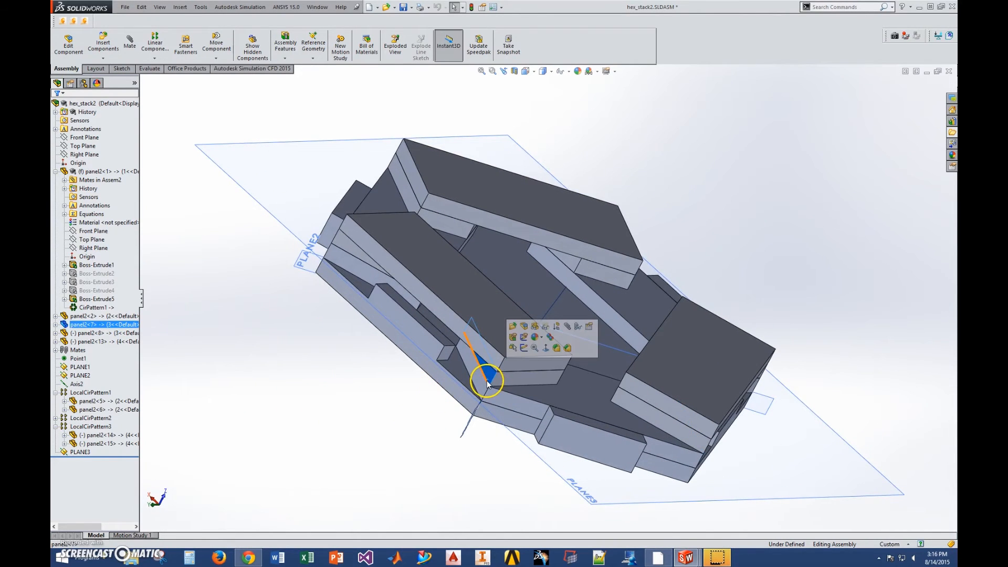
left_click(401, 457)
middle_click_drag(401, 457, 342, 448)
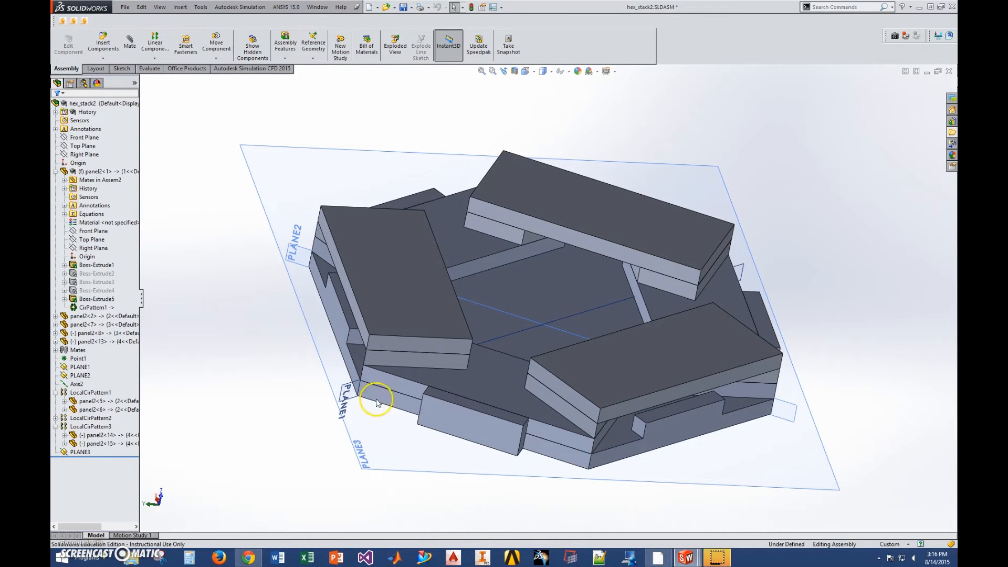
left_click(408, 358)
middle_click_drag(306, 401, 264, 362)
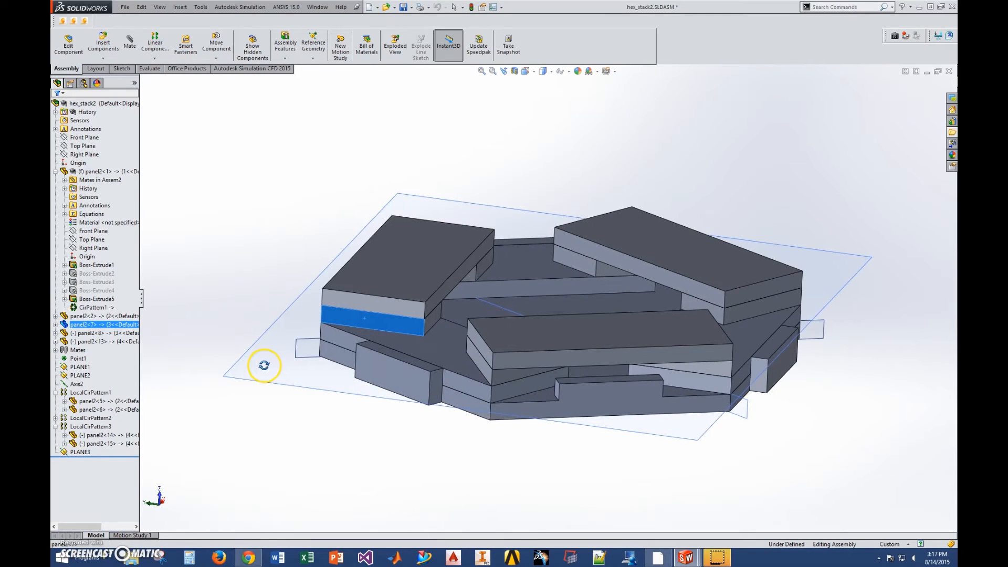
left_click(249, 413)
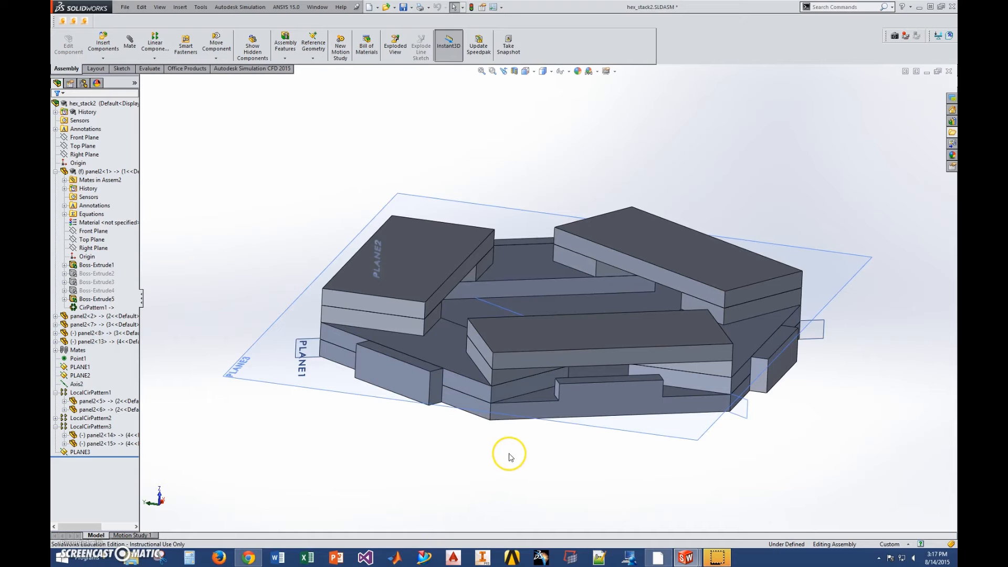
middle_click_drag(523, 450, 601, 460)
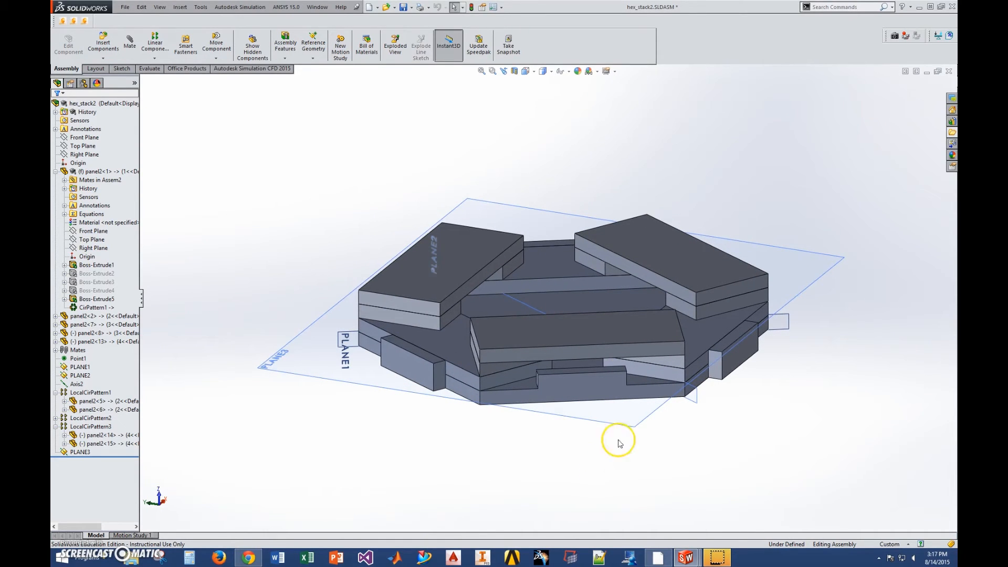
Open the fourth-layer panel, panel2<13>, for editing in the context of the assembly
left_click(56, 172)
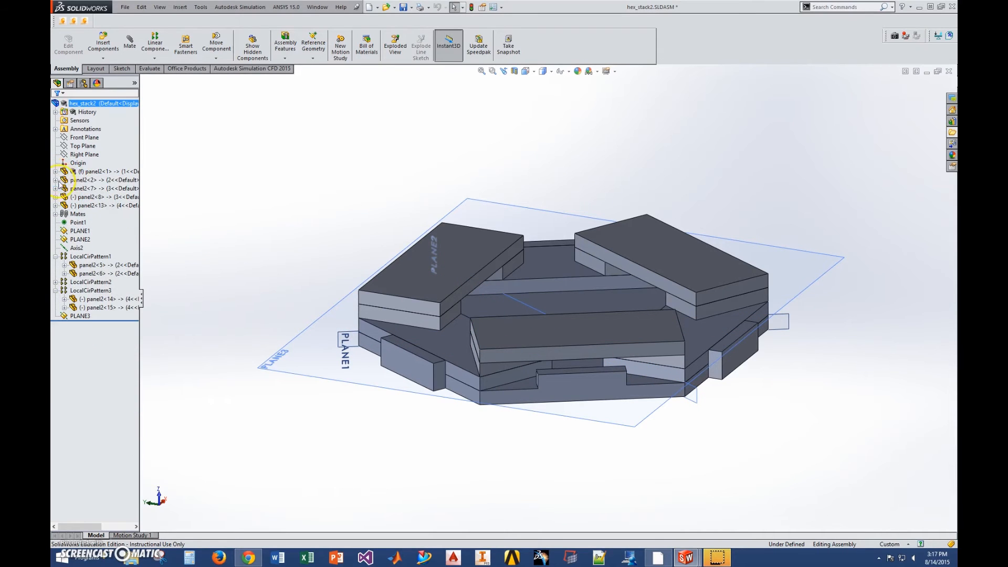
left_click(90, 205)
right_click(522, 335)
left_click(541, 307)
middle_click_drag(655, 466, 581, 426)
scroll(581, 427, "up", 3)
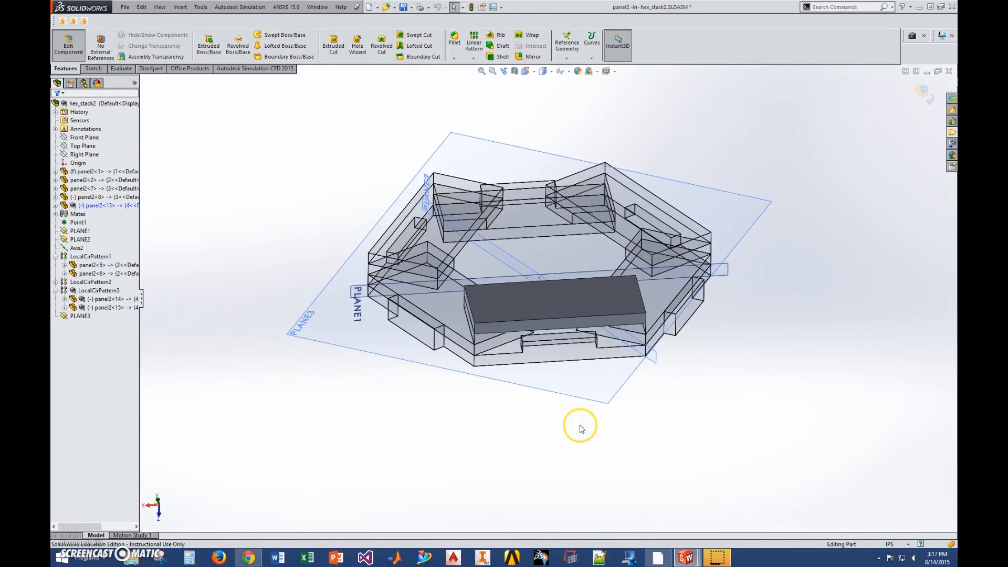
Start a sketch on the fourth-layer panel's top face and draw a narrow rectangle along its long outer edge
right_click(558, 314)
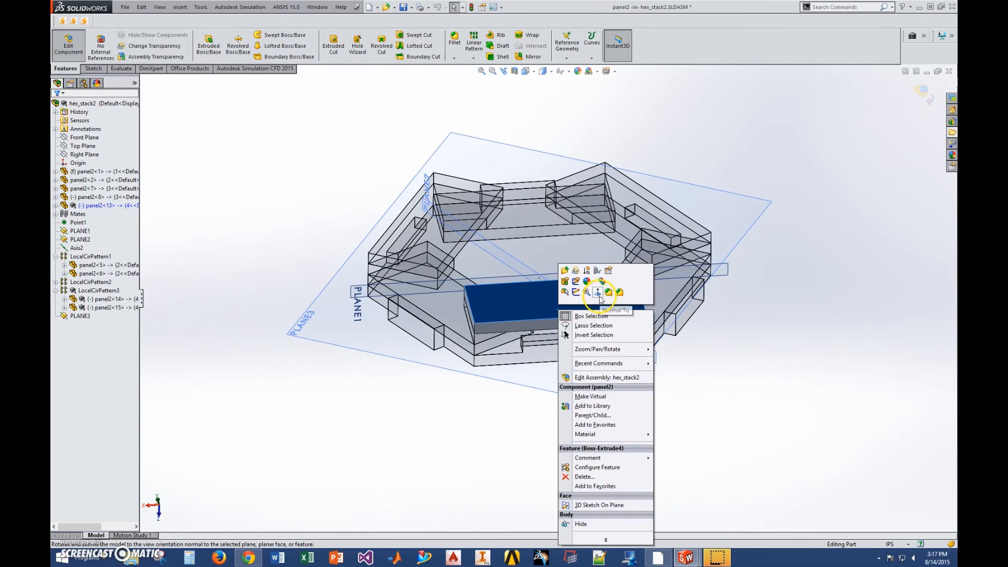
left_click(600, 292)
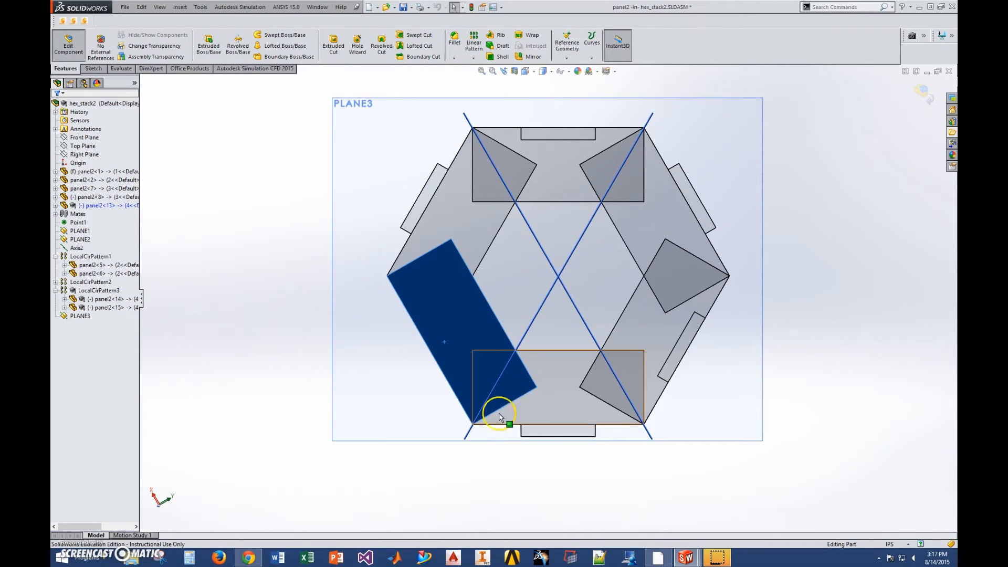
left_click(269, 434)
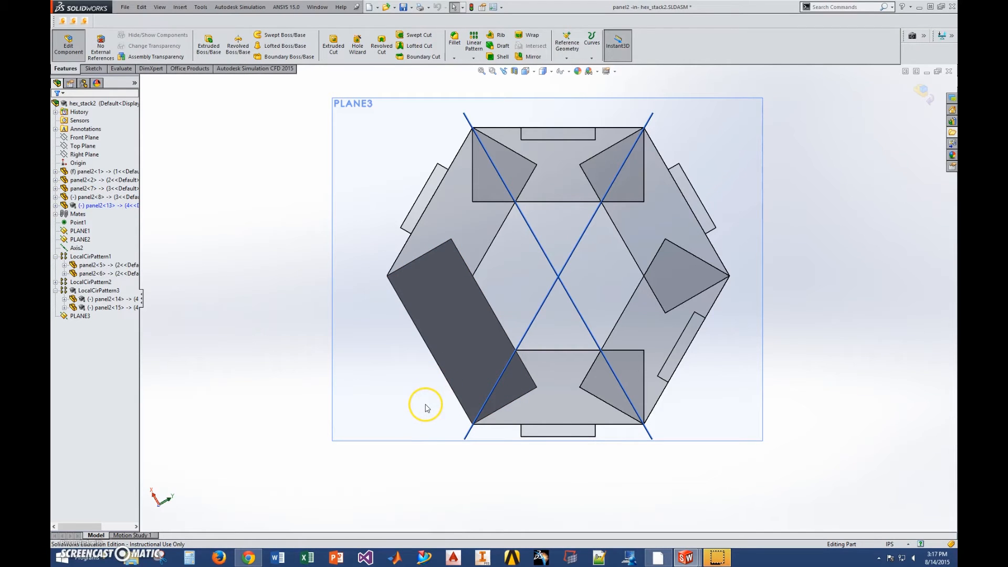
right_click(447, 342)
left_click(466, 313)
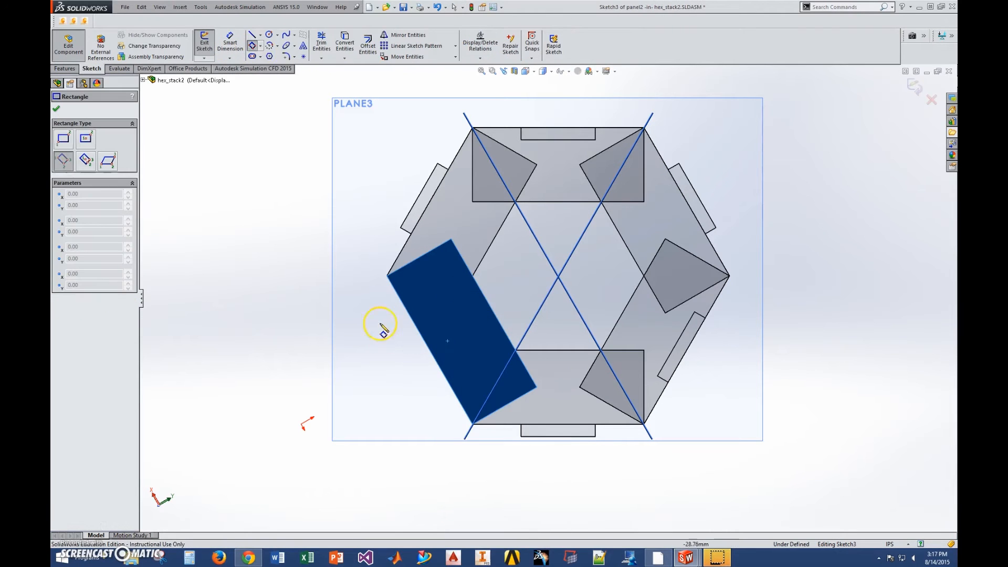
left_click(404, 304)
left_click(416, 345)
key("Escape")
scroll(388, 358, "down", 2)
left_click_drag(417, 319, 442, 300)
left_click(252, 34)
left_click(263, 454)
left_click(449, 347)
key("Escape")
key("ctrl+z")
Draw a line from the hexagon's center to the midpoint of the fourth-layer panel's outer edge
key("l")
left_click(635, 240)
left_click(450, 346)
key("Escape")
Make the short sides of the edge rectangle symmetric about the line from the hexagon's center
left_click_drag(448, 328, 472, 371)
left_click(471, 370)
left_click(467, 336, "ctrl")
left_click(418, 277, "ctrl")
left_click(84, 316)
Dimension the length of the rectangle along the panel's outer edge as 1.5 in
left_click(345, 308)
left_click(435, 323)
left_click(396, 353)
type("1.5in")
key("Return")
Dimension the rectangle's width with the equation =matt, linking it to the material thickness
left_click(429, 295)
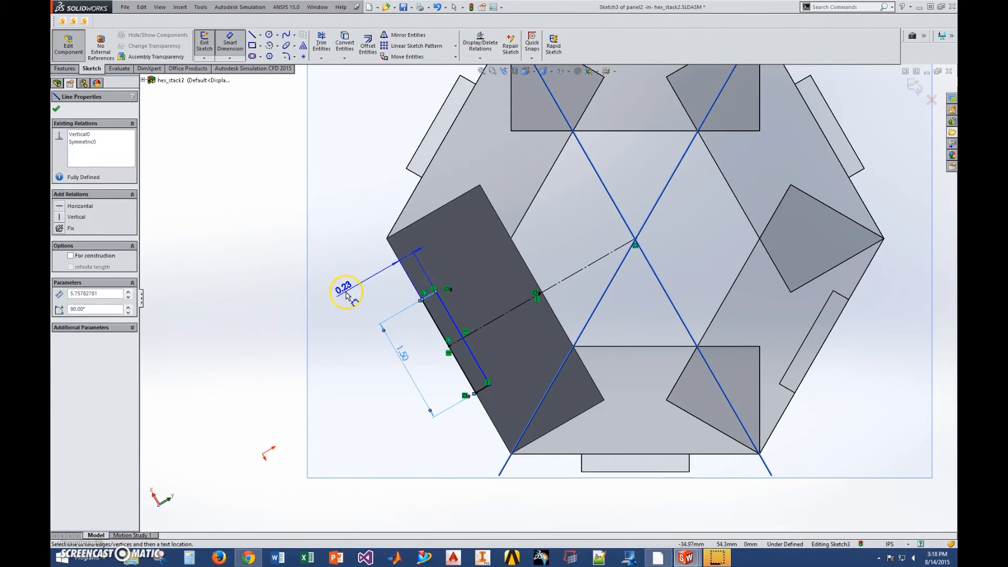
left_click(346, 291)
type("=matt")
key("Return")
key("Return")
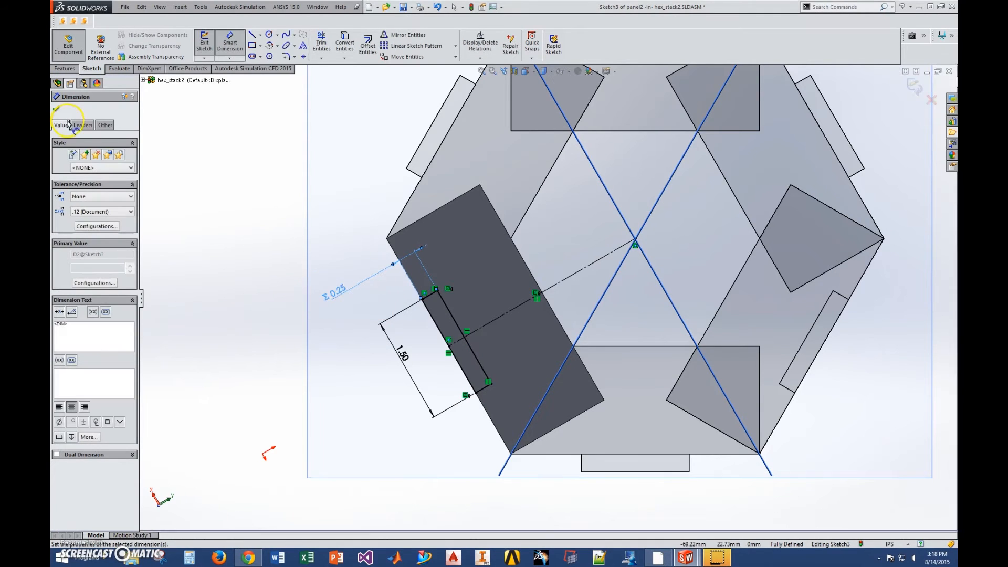
Extrude the edge rectangle as a boss with a depth of =matt and return to editing the assembly
left_click(64, 68)
left_click(208, 45)
type("=matt")
key("Return")
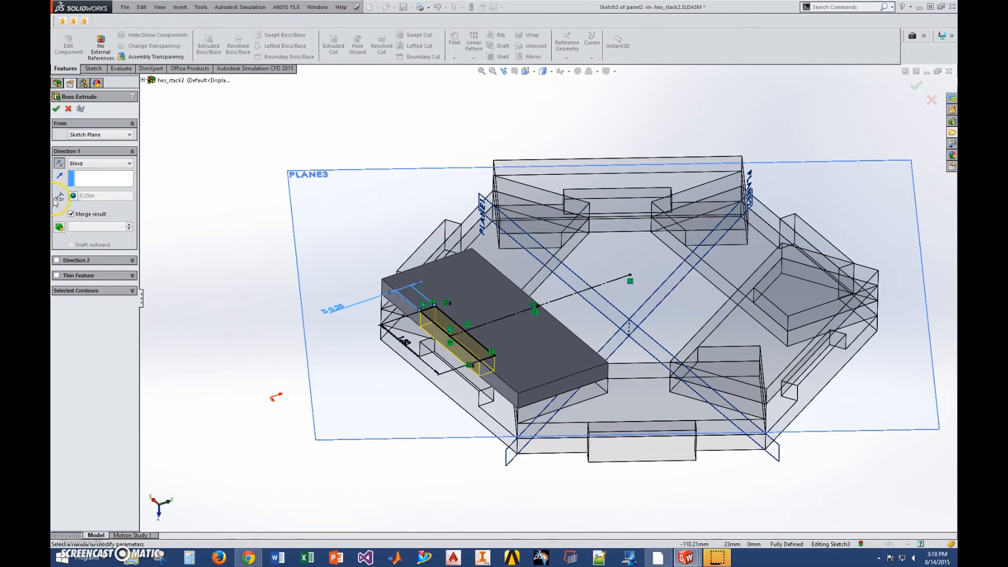
key("Return")
mouse_move(270, 371)
middle_mouse_down()
mouse_move(274, 348)
mouse_move(286, 360)
mouse_move(265, 368)
middle_mouse_up()
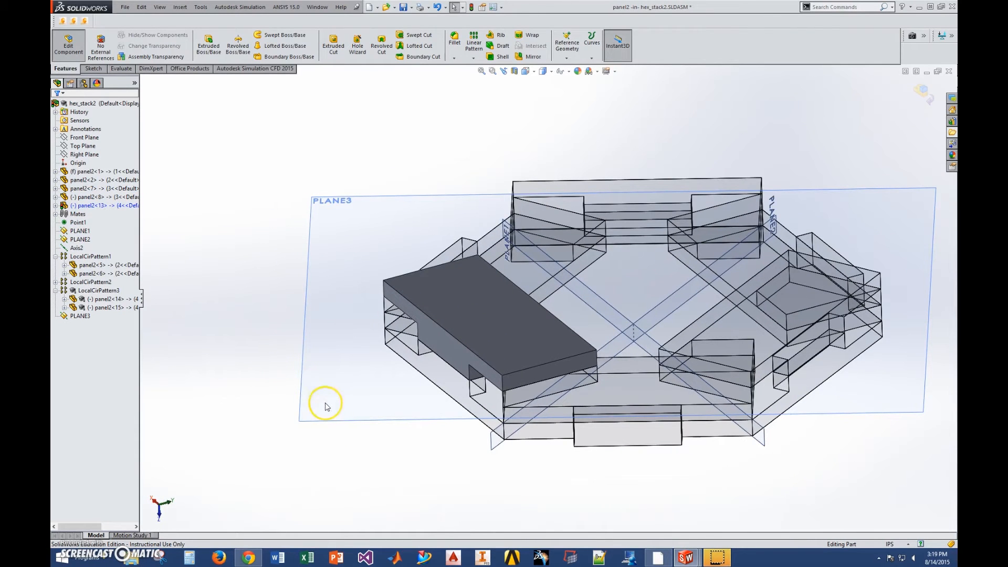
left_click(70, 48)
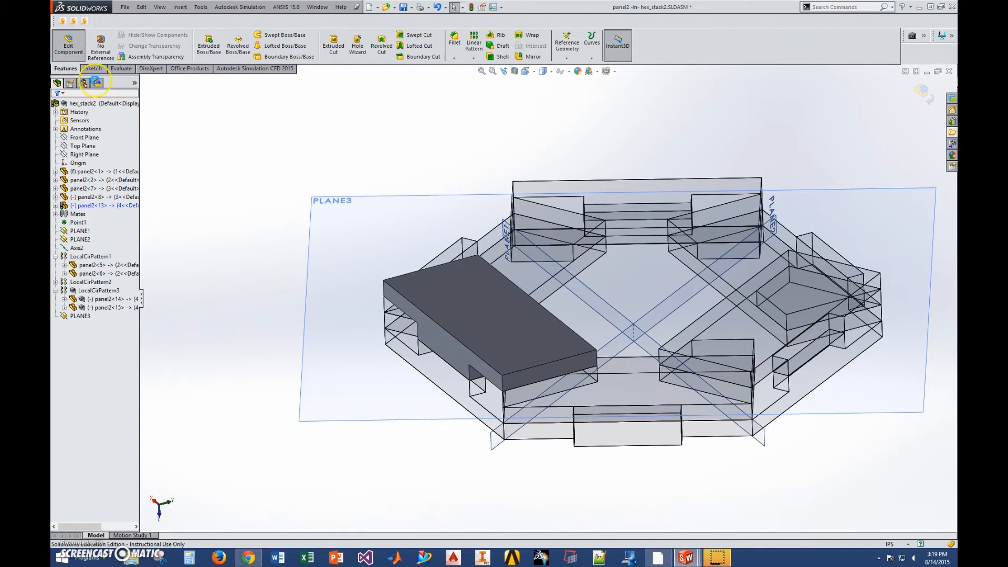
Examine the short end of the fourth-layer panel and the edge of the third-layer panel directly beneath it
scroll(603, 414, "up", 1)
scroll(568, 418, "down", 1)
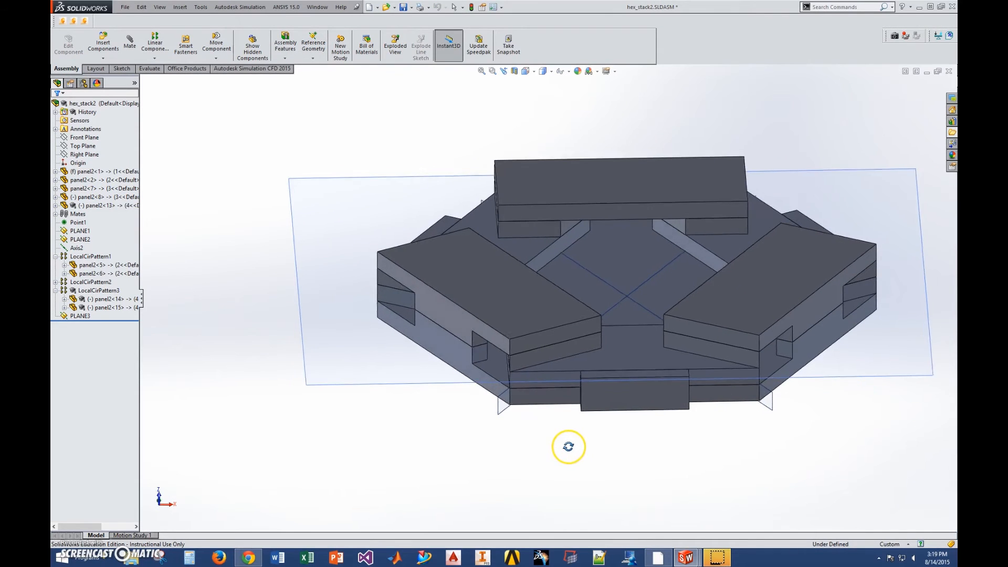
scroll(552, 373, "down", 3)
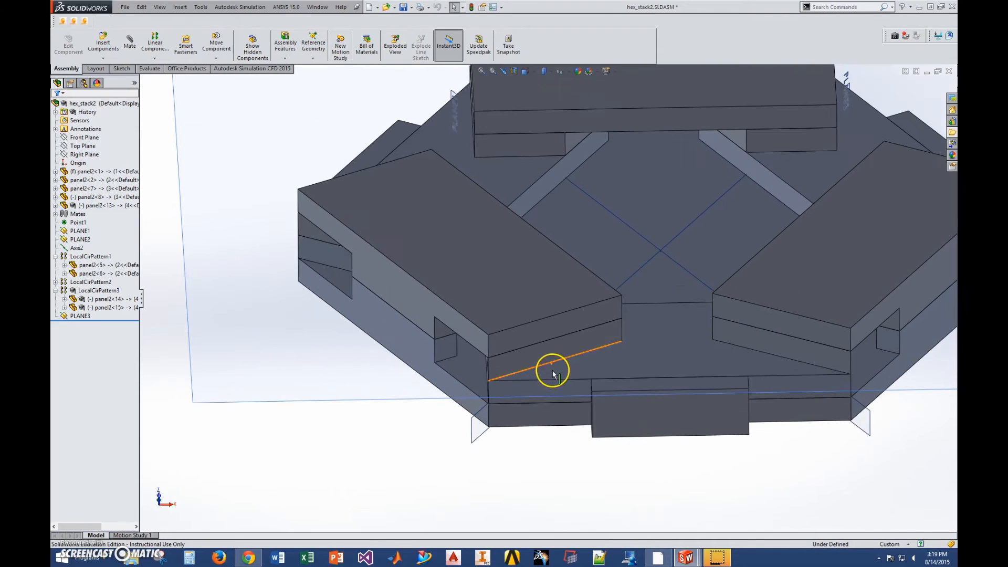
left_click(521, 313)
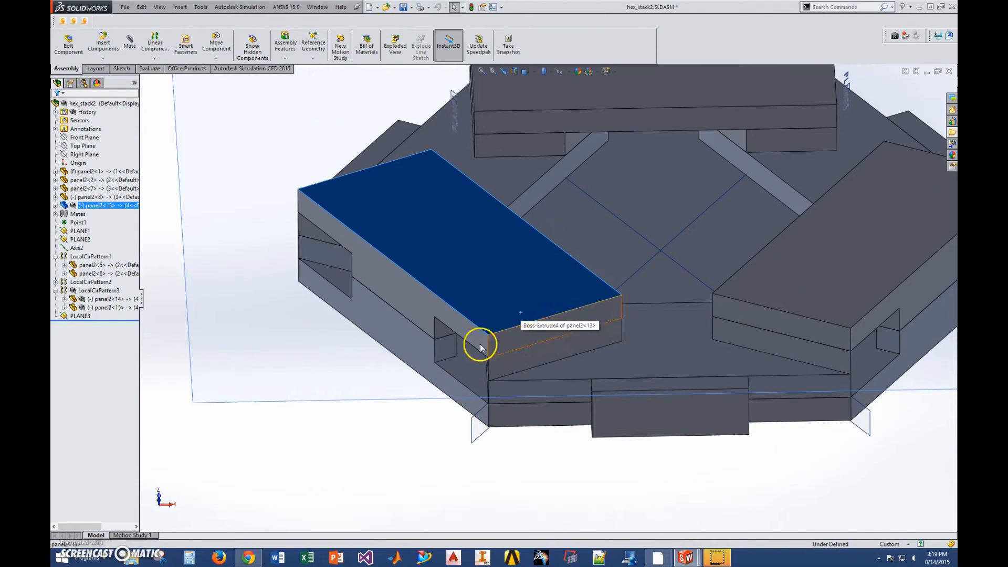
left_click(519, 371)
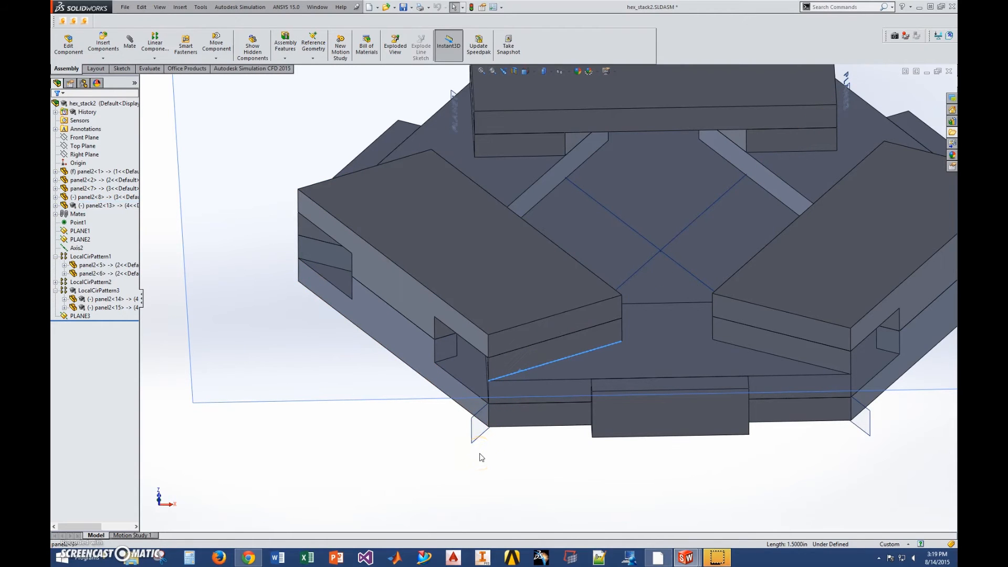
left_click(500, 307)
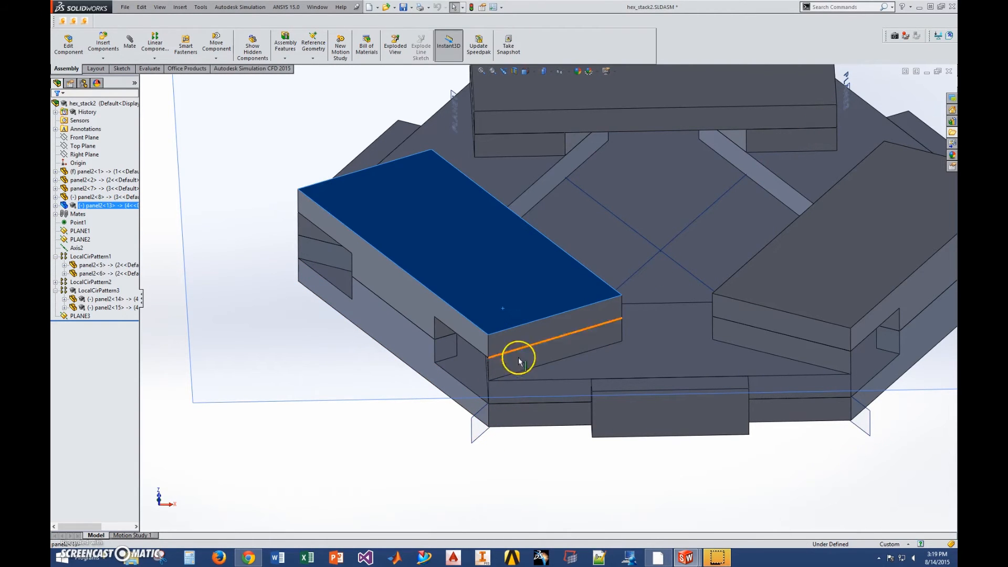
left_click(518, 373)
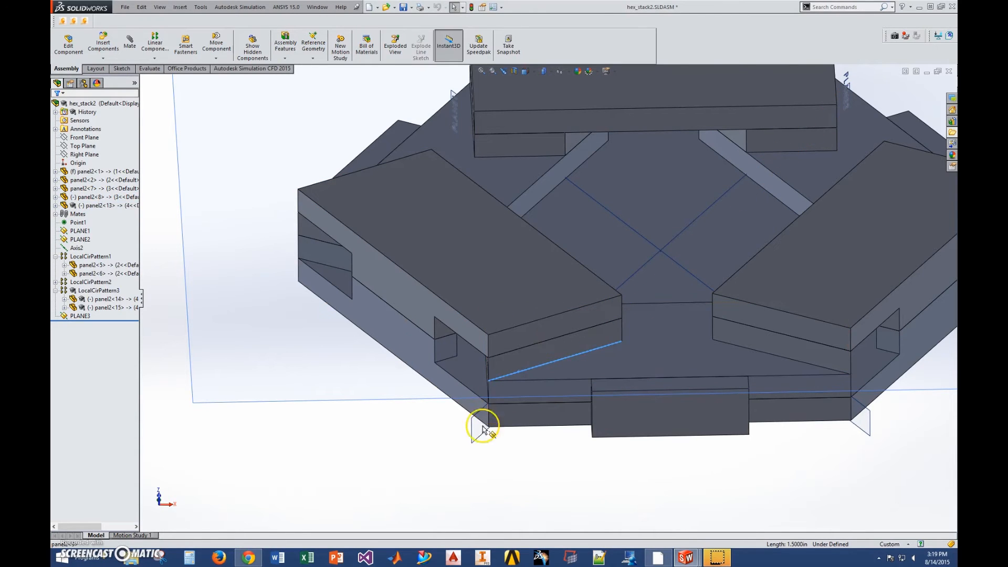
left_click(483, 484)
scroll(494, 331, "up", 2)
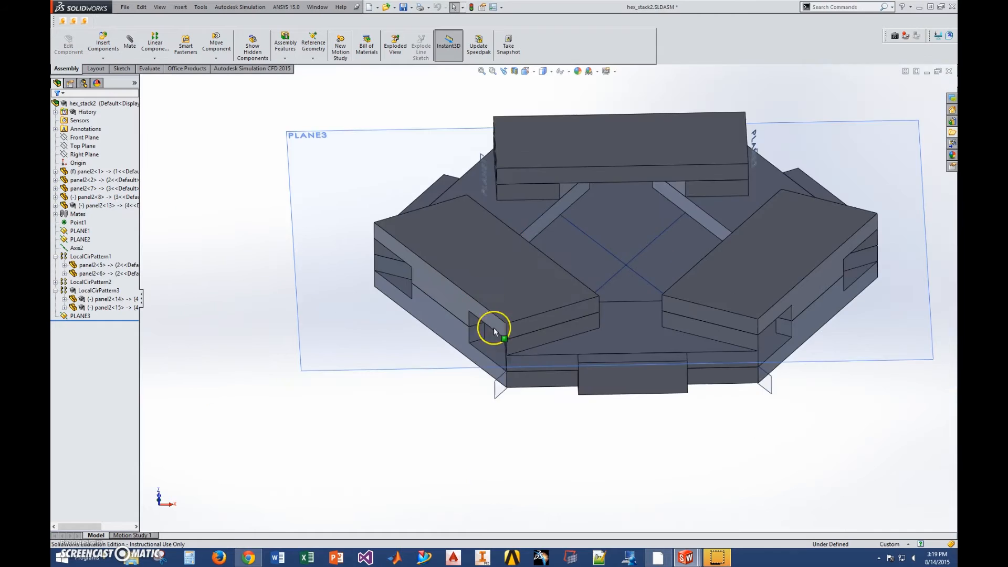
scroll(499, 417, "up", 2)
middle_click_drag(499, 417, 525, 423)
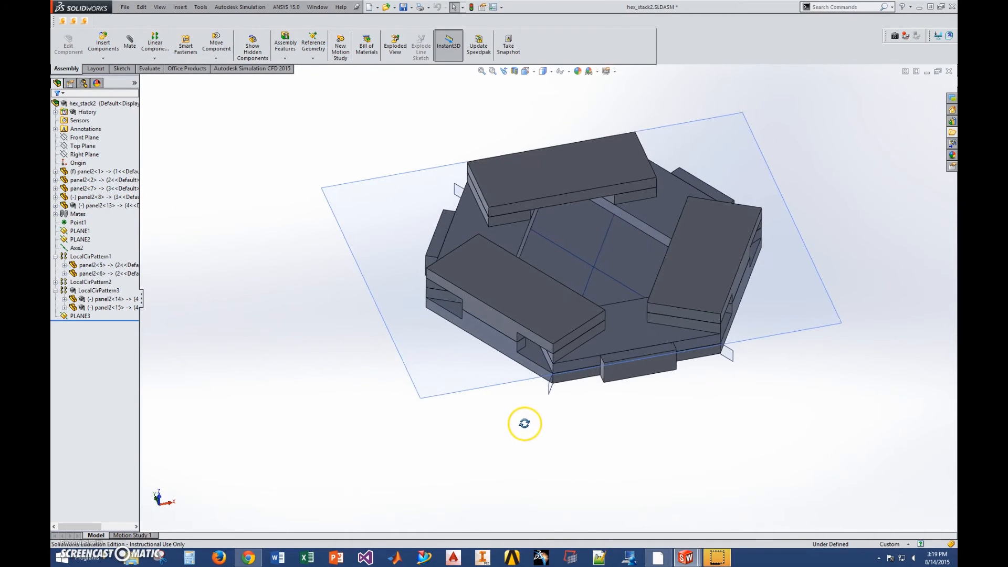
Edit the fourth-layer panel in context and sketch crossing centerlines between opposite edge midpoints plus a rectangle at one short end
right_click(545, 305)
left_click(562, 261)
scroll(576, 327, "down", 3)
right_click(474, 290)
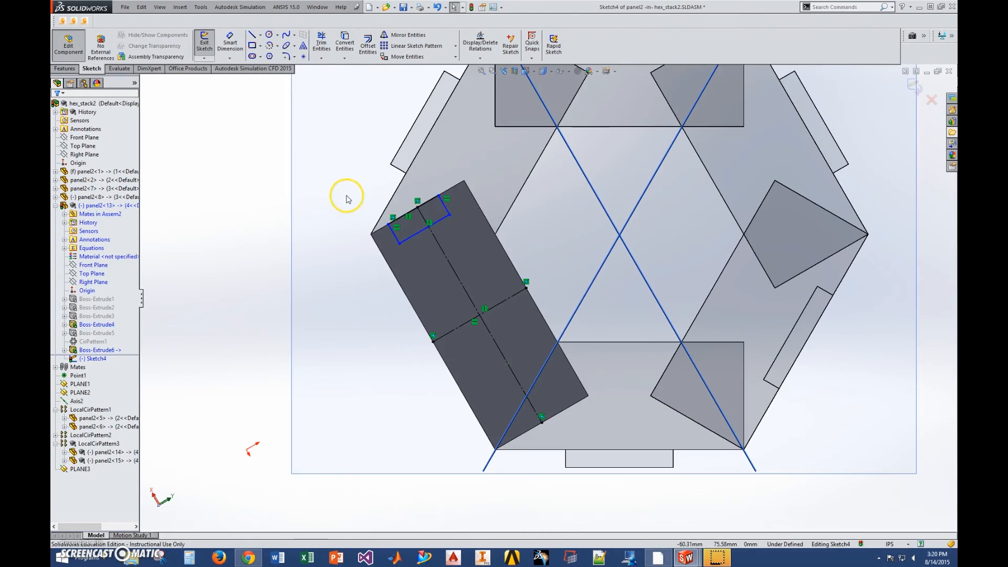
Delete the rectangle at the panel's short end, keeping the crossing centerlines
left_click_drag(342, 196, 487, 241)
left_click_drag(296, 168, 479, 254)
key("Delete")
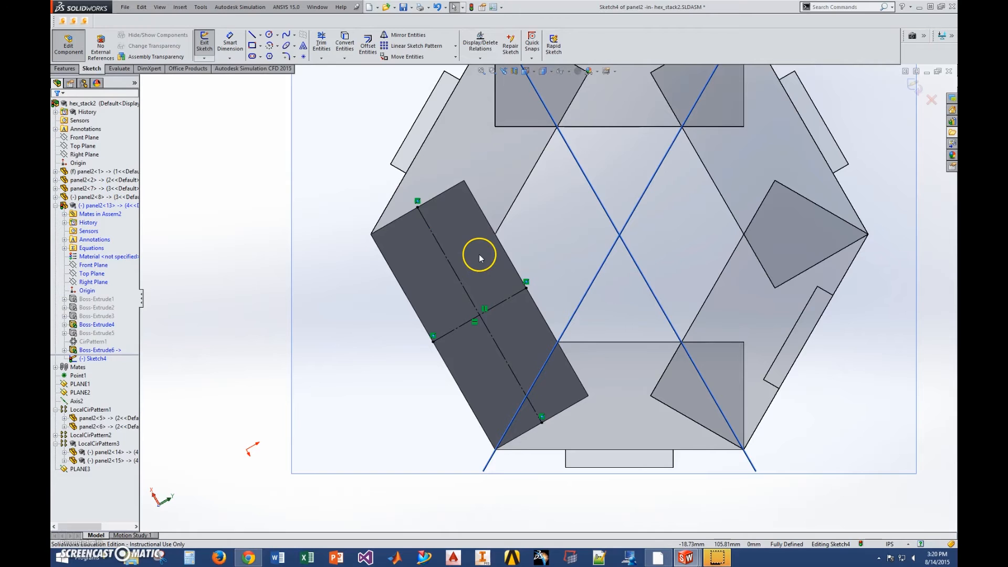
Draw a short line along the panel's short edge, beside the end of the long centerline
left_click(254, 37)
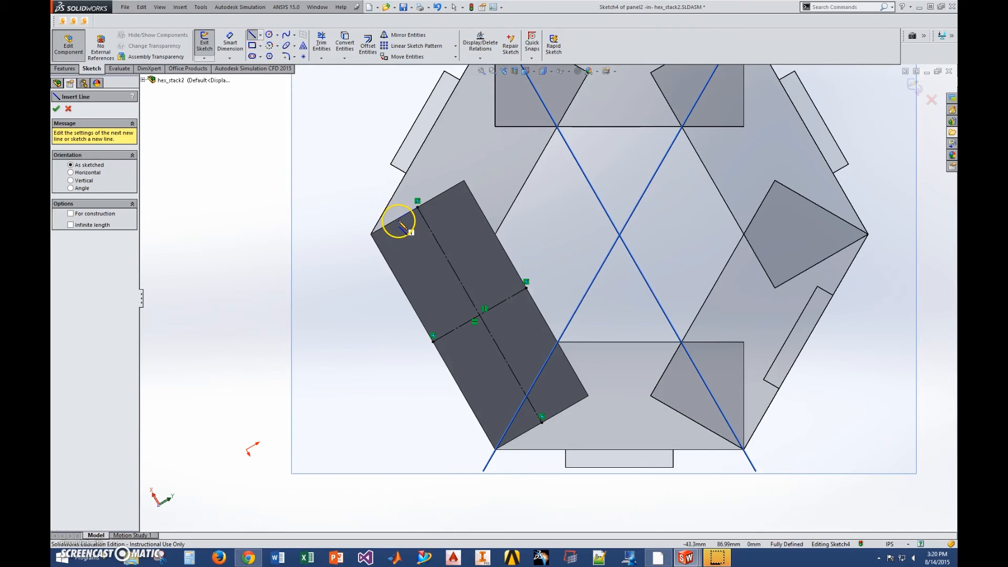
left_click(418, 207)
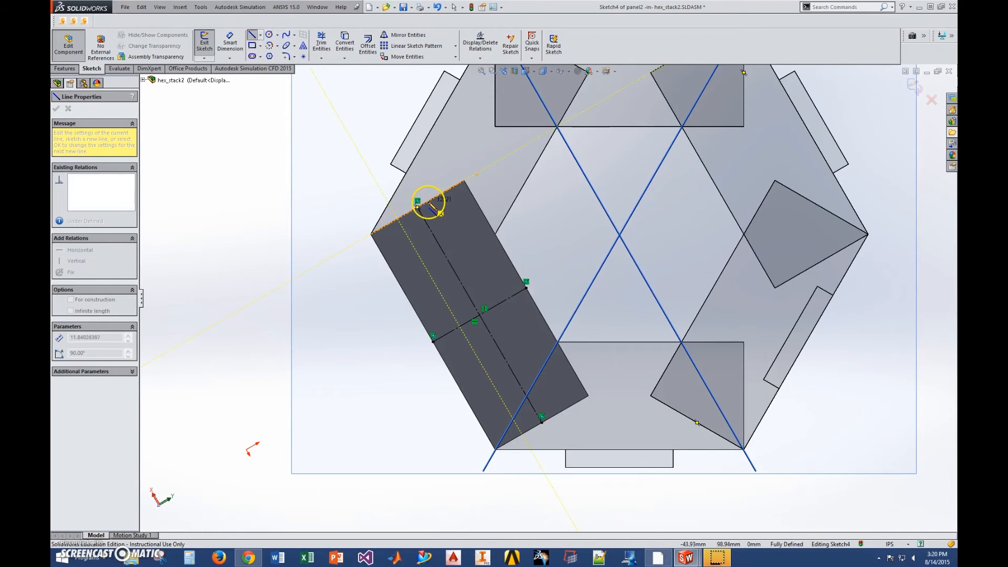
left_click(419, 208)
key("Escape")
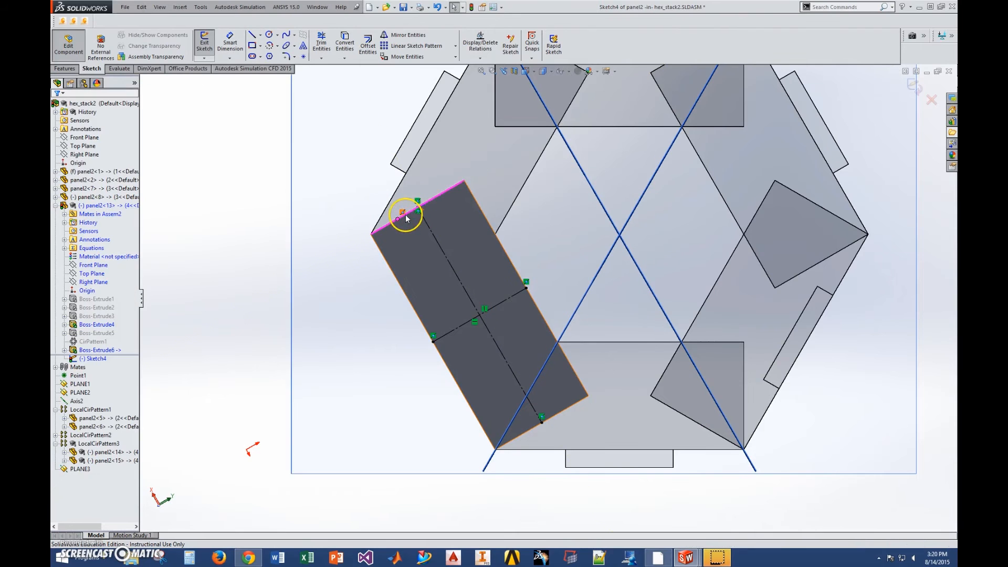
left_click(414, 209)
left_click(416, 208, "ctrl")
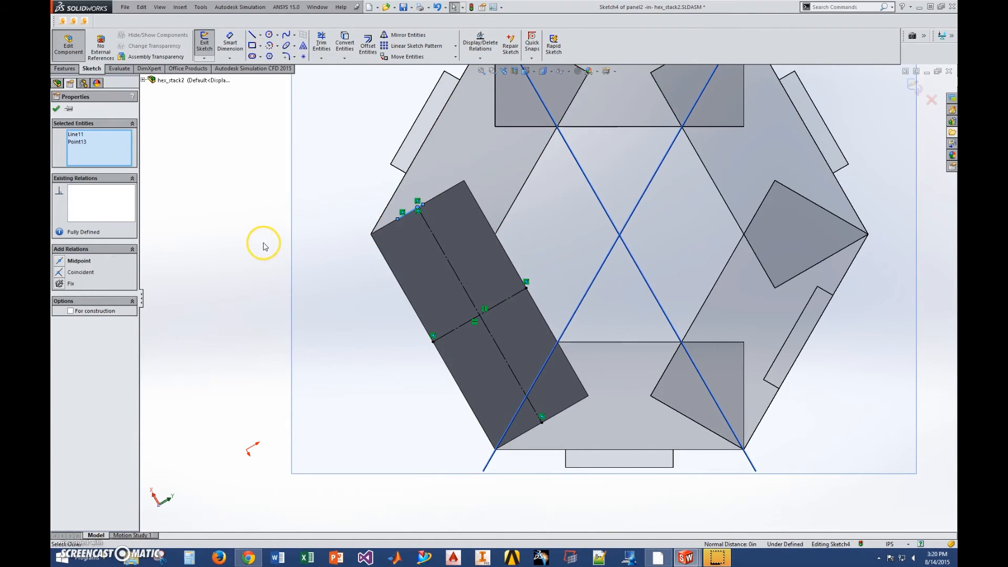
left_click(264, 244)
Attach the short line's inner end to the long centerline's endpoint and shorten the line along the edge
left_click(423, 207)
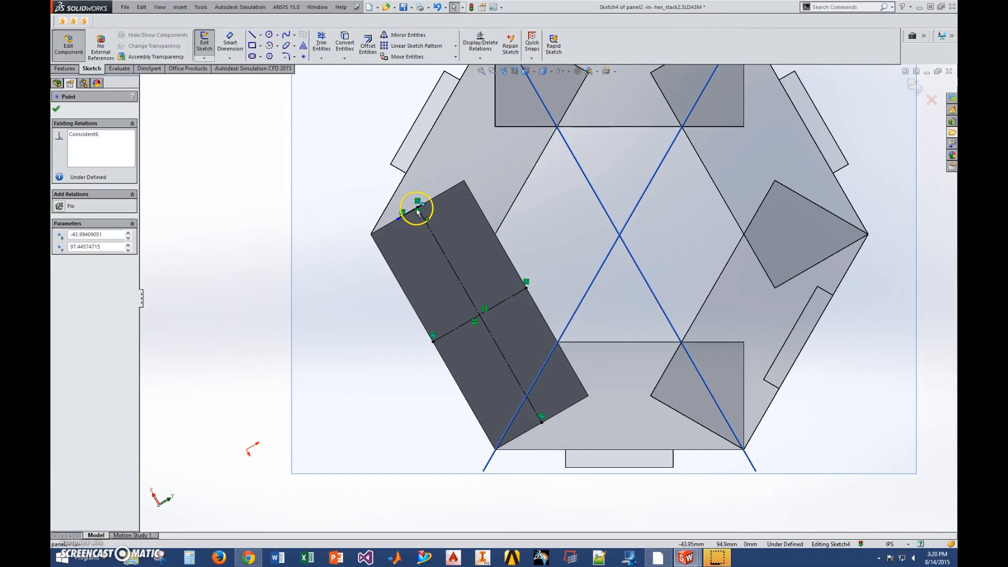
left_click_drag(417, 207, 417, 208)
scroll(412, 215, "down", 4)
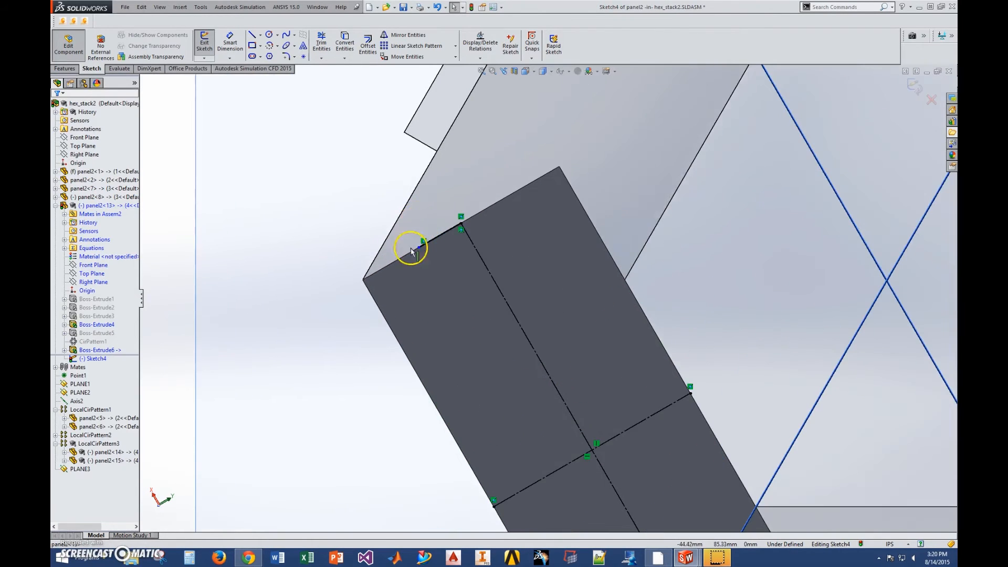
scroll(367, 335, "up", 2)
left_click_drag(461, 262, 475, 256)
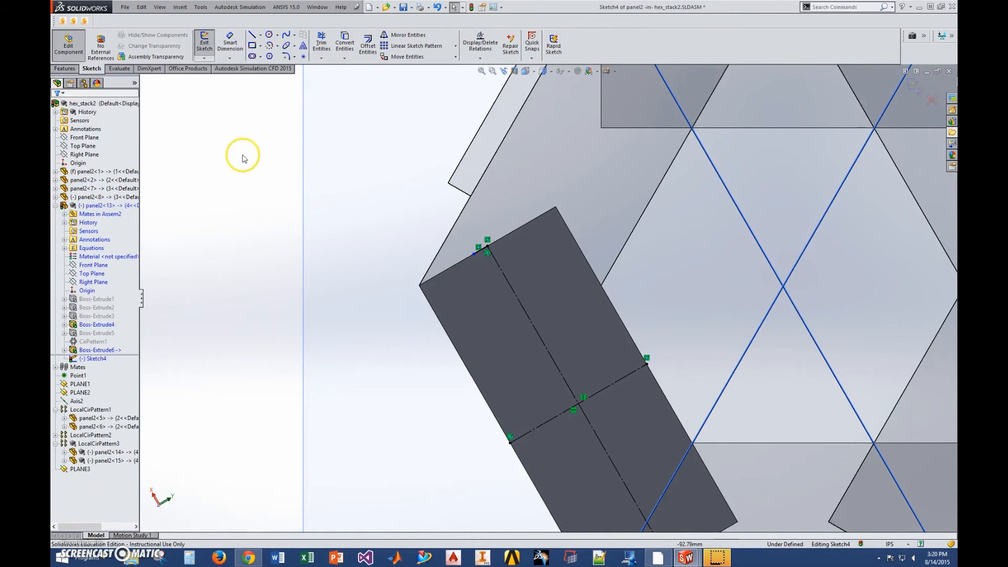
left_click(279, 46)
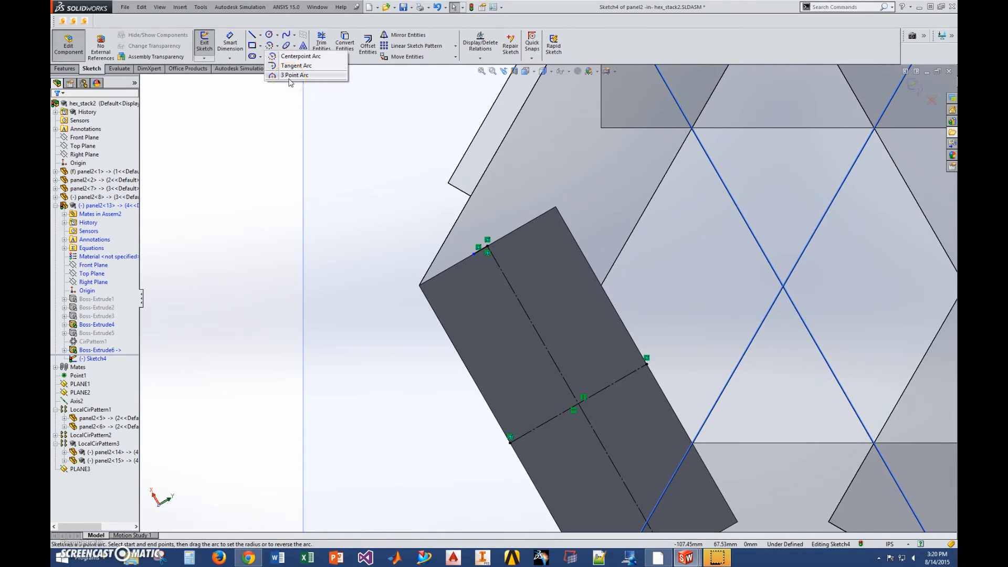
left_click(294, 75)
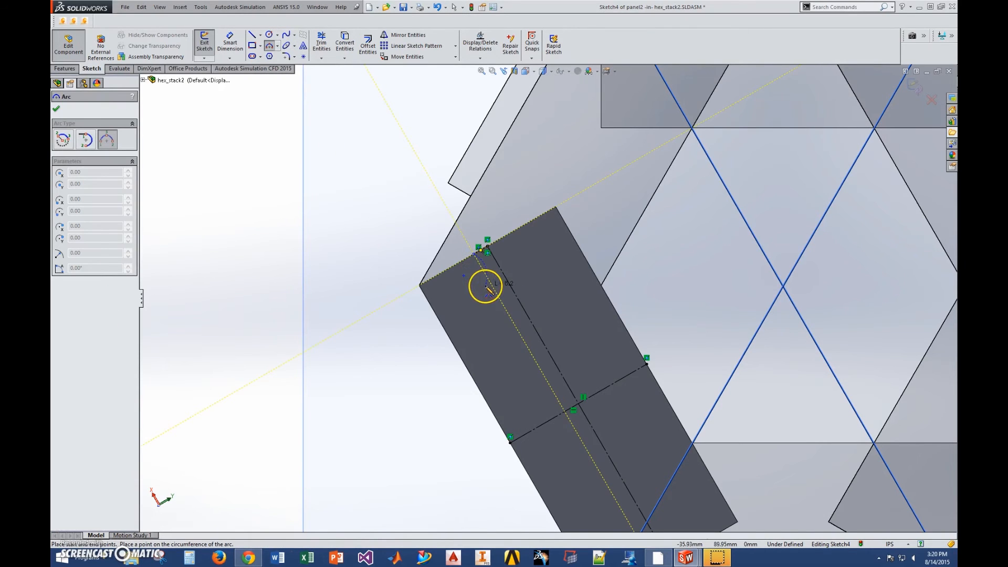
left_click(488, 246)
key("Escape")
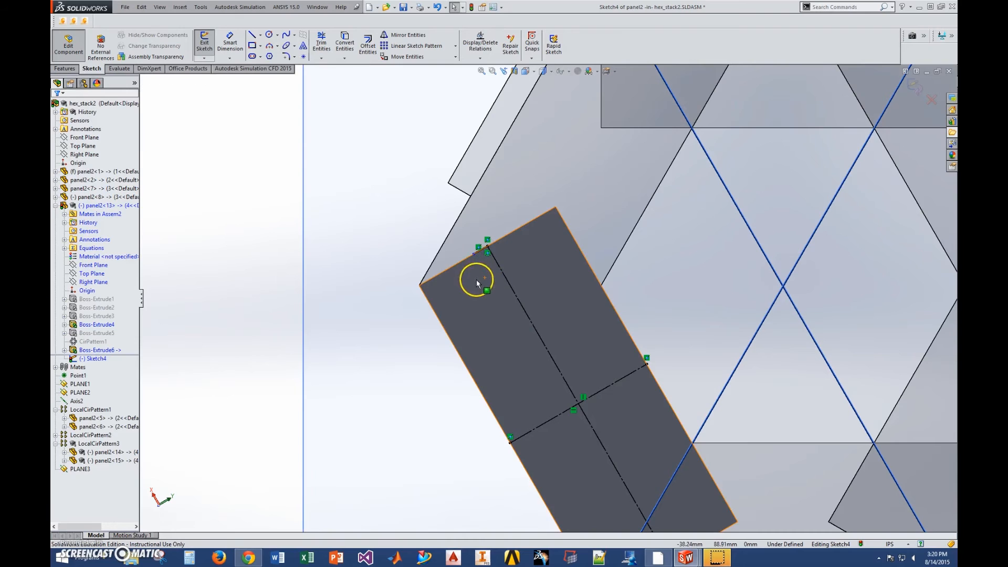
Draw a three-point arc bulging into the panel from the short line's outer end to the centerline's endpoint
left_click(270, 47)
left_click(487, 246)
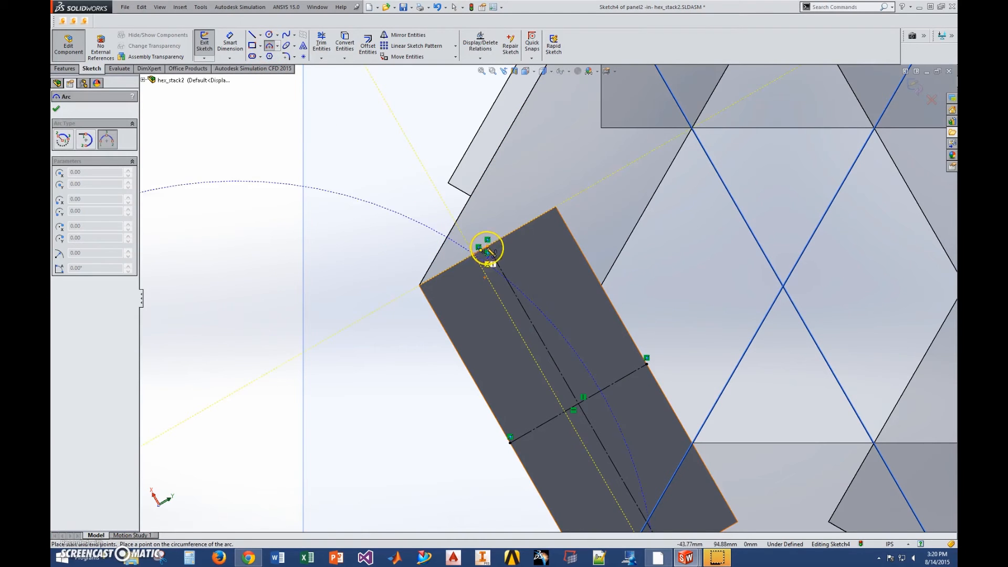
left_click(499, 282)
key("Escape")
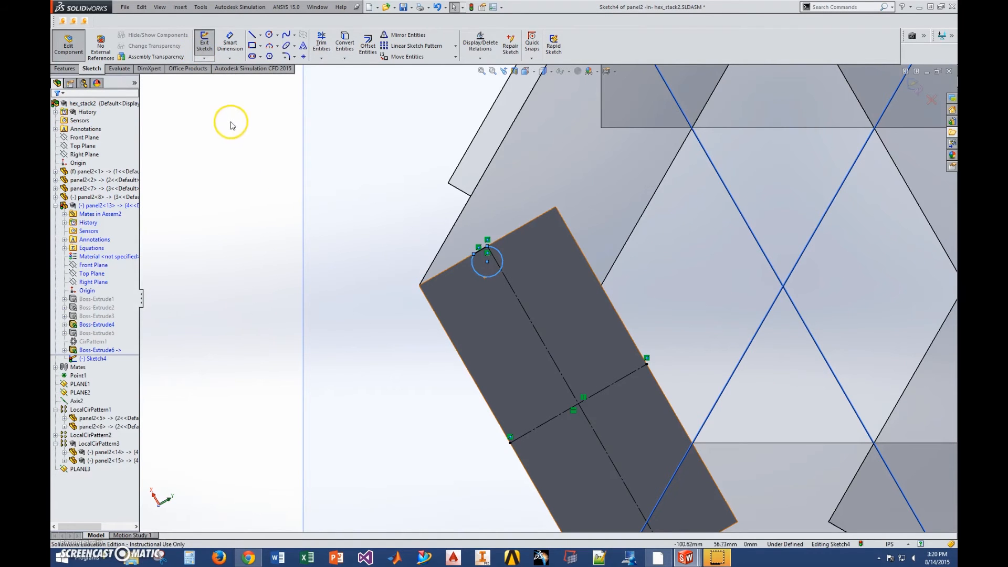
Try to pull the inward-bulging arc outside the panel's short edge and delete the arc, keeping the short line
key("ctrl+8")
middle_click_drag(514, 427, 561, 405)
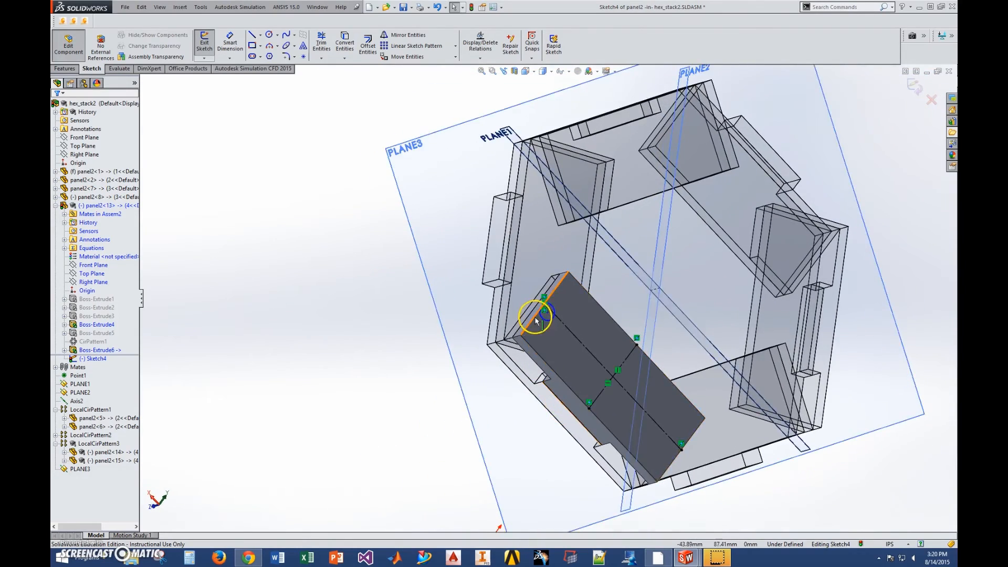
scroll(564, 326, "down", 3)
left_click_drag(561, 321, 537, 290)
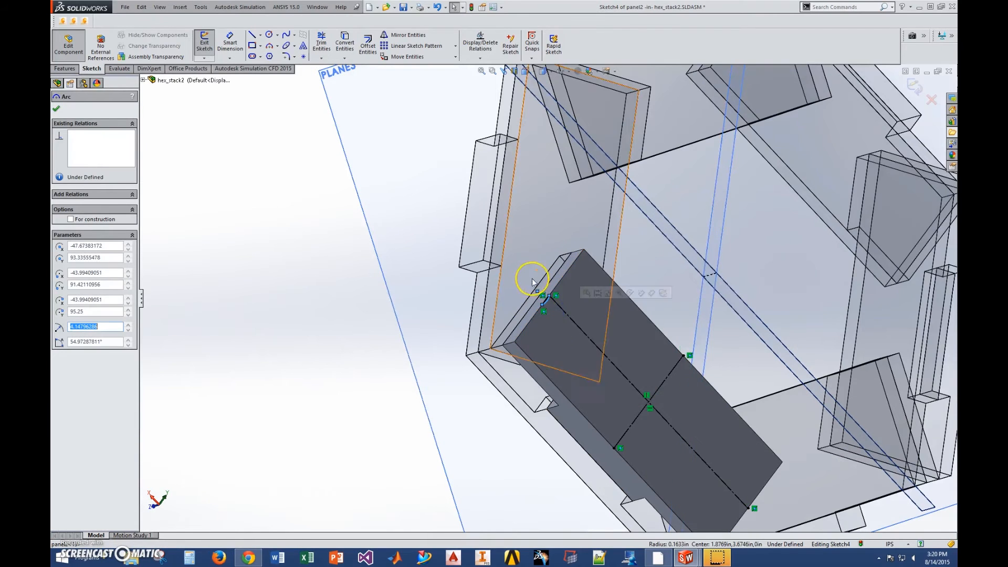
key("Escape")
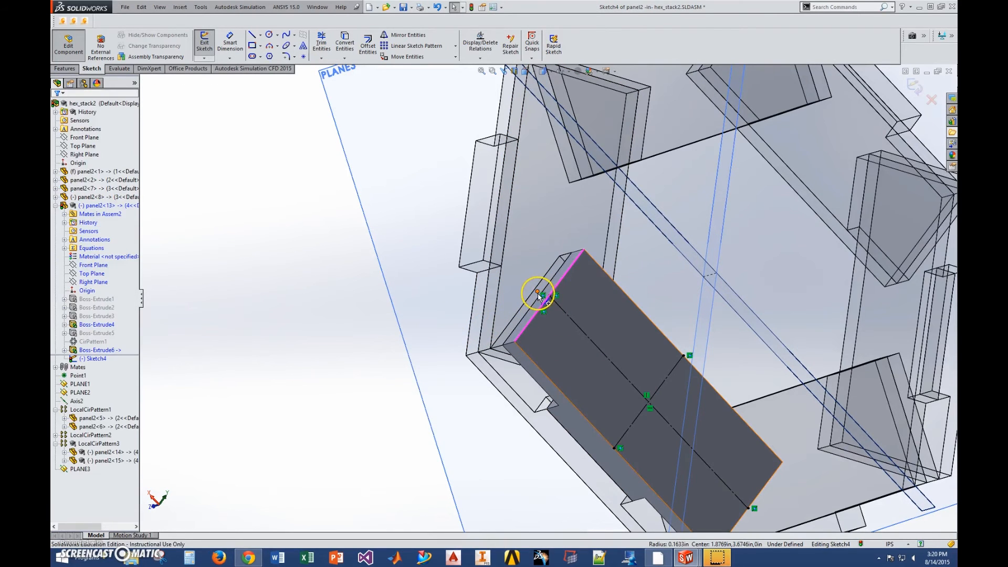
left_click(539, 294)
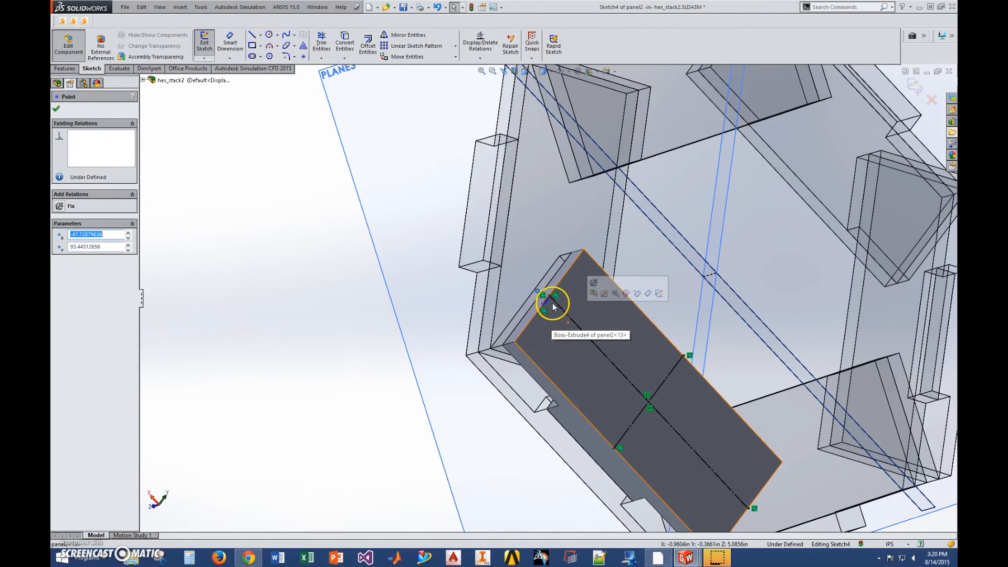
scroll(550, 301, "down", 3)
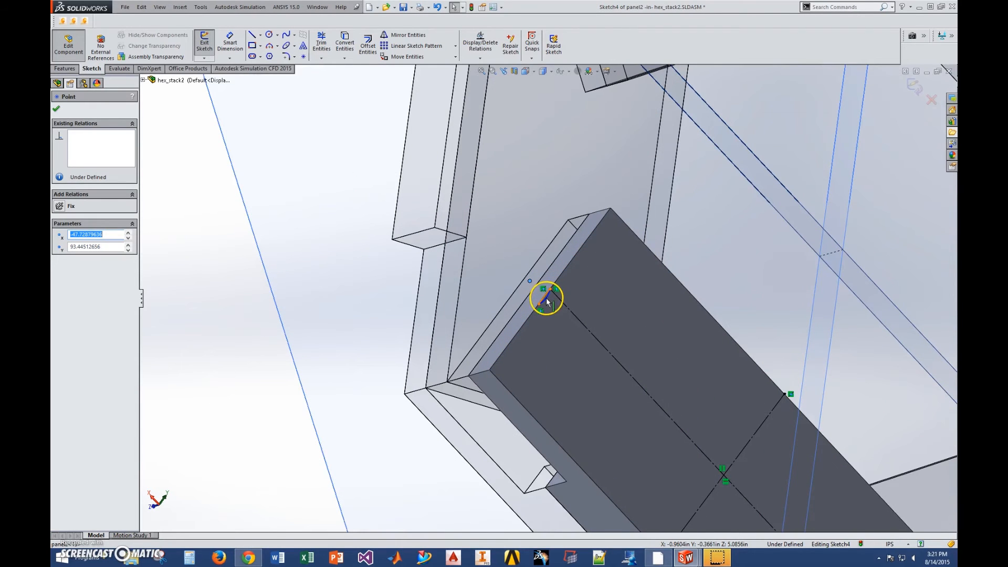
key("Escape")
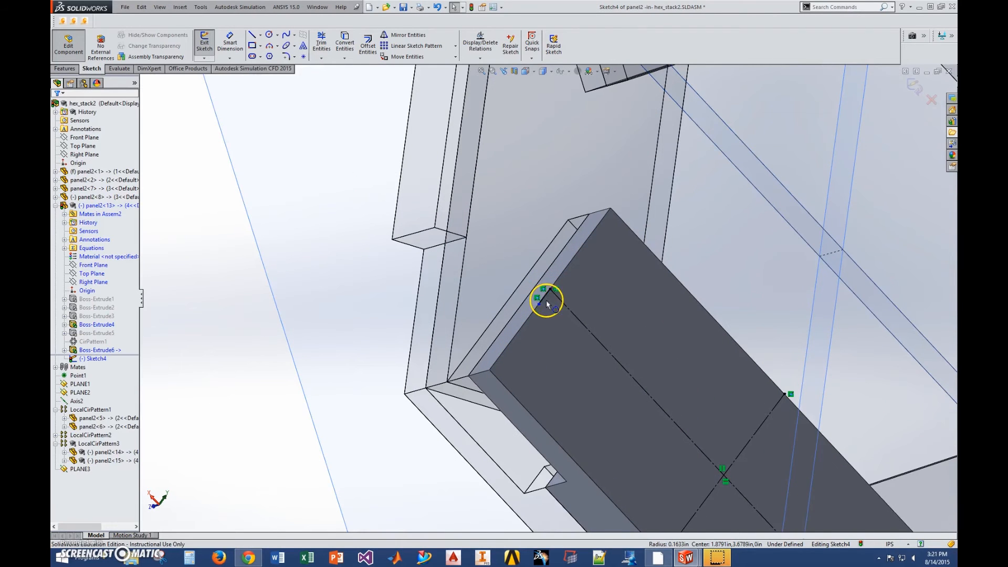
Draw a three-point arc of about 4.7 mm radius between the short line's ends, bulging outward beyond the panel's short edge
left_click(270, 49)
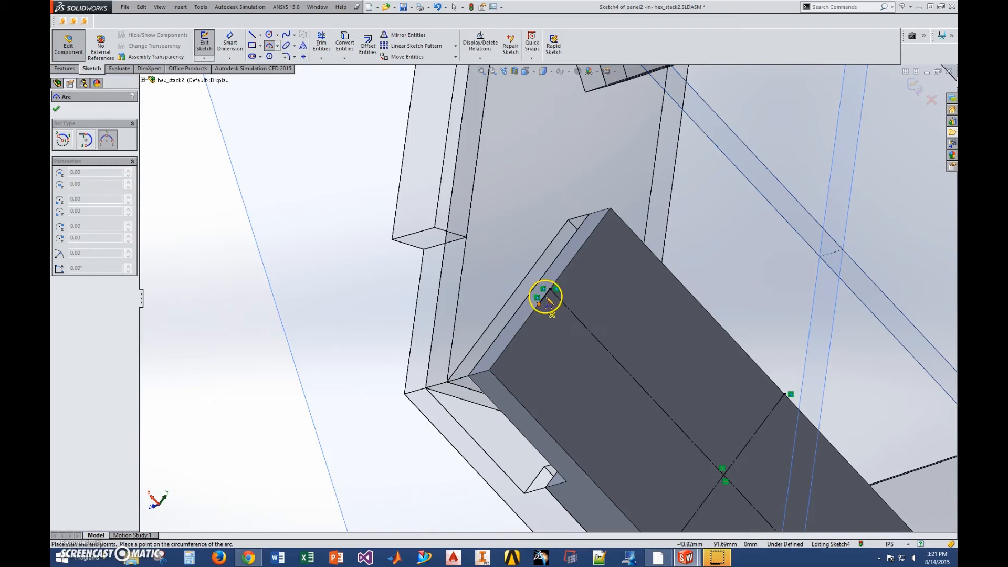
left_click(551, 289)
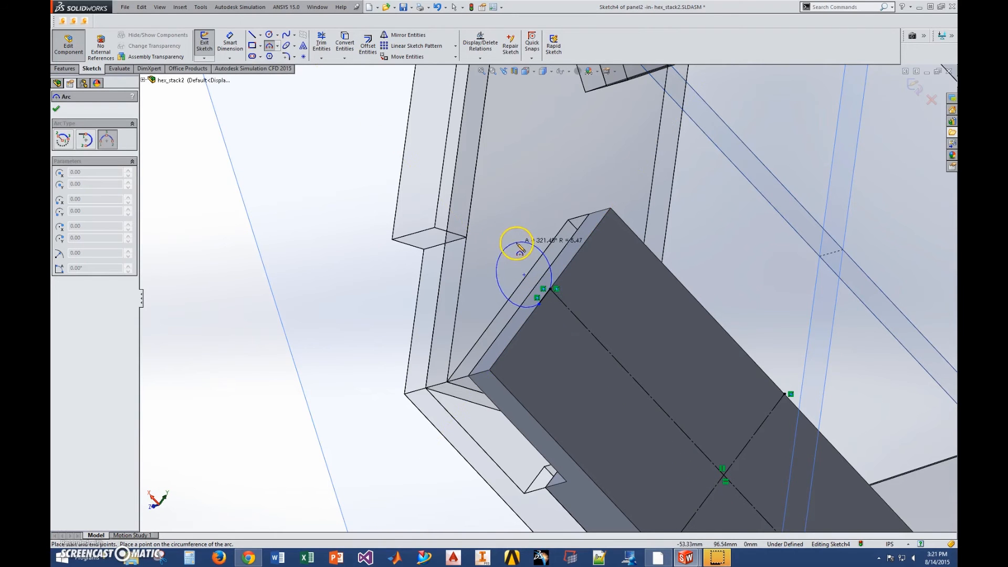
key("Escape")
scroll(529, 275, "up", 4)
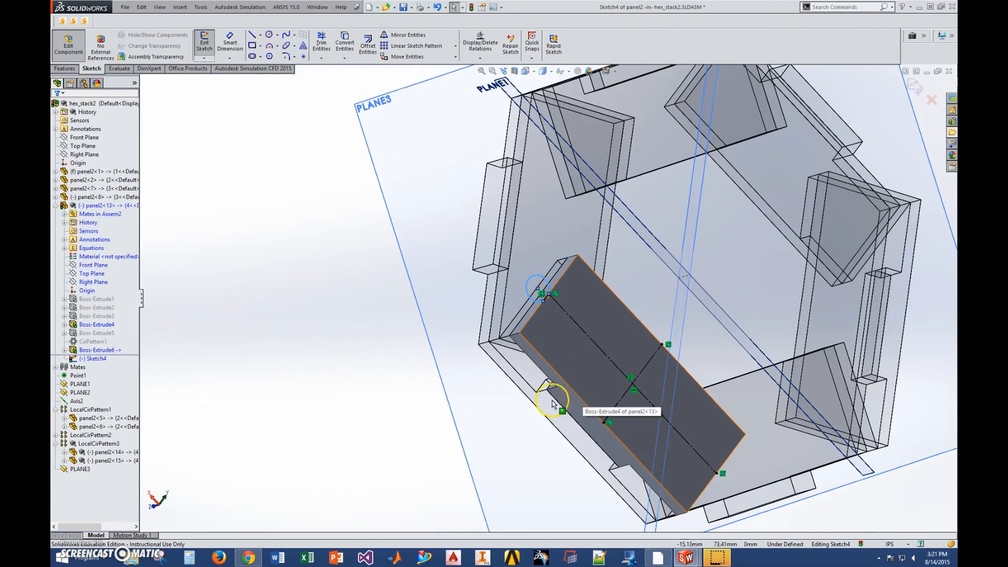
Extrude the arc profile blind in the reversed direction with the depth equation =2*"matT", merging the result
left_click(67, 69)
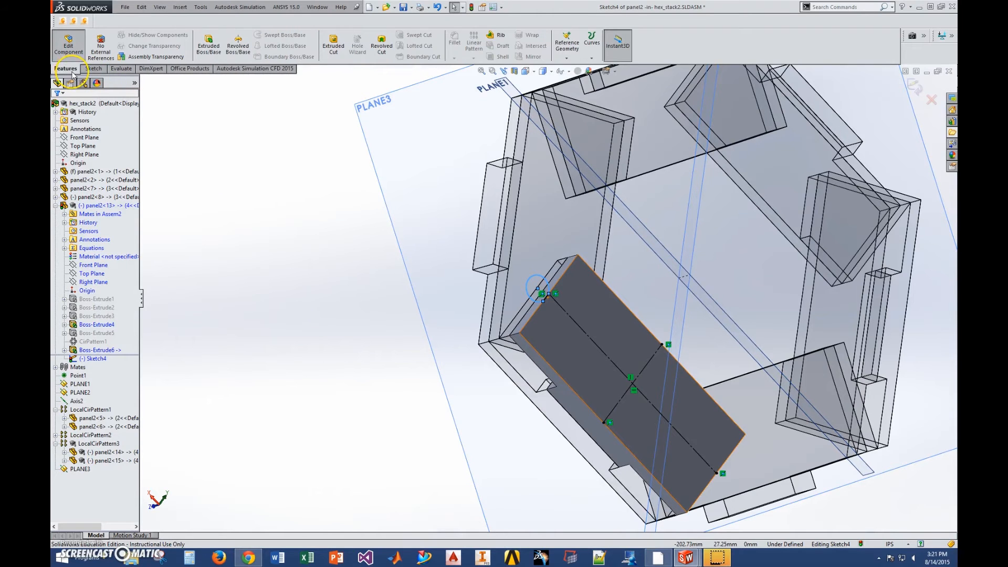
left_click(206, 55)
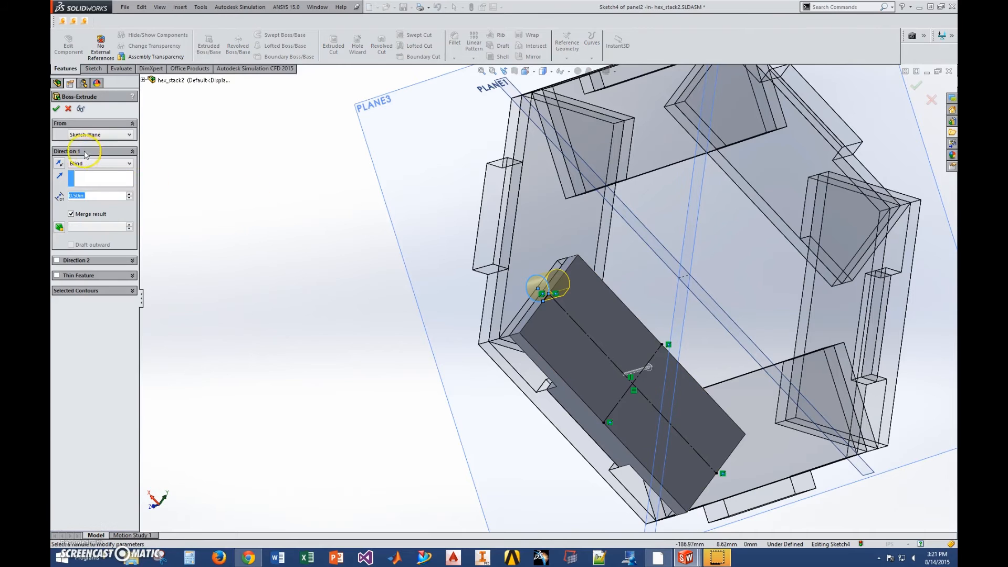
left_click(59, 165)
left_click(87, 195)
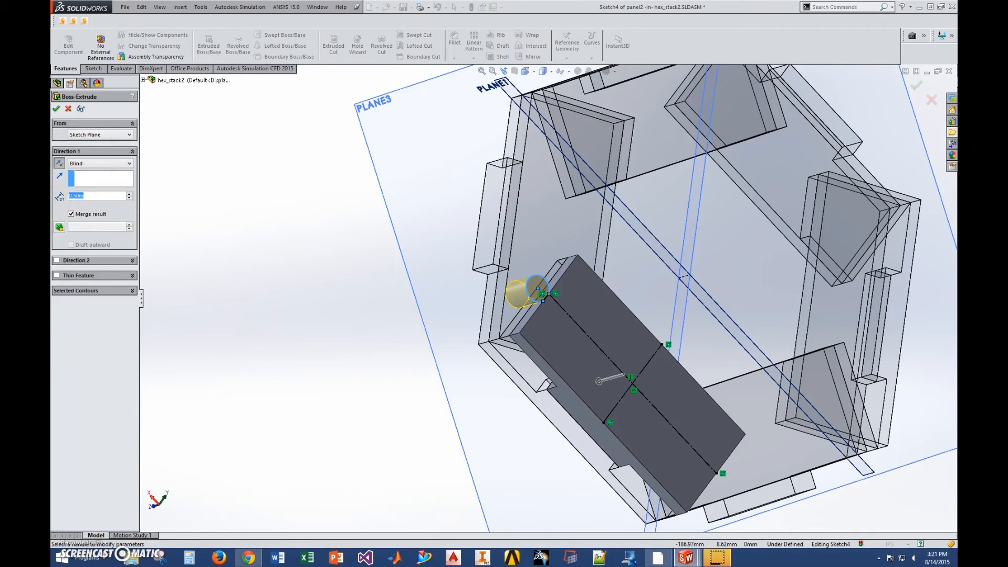
type("=2*\"matT")
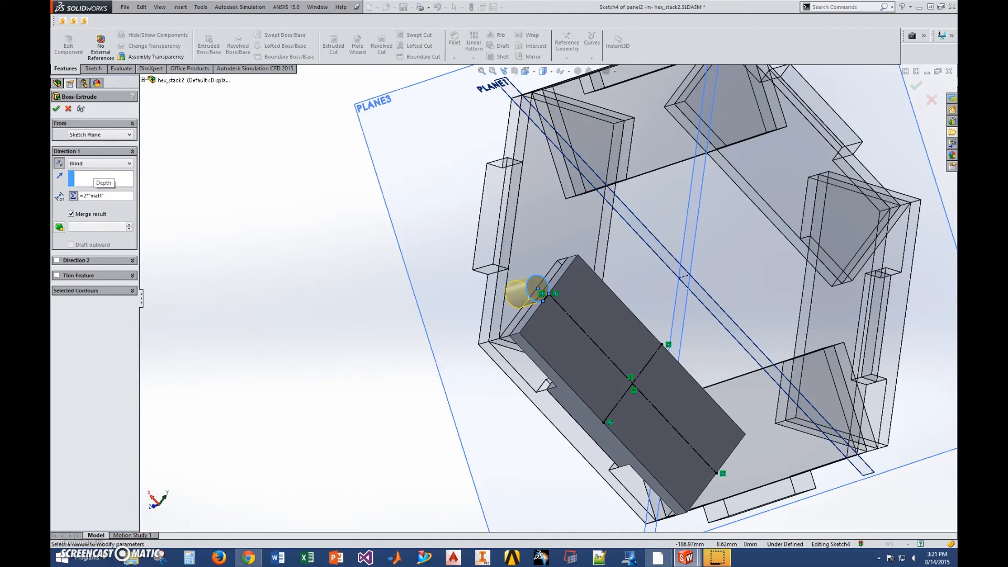
left_click(57, 109)
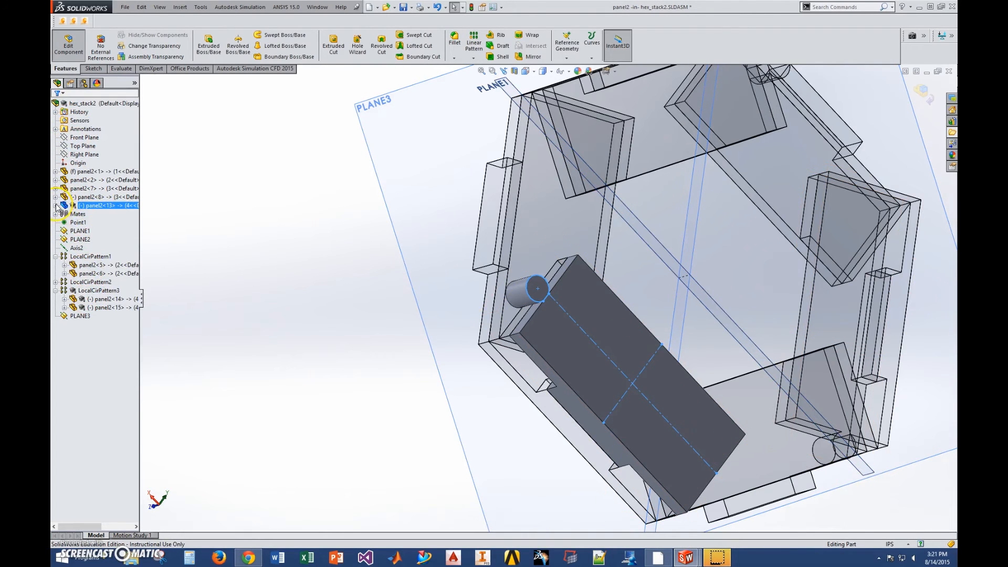
Edit the round extrusion's sketch to mirror the arc and short line about the panel's short centerline, and finish editing the part
left_click(64, 359)
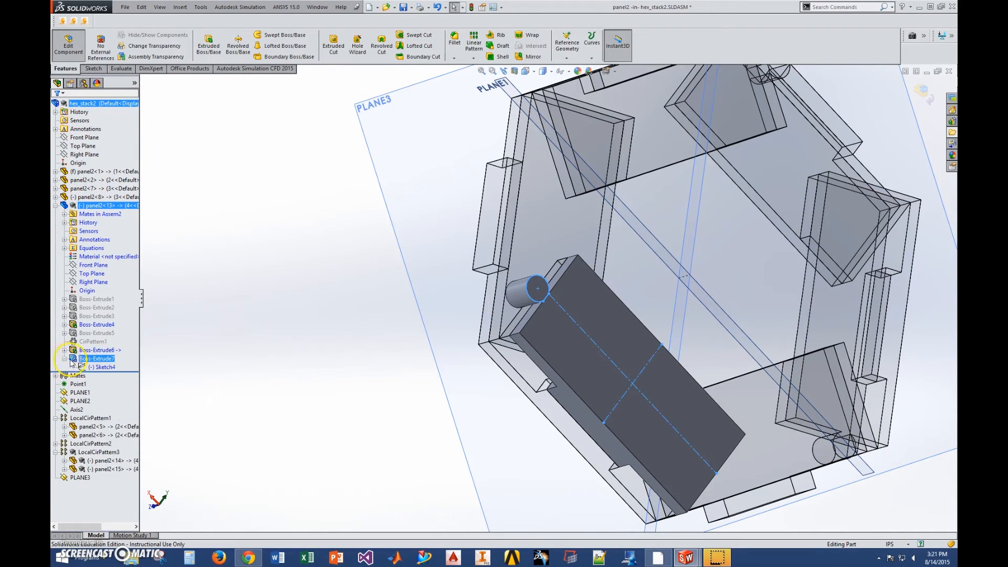
left_click(103, 367)
left_click(87, 334)
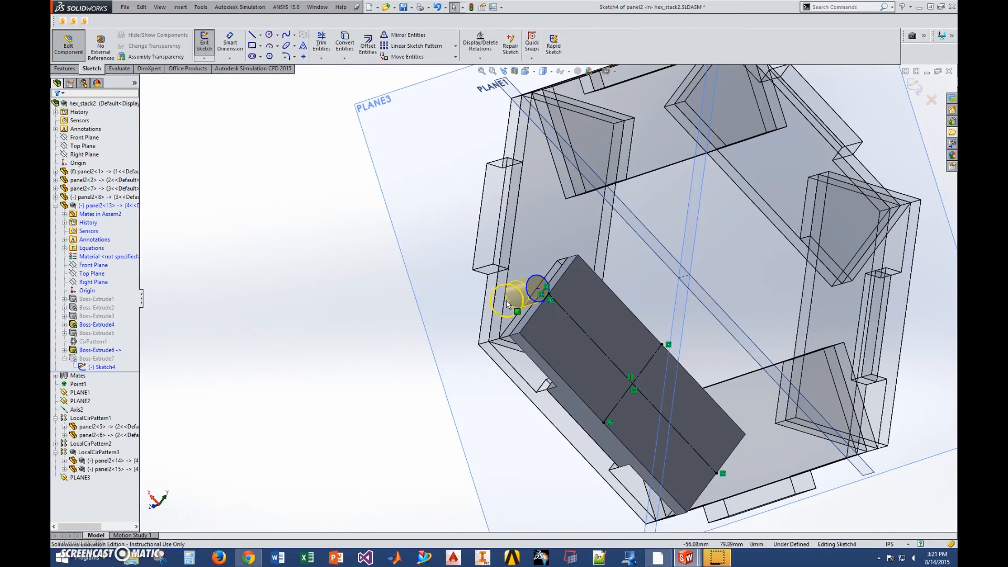
left_click(528, 292)
scroll(546, 300, "up", 2)
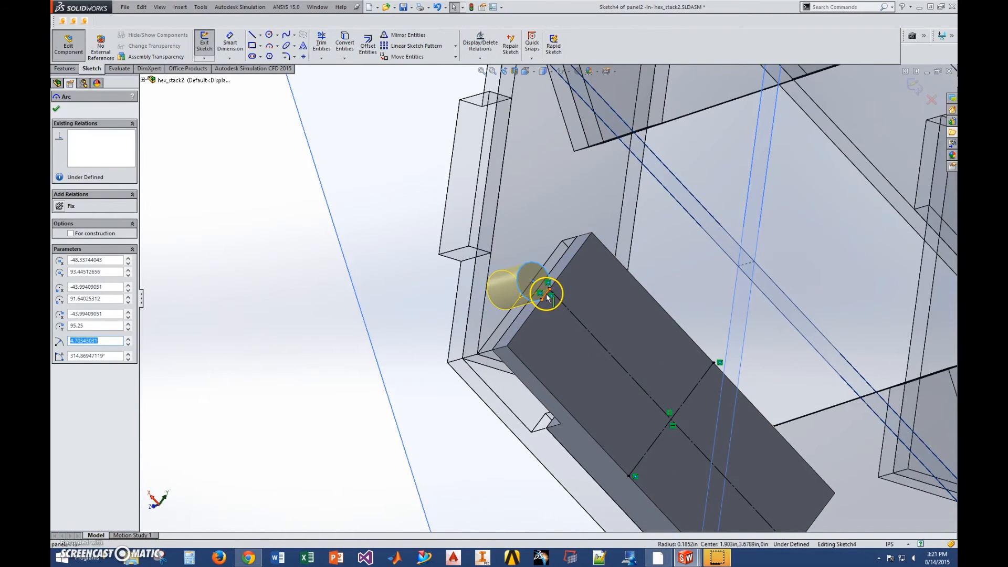
left_click(546, 295, "ctrl")
left_click(643, 457, "ctrl")
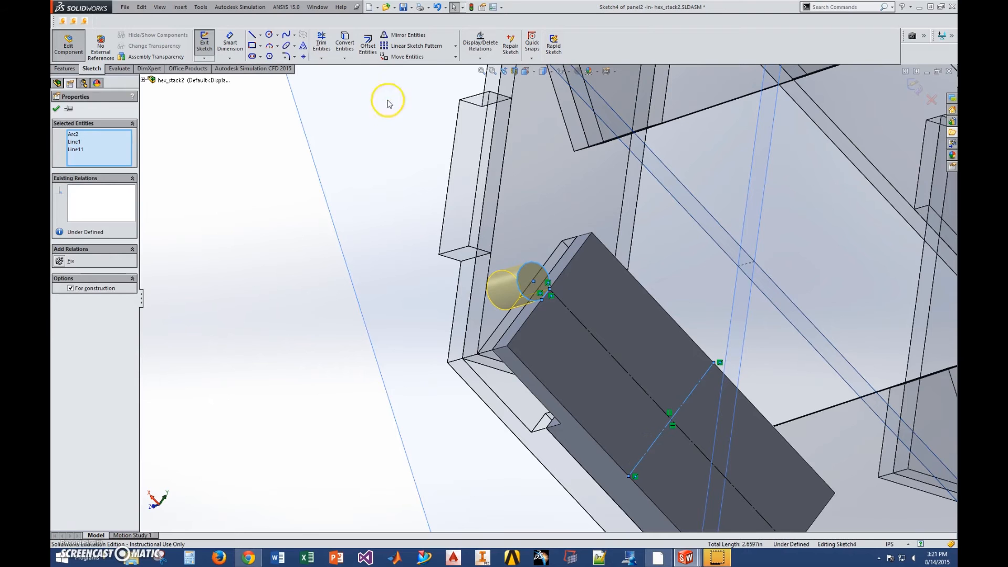
left_click(408, 36)
scroll(462, 299, "down", 3)
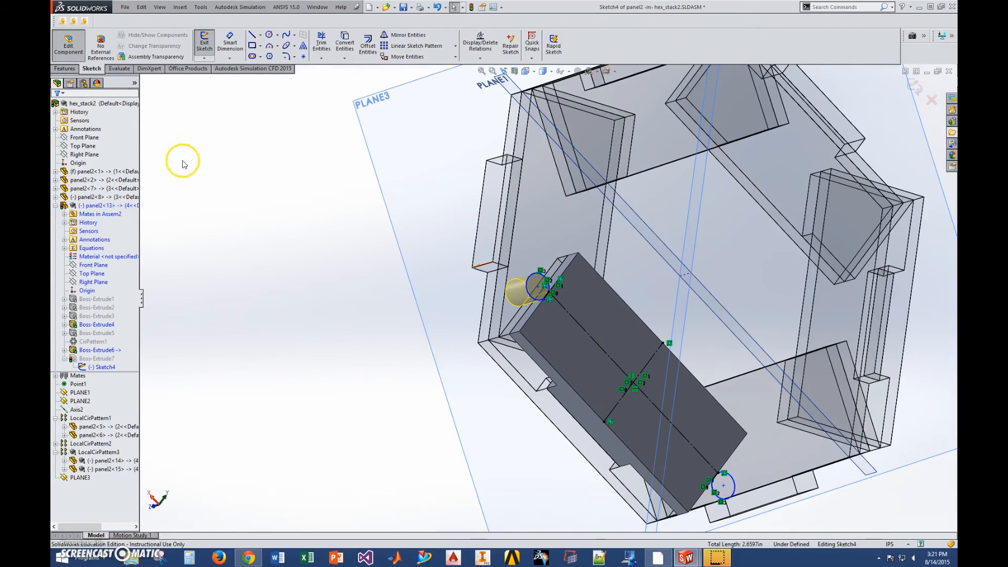
left_click(204, 44)
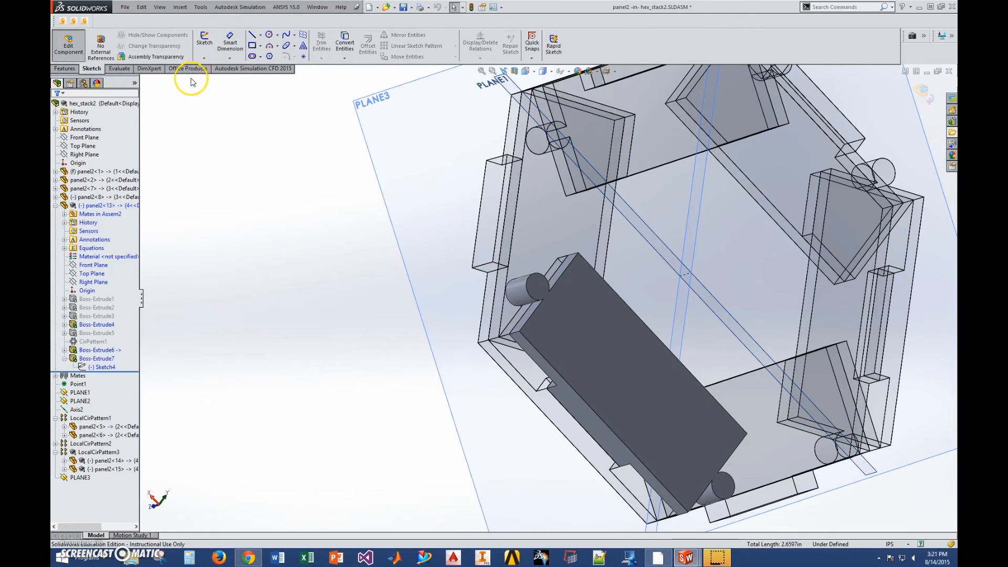
left_click(111, 52)
Examine the round pins at both ends of the fourth-layer panels from above and from the sides of the stack
scroll(378, 326, "down", 5)
middle_click_drag(405, 349, 362, 252)
scroll(765, 378, "up", 5)
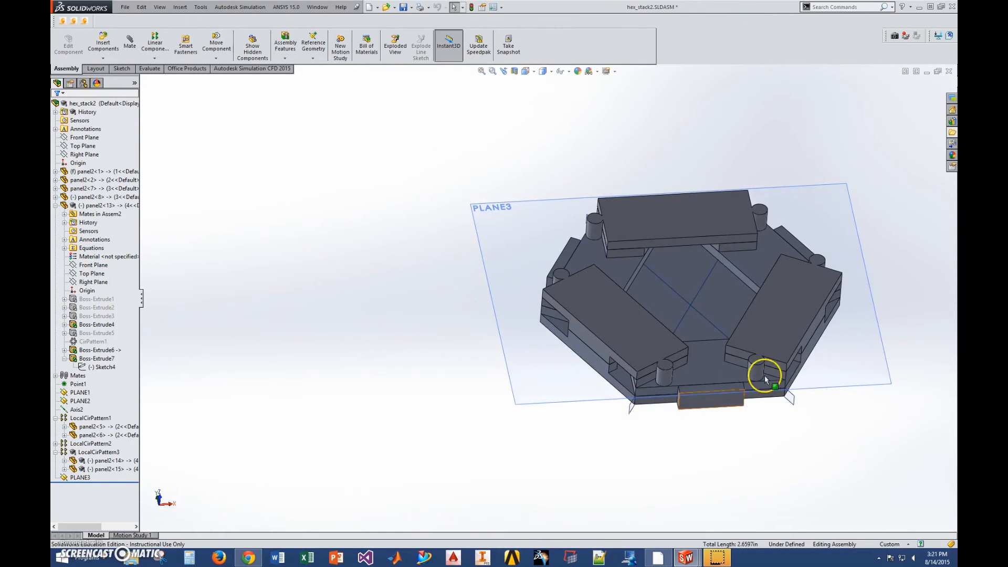
scroll(818, 405, "down", 5)
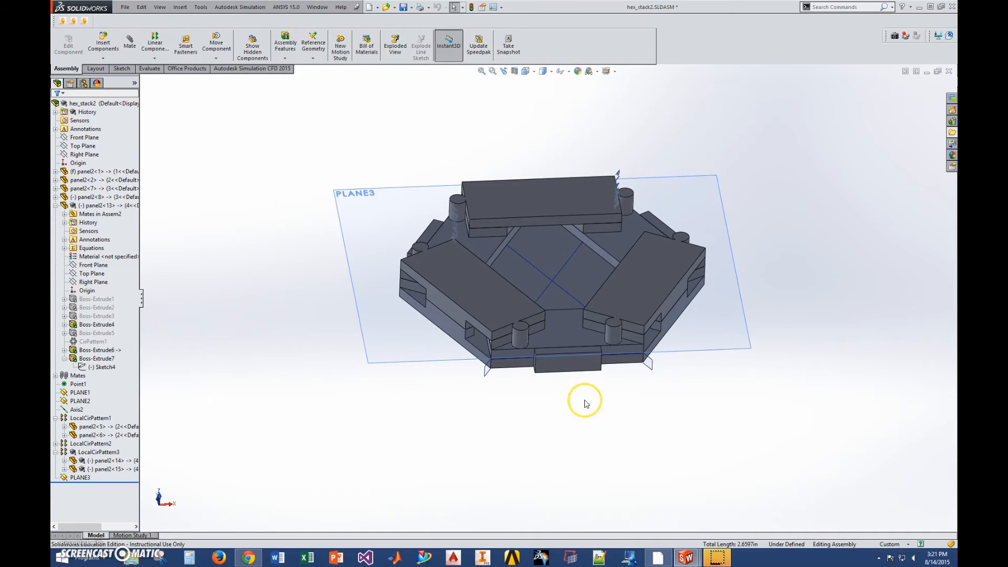
scroll(478, 273, "up", 5)
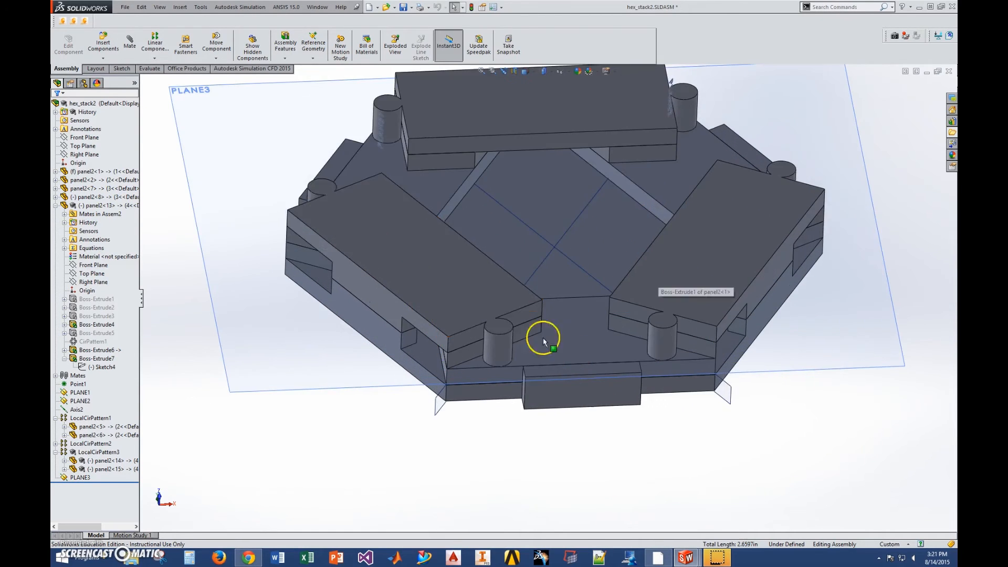
scroll(378, 293, "down", 2)
middle_click_drag(378, 293, 732, 288)
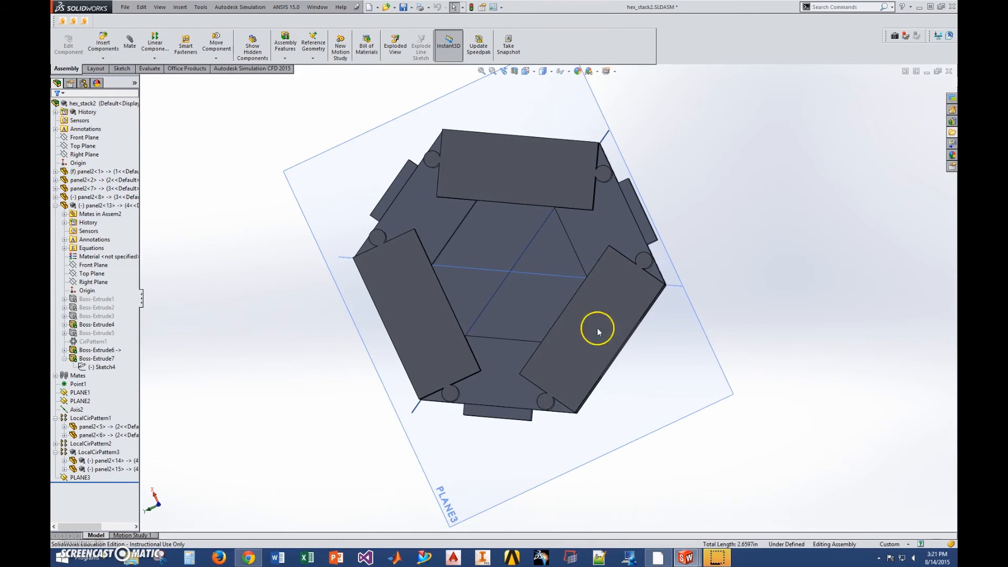
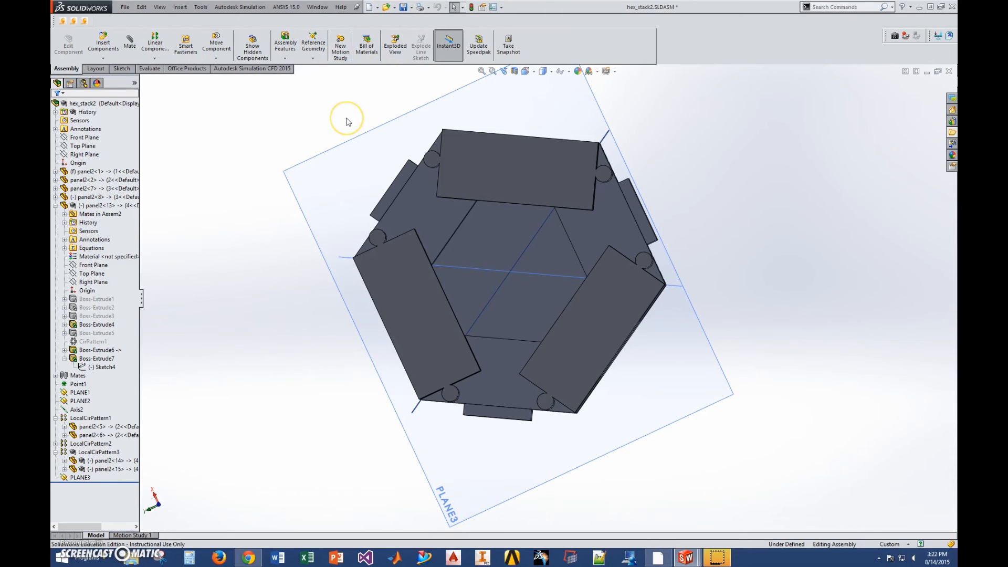
middle_click_drag(294, 293, 300, 215)
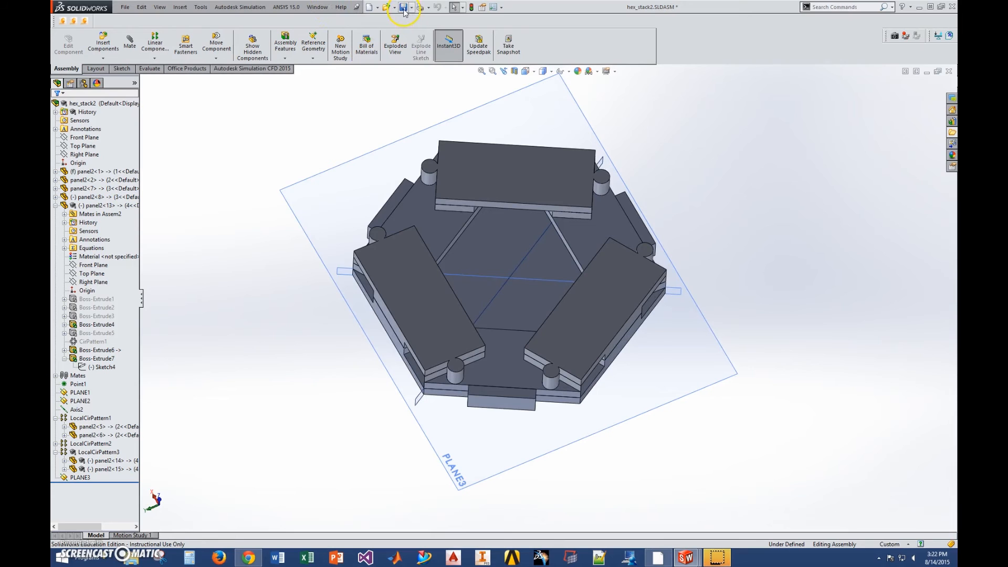
Create a new assembly document and place panel2 in it as the first component
left_click(368, 8)
left_click(255, 235)
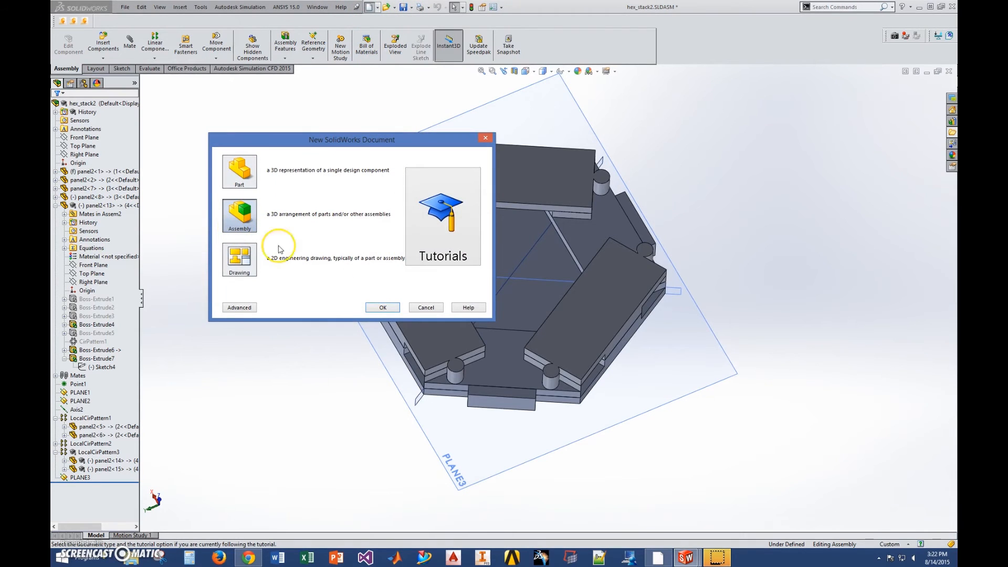
left_click(381, 308)
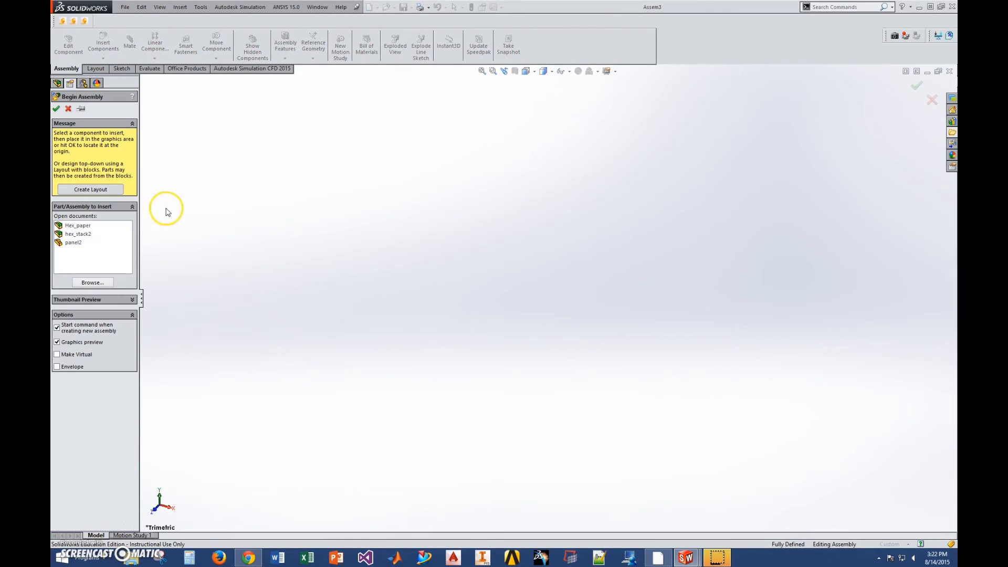
left_click(74, 243)
left_click(503, 302)
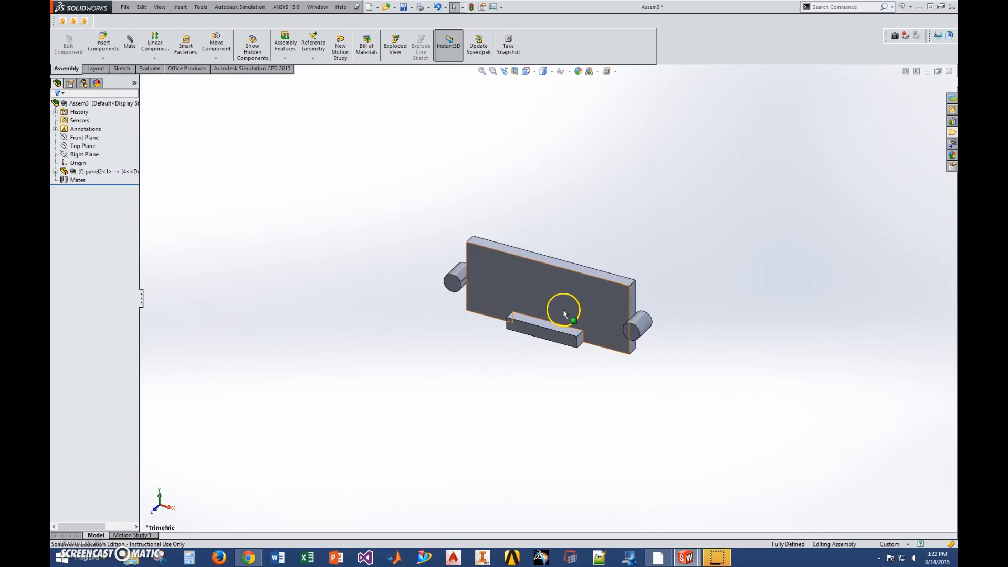
Copy panel2 beside the original, with the original in configuration 1 and the copy in configuration 2
middle_click_drag(525, 388, 525, 294)
scroll(546, 336, "up", 3)
left_click_drag(551, 361, 701, 318, "ctrl")
right_click(694, 311)
left_click(737, 405)
left_click(289, 109)
left_click(363, 202)
Make another copy of the rectangular panel above the hexagon and switch it to configuration 3
left_click_drag(617, 291, 498, 270, "ctrl")
scroll(523, 291, "down", 2)
right_click(493, 268)
left_click(537, 360)
left_click(288, 109)
left_click(277, 129)
left_click(363, 201)
Copy the configuration 3 panel to its side and switch the fourth instance to configuration 4
left_click_drag(505, 227, 445, 231, "ctrl")
right_click(444, 231)
middle_click_drag(386, 261, 578, 289)
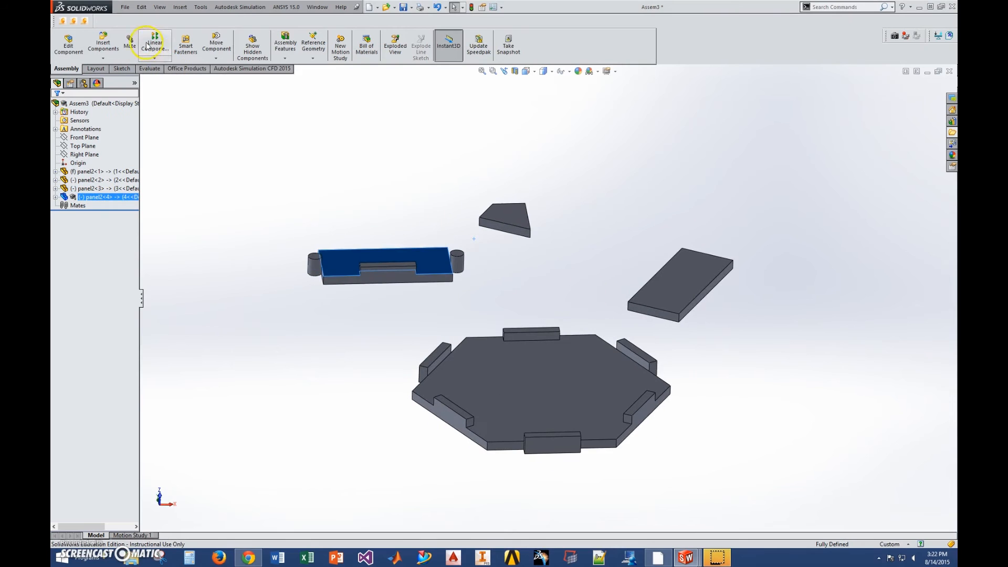
Mate the configuration 2 panel's long upper edge coincident with the inner top edge of the hexagon's front tab
left_click(129, 44)
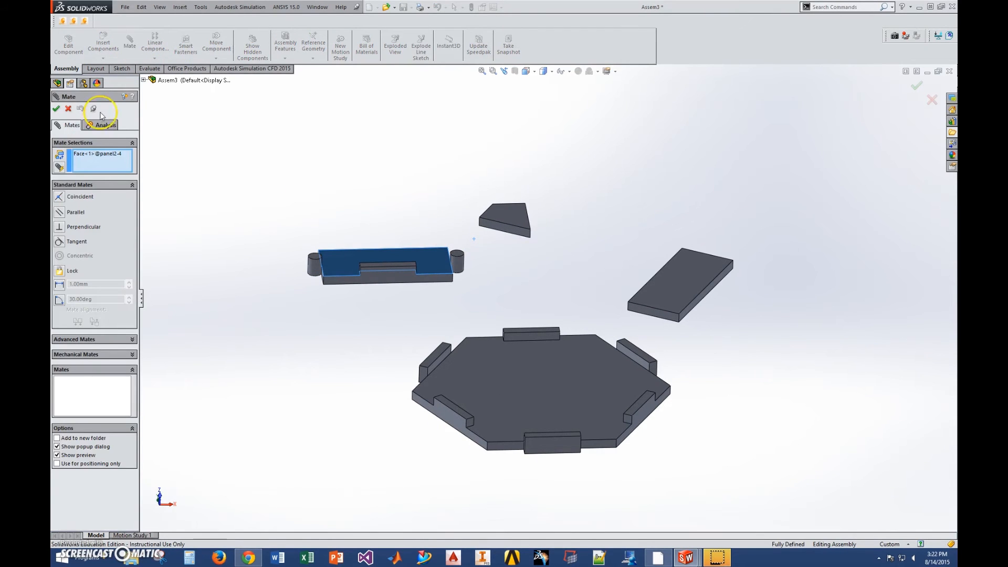
right_click(530, 270)
left_click(567, 291)
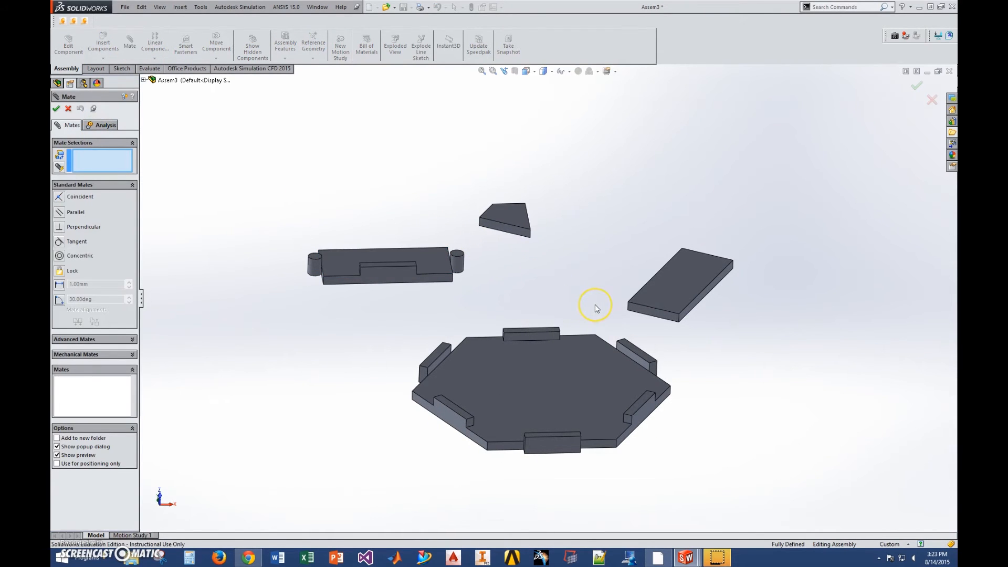
middle_click_drag(598, 308, 607, 409)
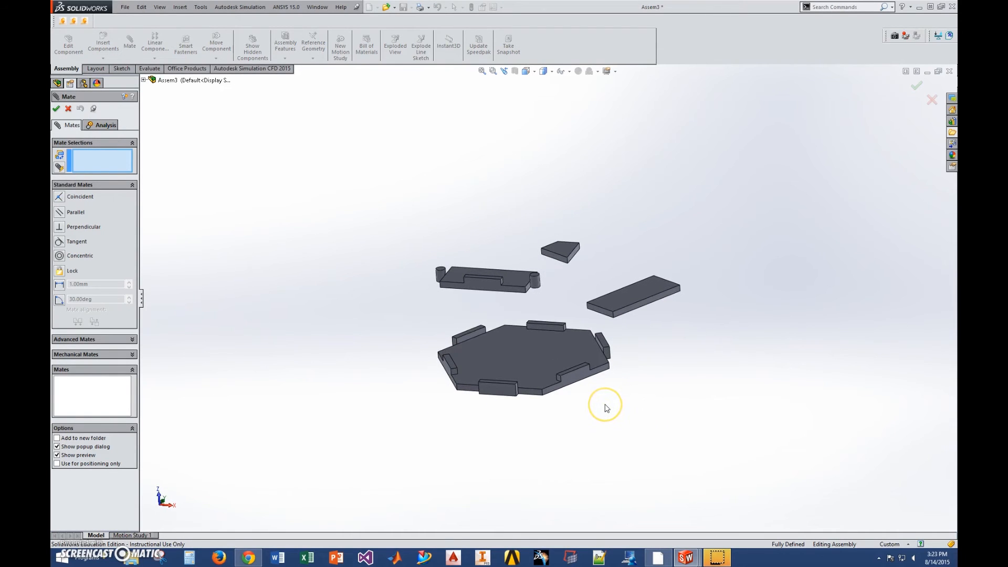
scroll(547, 348, "down", 5)
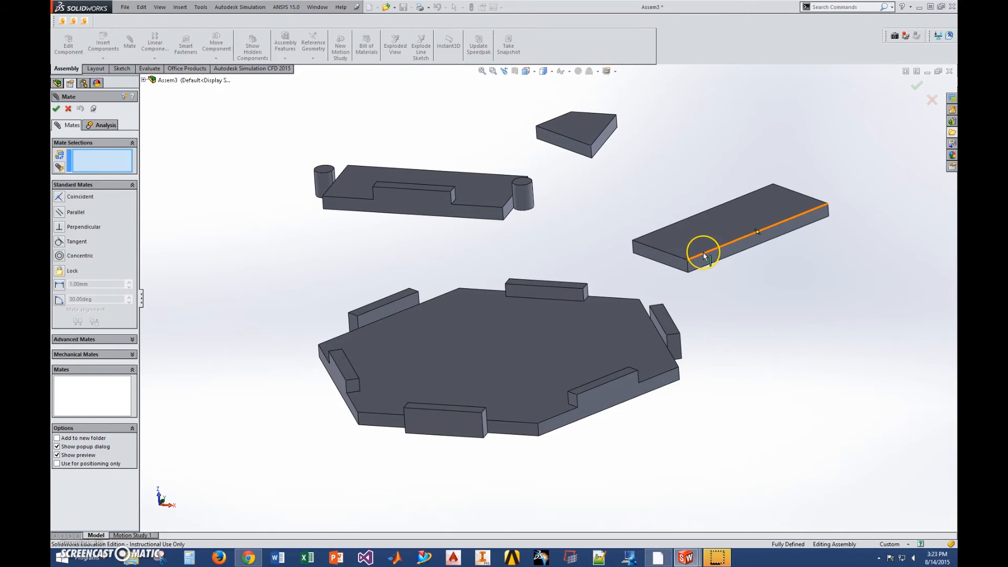
left_click(704, 252)
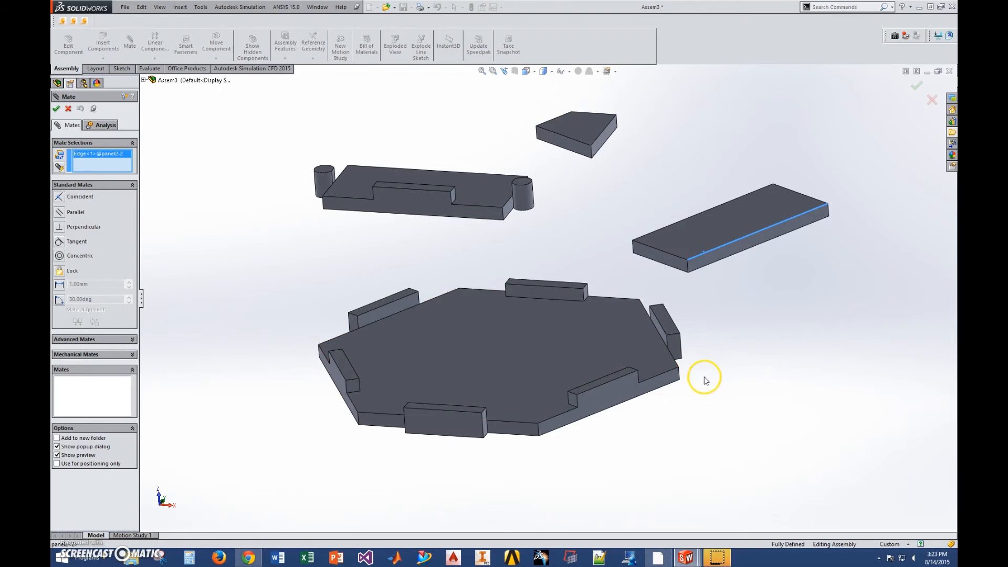
scroll(552, 420, "up", 2)
middle_click_drag(484, 446, 532, 422)
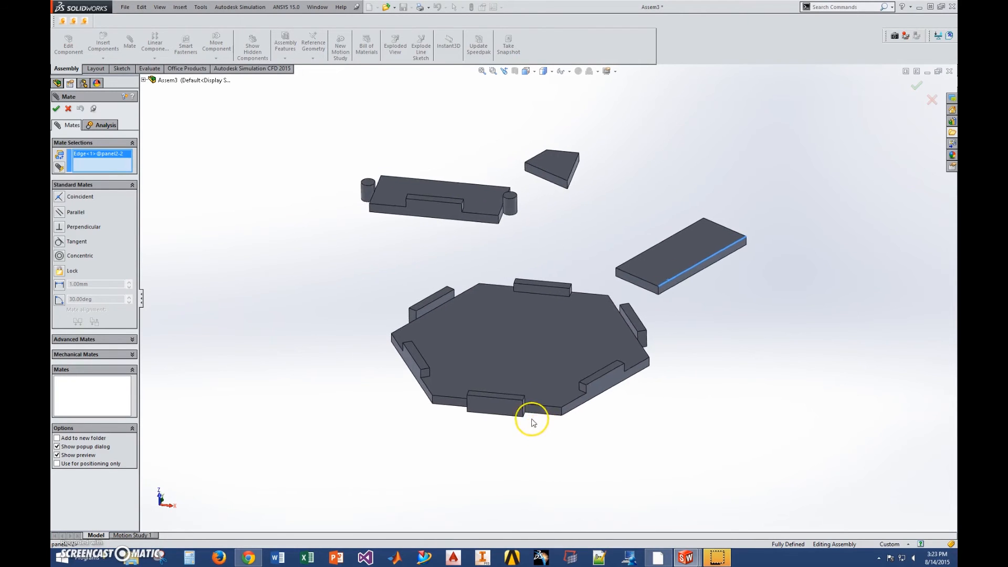
scroll(532, 422, "down", 2)
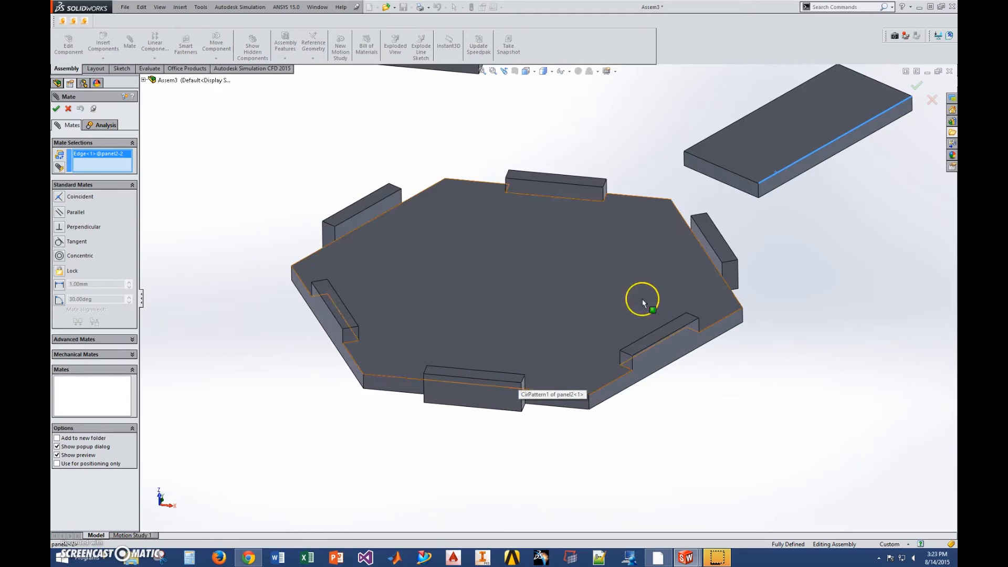
left_click(513, 374)
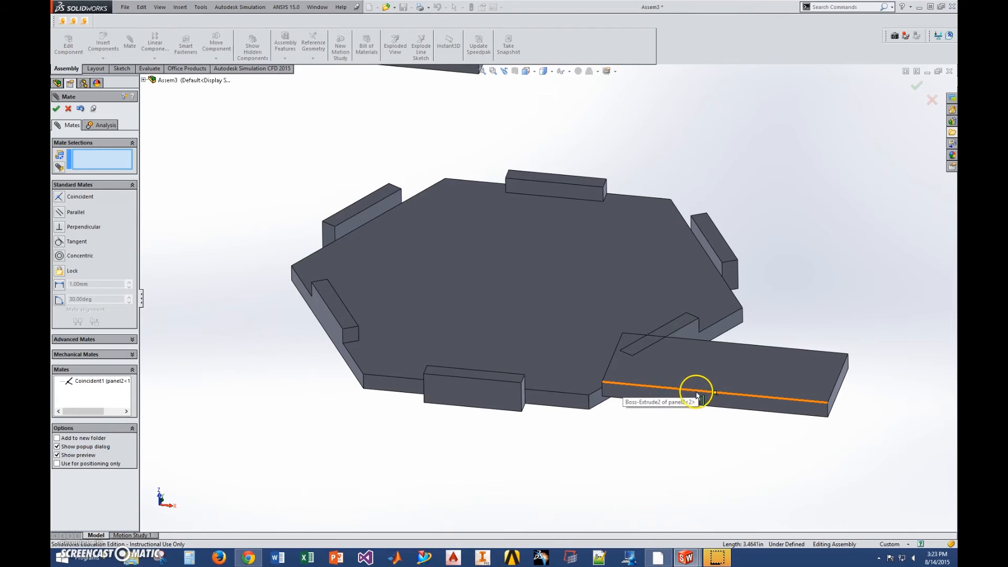
Center the configuration 2 panel on the hexagon's front tab by mating the midpoints of their edges coincident
left_click(715, 392)
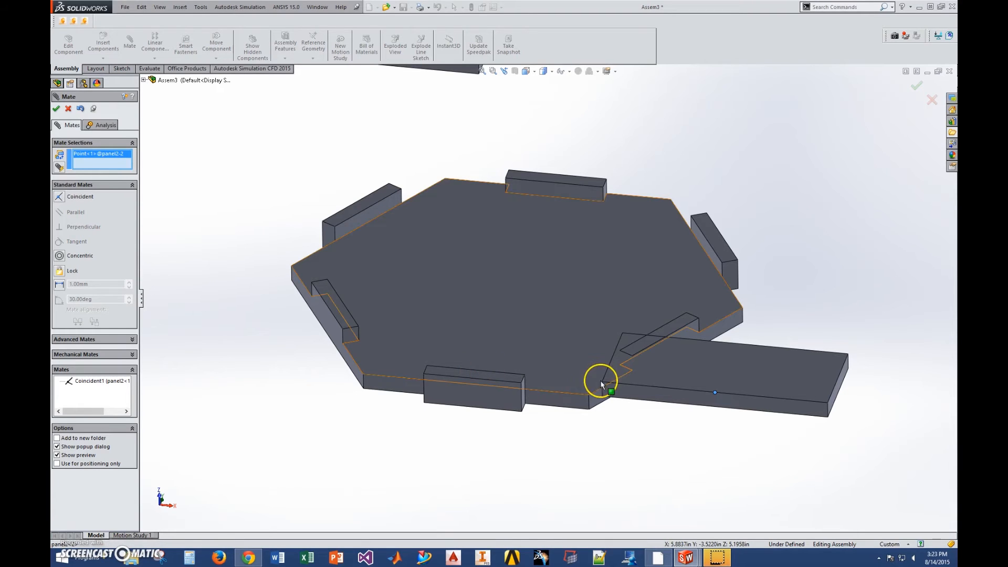
left_click(477, 370)
left_click(464, 385)
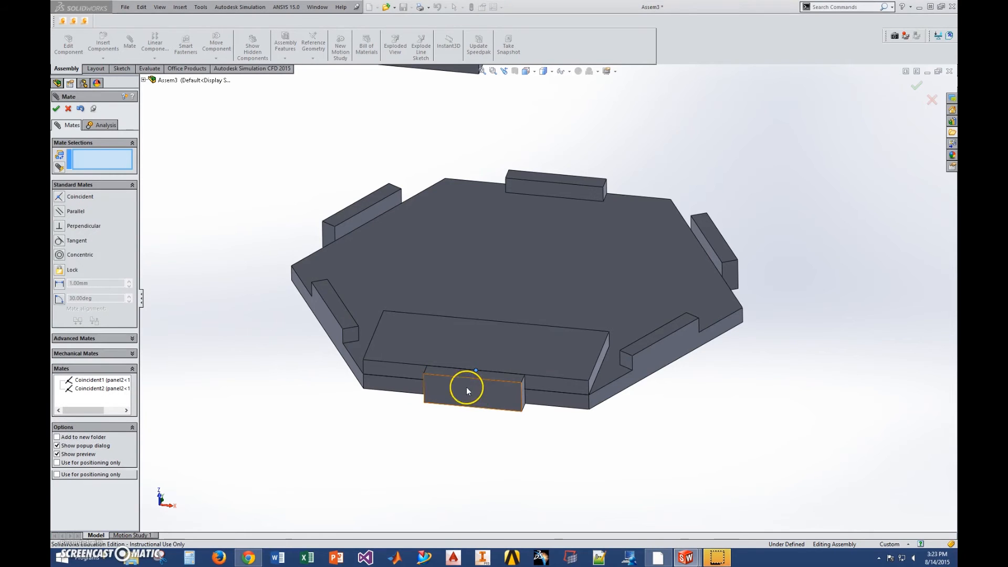
middle_click_drag(496, 444, 408, 387)
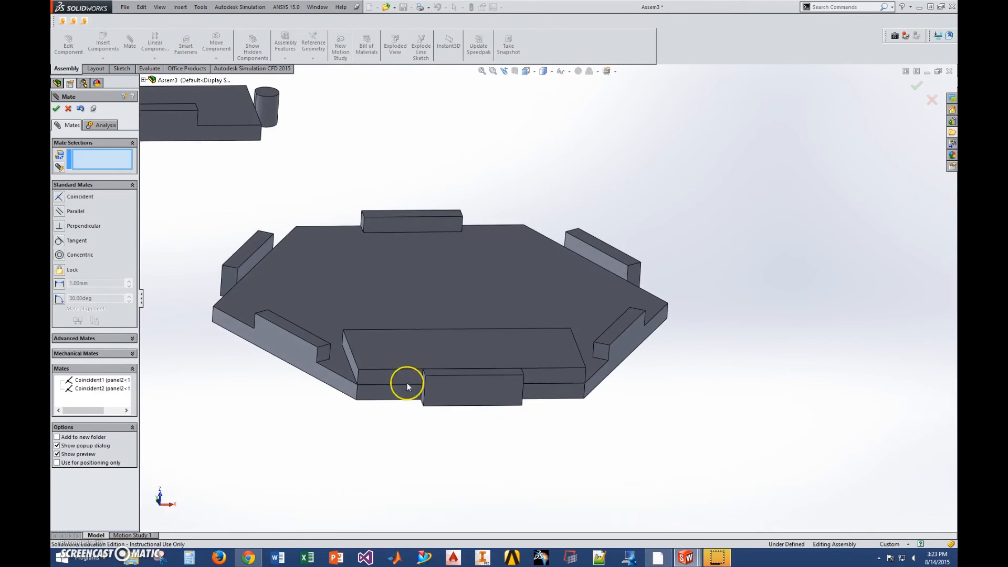
left_click(56, 109)
Add two more copies of the configuration 2 panel and mate them to alternate tabs of the hexagon
middle_click_drag(407, 325, 564, 450)
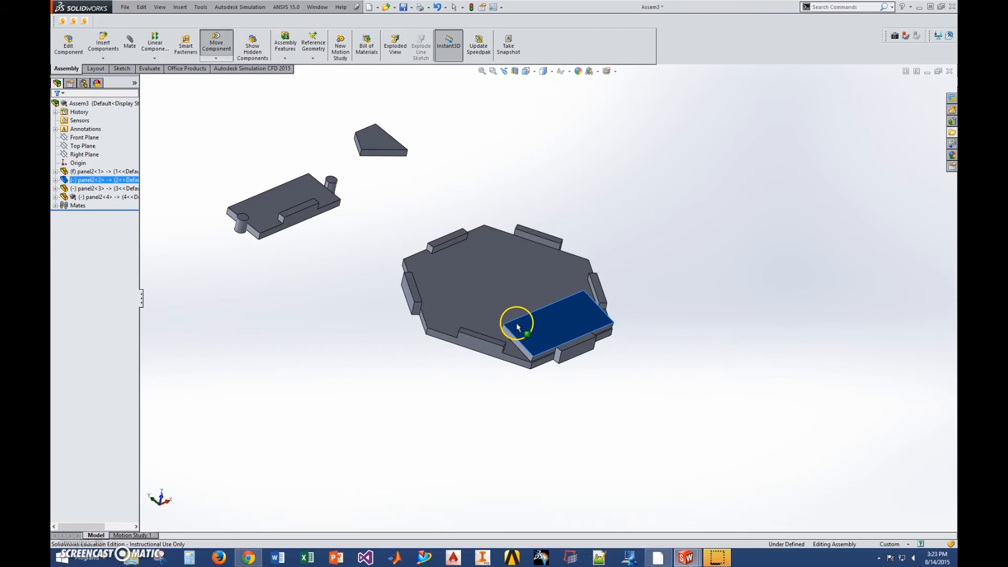
scroll(457, 293, "up", 3)
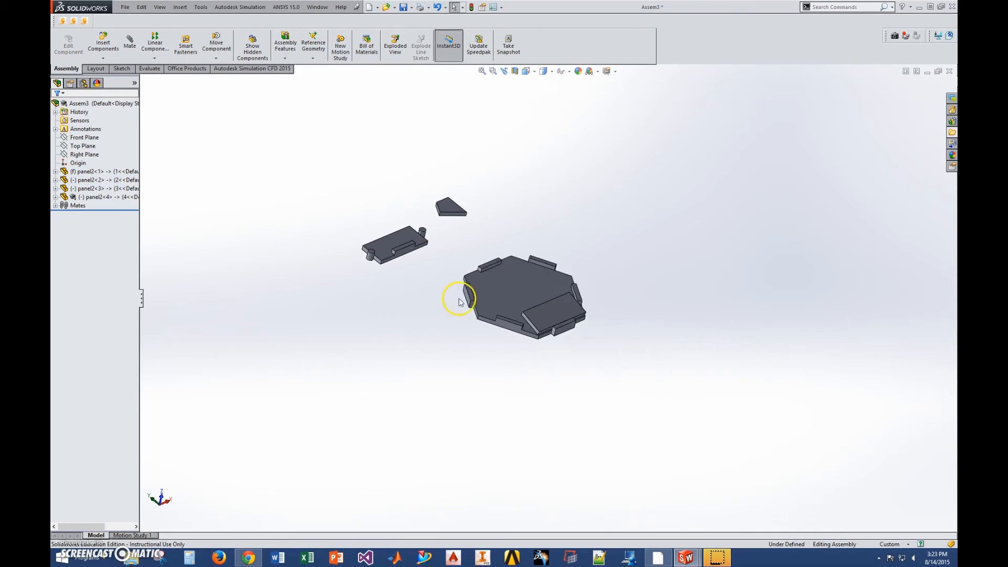
scroll(597, 275, "down", 3)
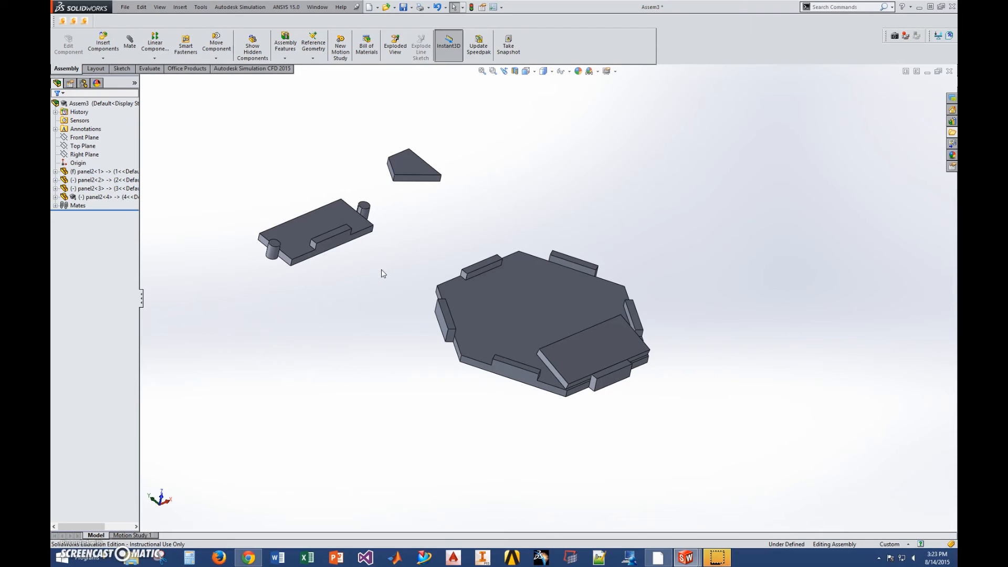
middle_click(392, 306)
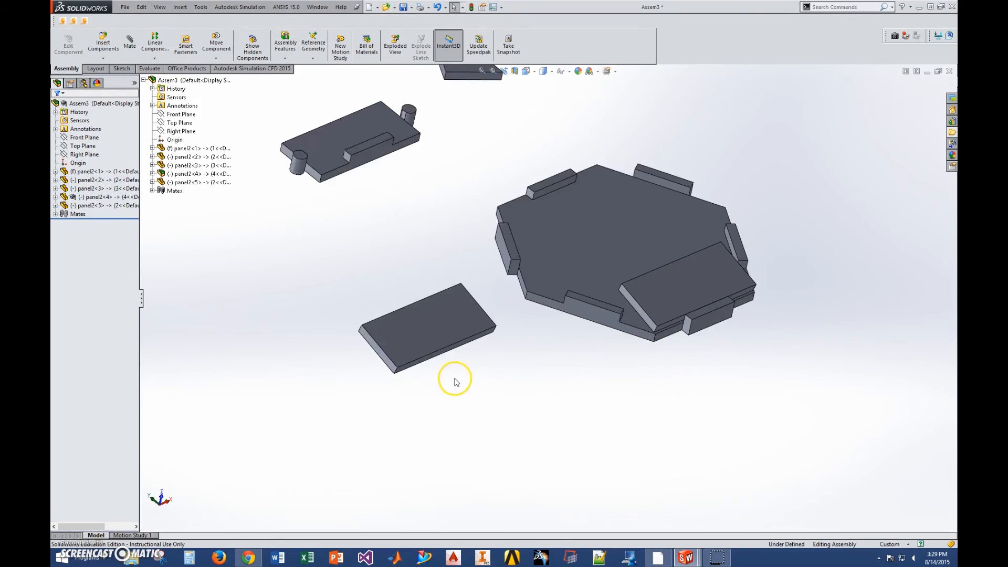
scroll(515, 257, "down", 3)
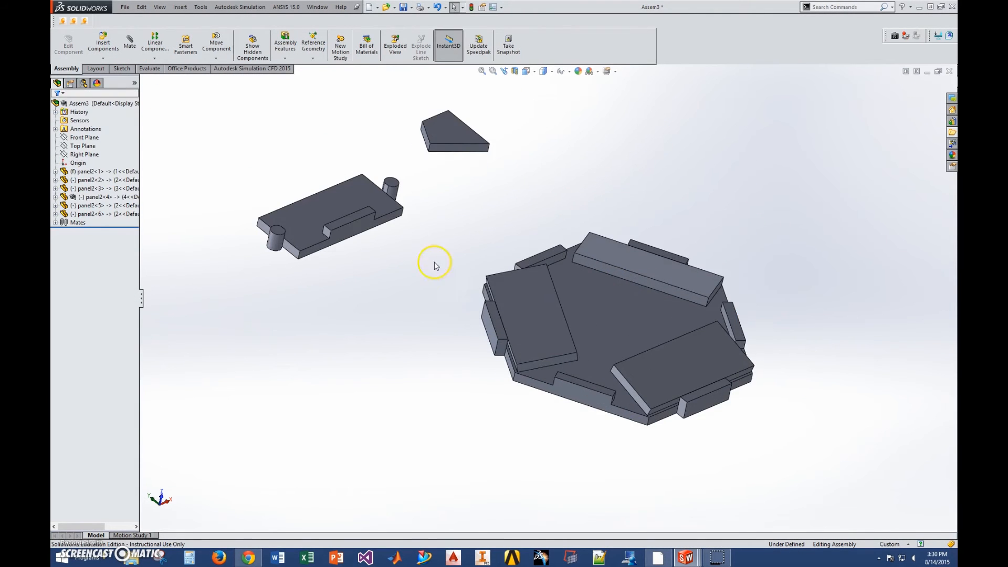
left_click(619, 370)
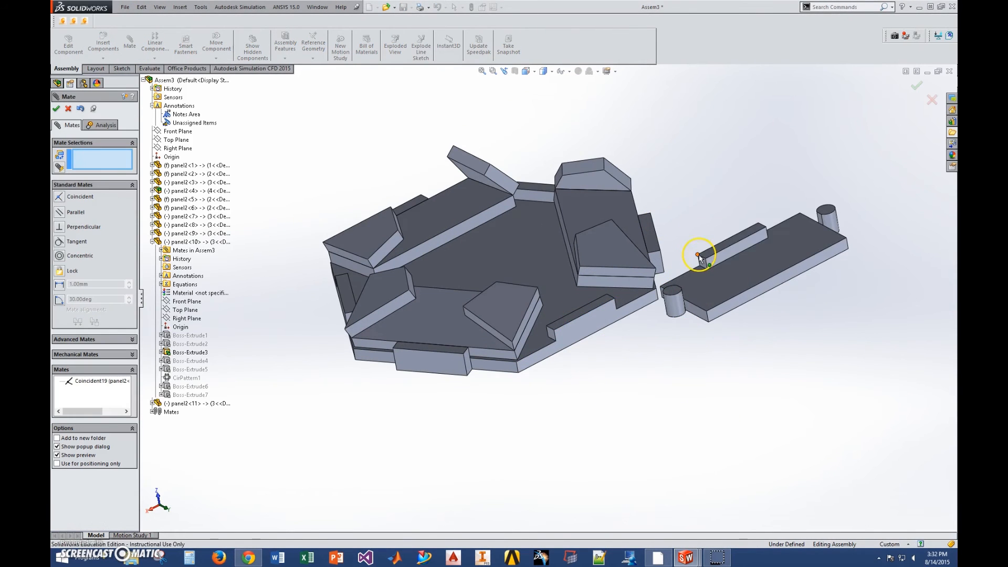
Mate the tab corner of the pinned configuration 4 panel to the matching corner of a configuration 3 flap
left_click(701, 258)
left_click(378, 286)
middle_click_drag(378, 285, 564, 322)
left_click(69, 109)
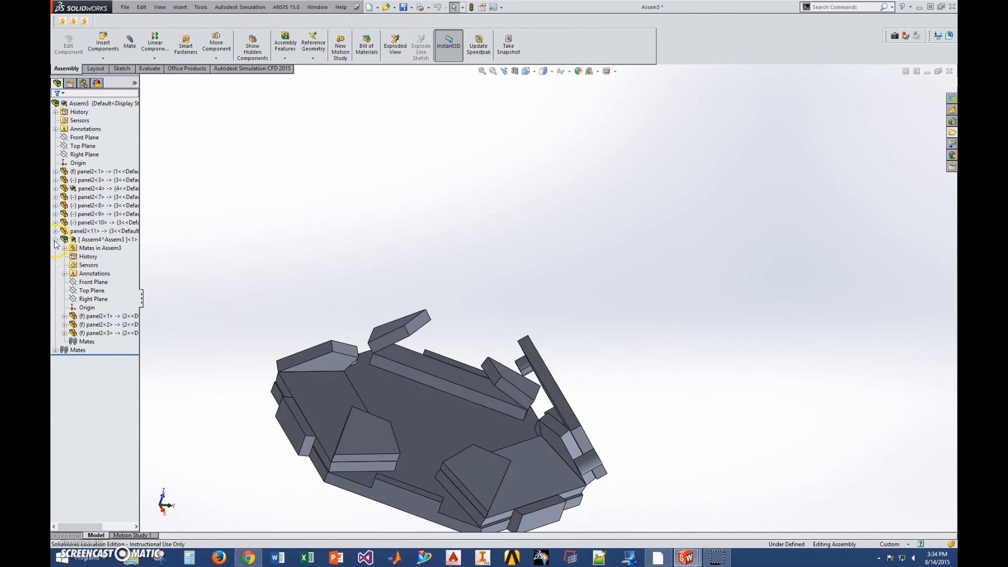
Dissolve the Assem4 subassembly, mate a second configuration 4 panel onto the flaps, and list the assembly's mates
left_click(121, 240)
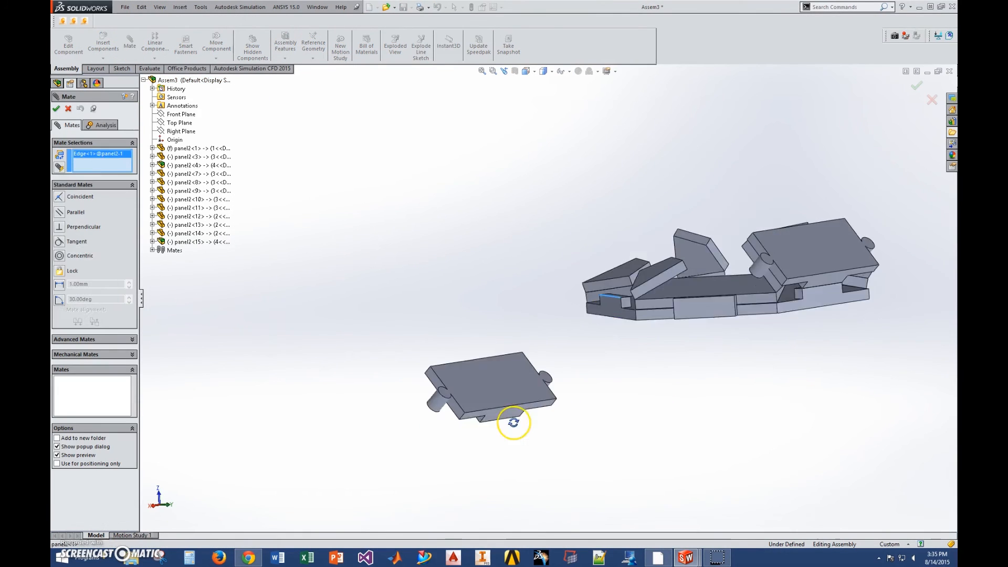
scroll(514, 421, "down", 5)
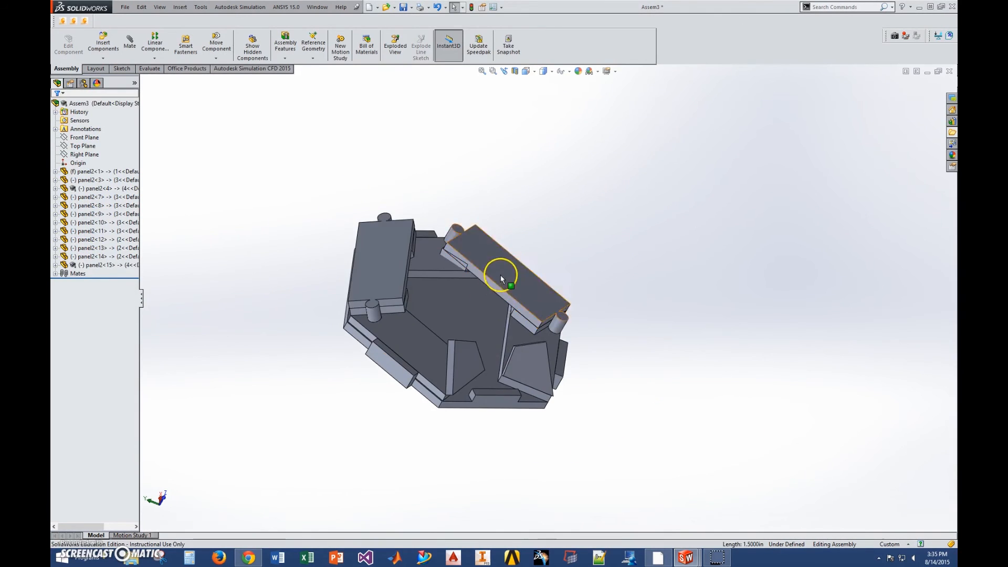
left_click(55, 274)
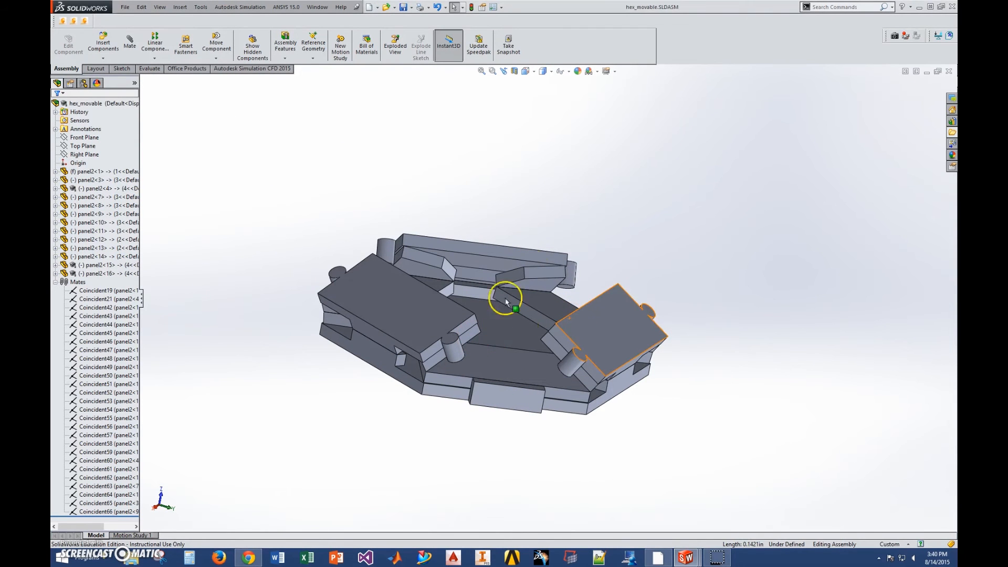
Swing the pinned configuration 4 panels about their hinged edges to test the folding motion of the hexagonal box
left_click_drag(507, 257, 532, 237)
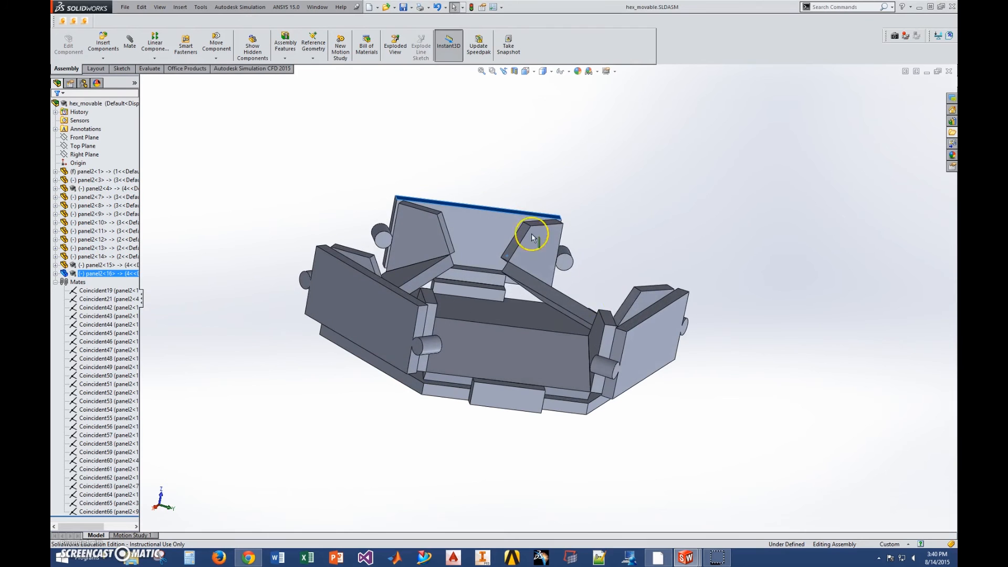
left_click_drag(639, 326, 660, 402)
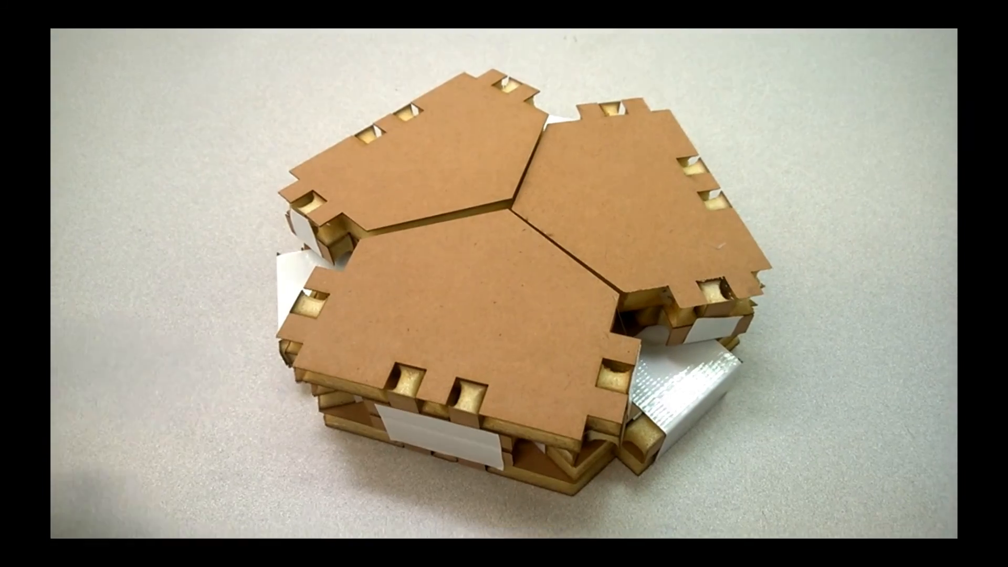